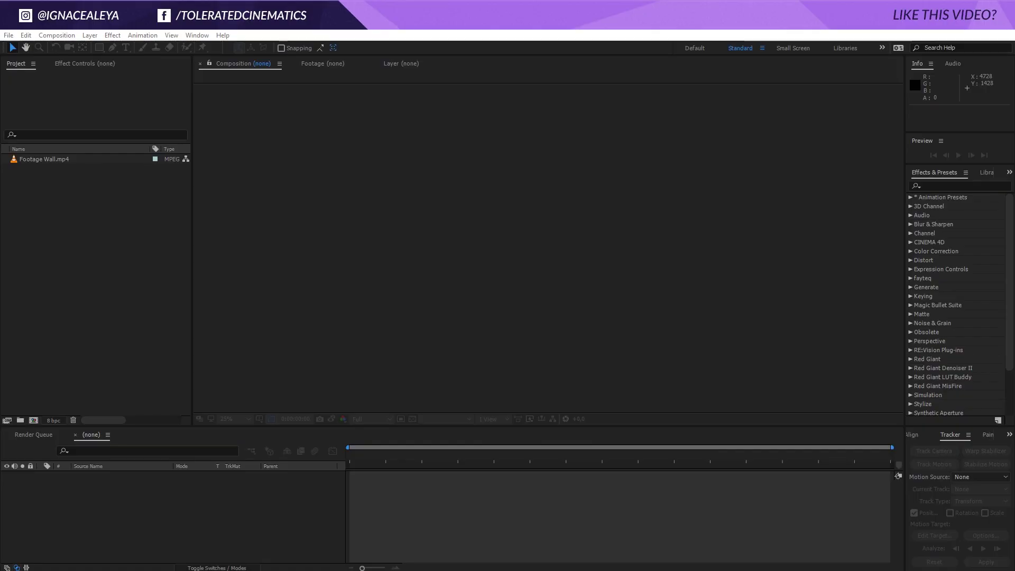
Step: Preview Footage Wall.mp4 in the Footage viewer, zooming and panning to inspect the man
{"action": "left_click", "coordinate": [49, 160]}
{"action": "double_click", "coordinate": [50, 161]}
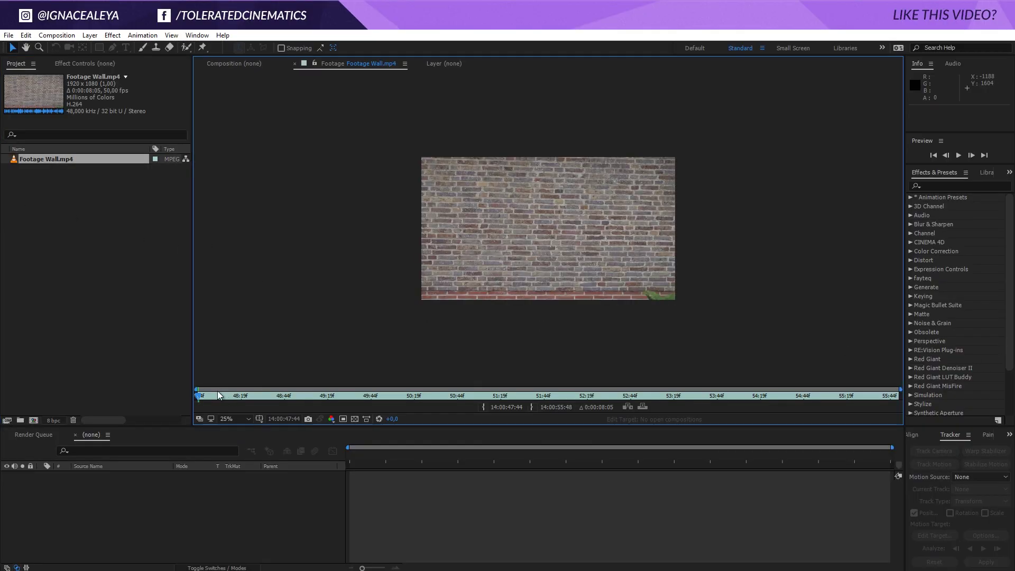
{"action": "key", "text": "space"}
{"action": "key", "text": "space"}
{"action": "scroll", "coordinate": [537, 197], "scroll_direction": "up", "scroll_amount": 4}
{"action": "scroll", "coordinate": [518, 119], "scroll_direction": "up", "scroll_amount": 2}
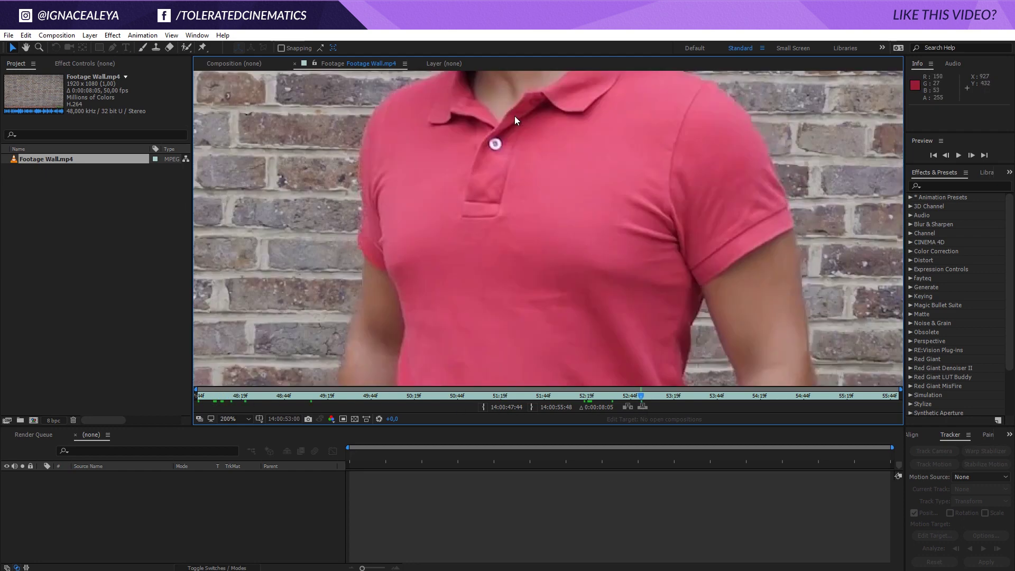
{"action": "left_click_drag", "start_coordinate": [523, 111], "coordinate": [508, 214]}
{"action": "scroll", "coordinate": [499, 223], "scroll_direction": "down", "scroll_amount": 2}
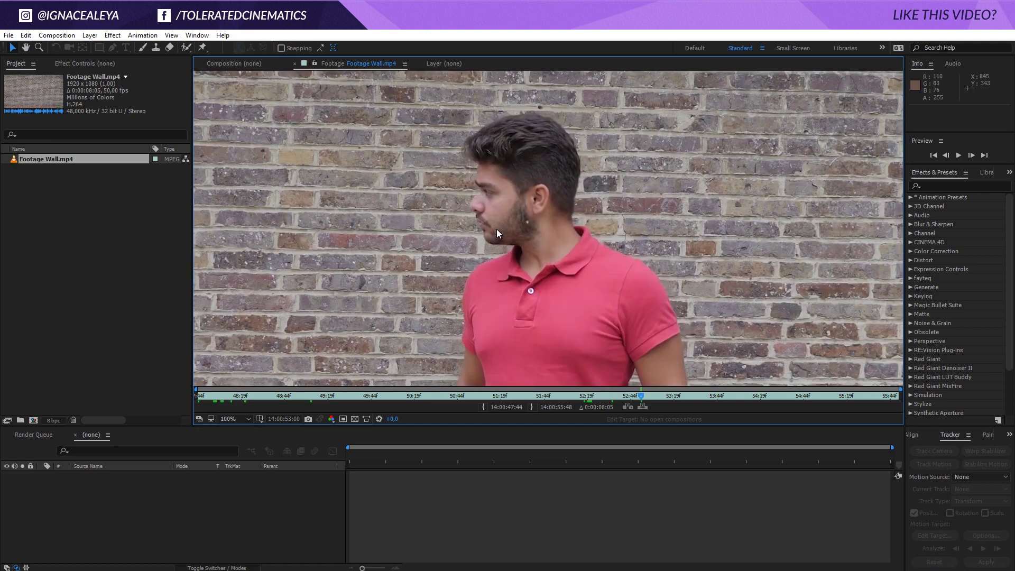
{"action": "scroll", "coordinate": [496, 236], "scroll_direction": "down", "scroll_amount": 1}
{"action": "left_click_drag", "start_coordinate": [529, 286], "coordinate": [523, 229]}
{"action": "key", "text": "v"}
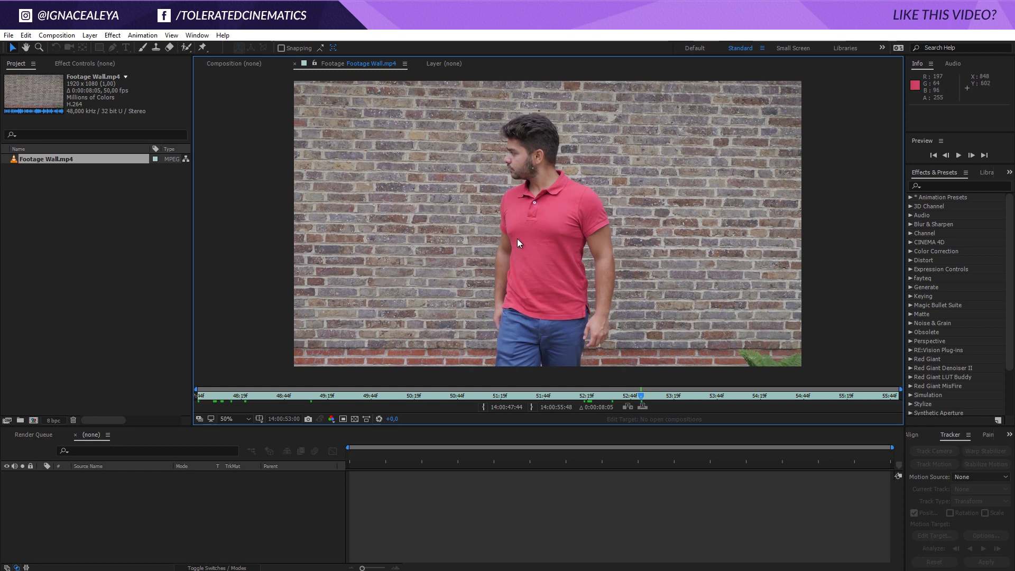
Step: Create a Footage Wall composition from the clip and scale the layer to 116%
{"action": "left_click_drag", "start_coordinate": [59, 157], "coordinate": [34, 423]}
{"action": "scroll", "coordinate": [415, 335], "scroll_direction": "up", "scroll_amount": 2}
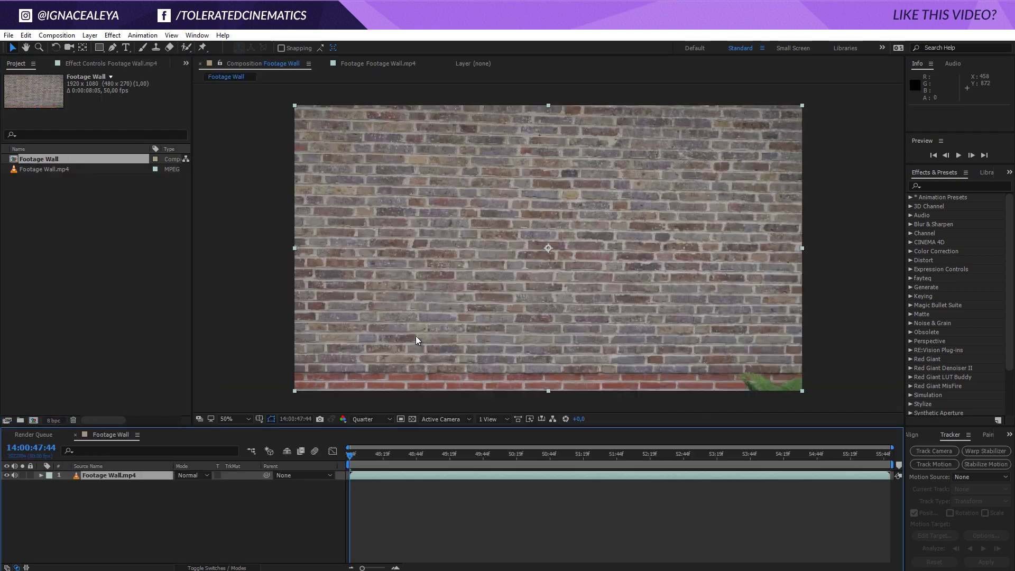
{"action": "key", "text": "s"}
{"action": "left_click_drag", "start_coordinate": [211, 485], "coordinate": [223, 498]}
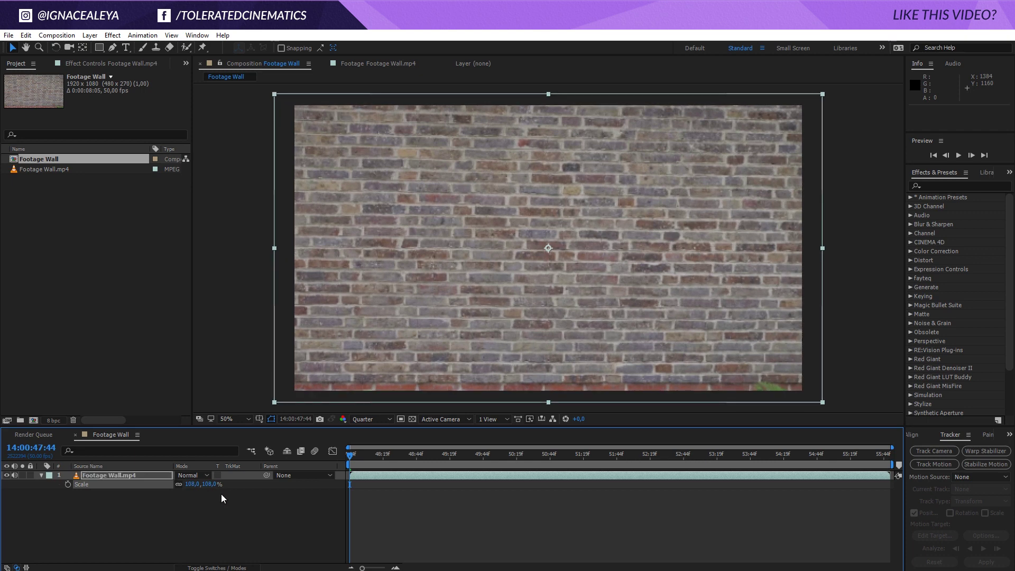
{"action": "left_click", "coordinate": [206, 484]}
{"action": "key", "text": "Up"}
{"action": "key", "text": "Up"}
{"action": "key", "text": "Up"}
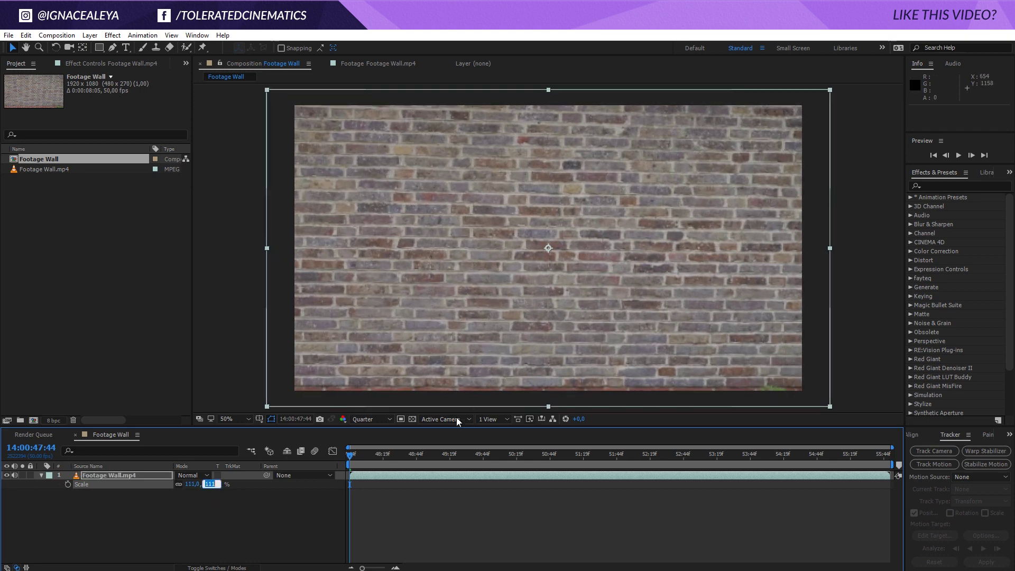
{"action": "left_click", "coordinate": [404, 455]}
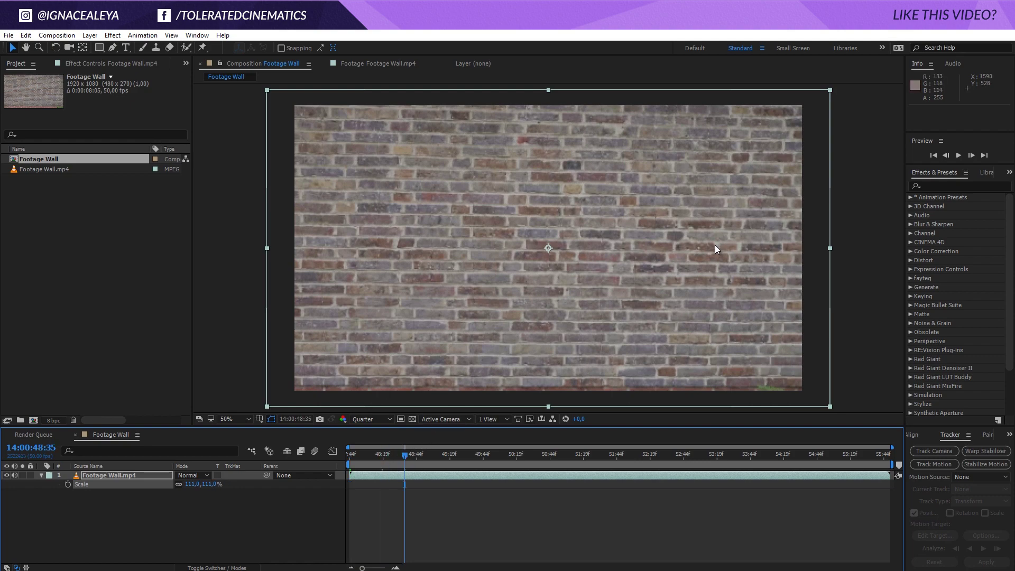
{"action": "key", "text": "alt+KP_Add"}
{"action": "key", "text": "alt+KP_Add"}
{"action": "key", "text": "alt+KP_Add"}
{"action": "key", "text": "alt+KP_Add"}
{"action": "key", "text": "alt+KP_Add"}
Step: Nudge the layer slightly down and play back the man at the wall
{"action": "left_click_drag", "start_coordinate": [479, 193], "coordinate": [480, 203]}
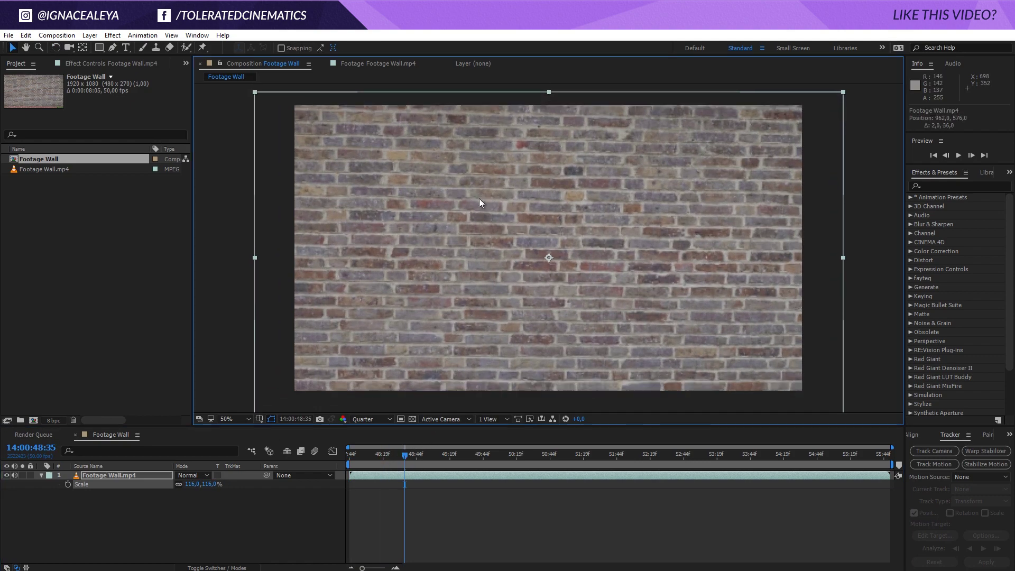
{"action": "left_click_drag", "start_coordinate": [404, 454], "coordinate": [471, 485]}
{"action": "key", "text": "space"}
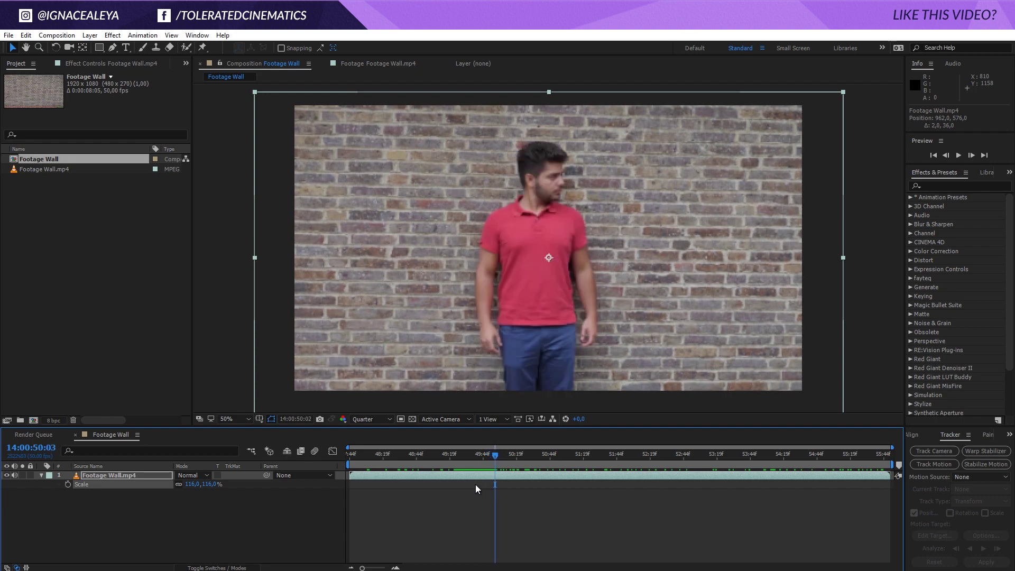
Step: Split the layer, freeze the lower layer on an empty-wall frame and extend it to comp end
{"action": "left_click", "coordinate": [26, 35]}
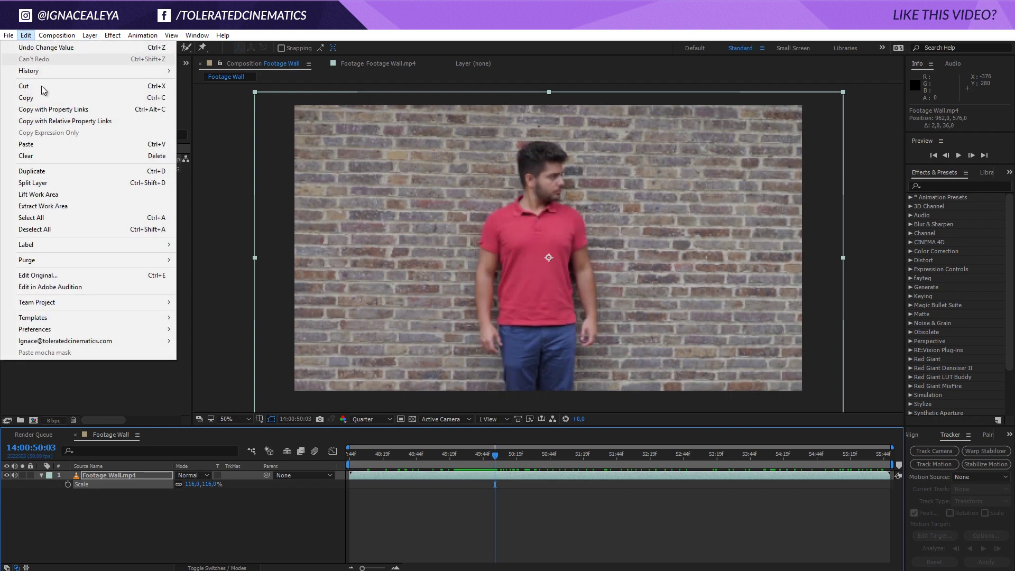
{"action": "left_click", "coordinate": [74, 183]}
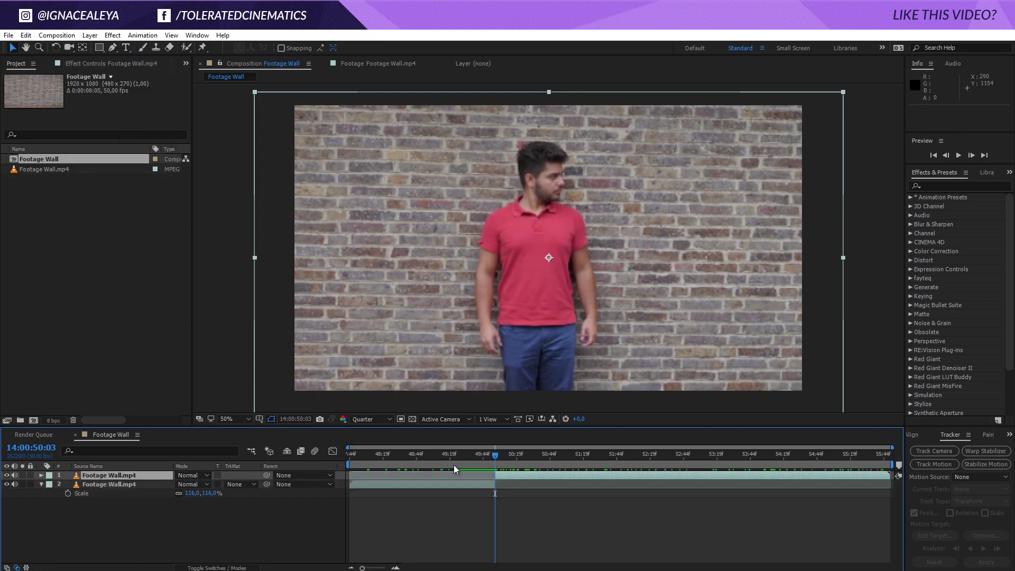
{"action": "left_click_drag", "start_coordinate": [473, 458], "coordinate": [458, 458]}
{"action": "left_click", "coordinate": [464, 483]}
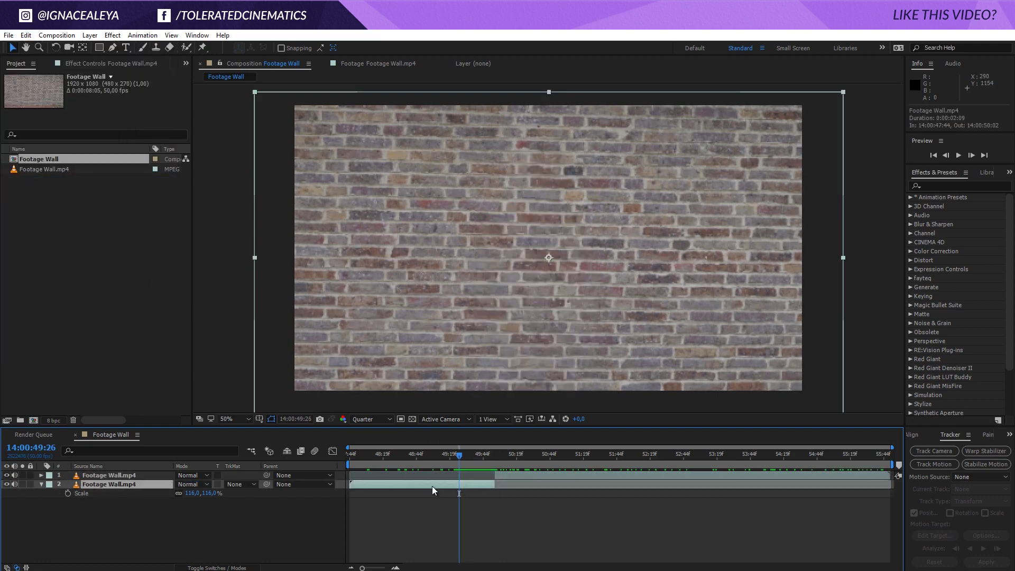
{"action": "right_click", "coordinate": [420, 482]}
{"action": "mouse_move", "coordinate": [465, 118]}
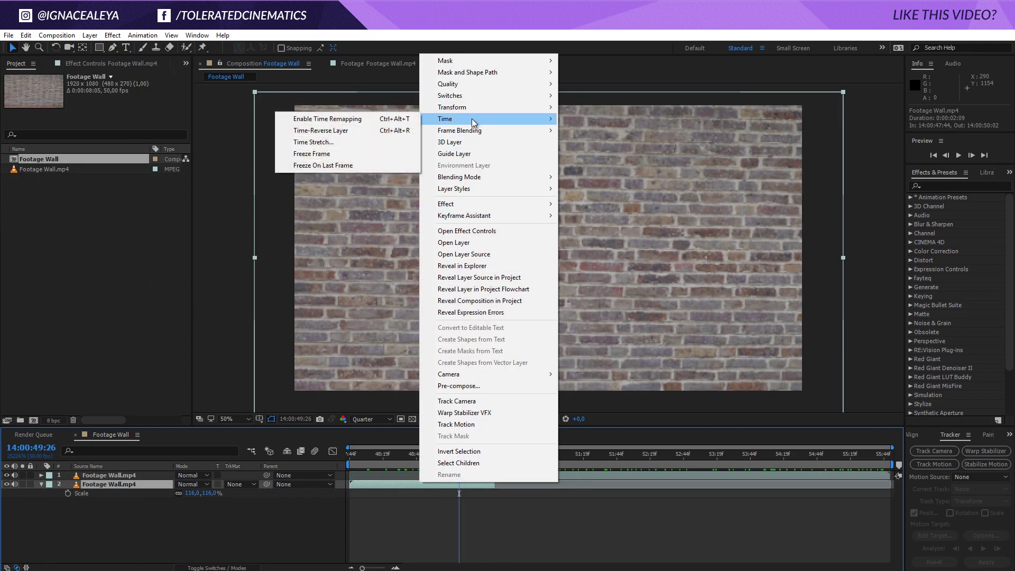
{"action": "left_click", "coordinate": [349, 154]}
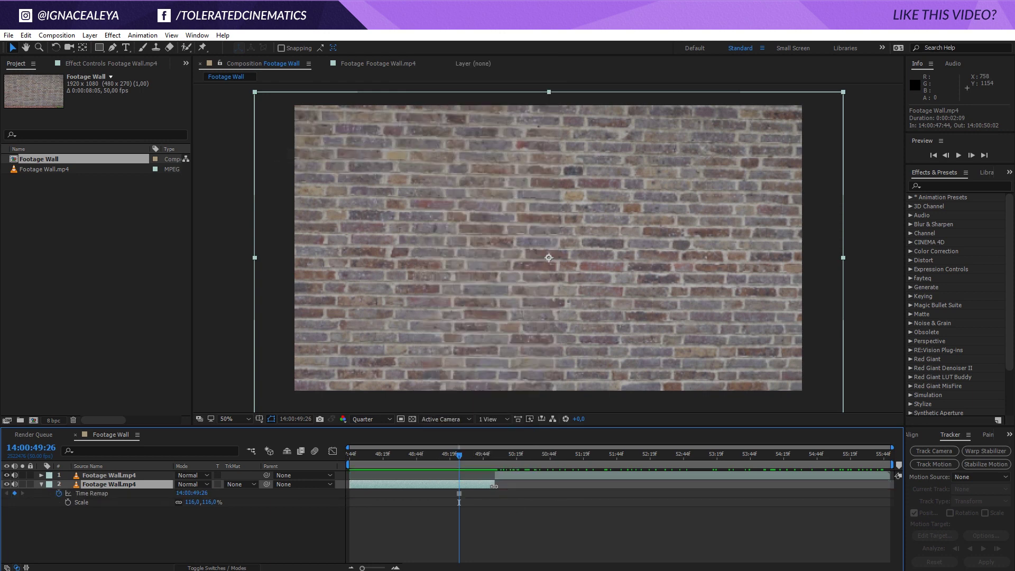
{"action": "left_click_drag", "start_coordinate": [494, 486], "coordinate": [886, 487]}
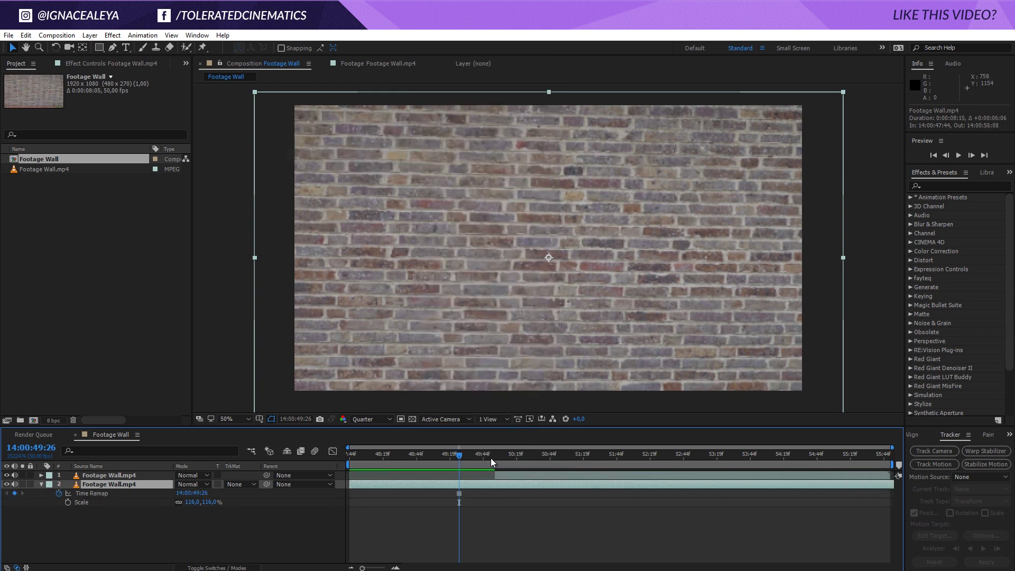
Step: Set the composition's Start Timecode to 0 in Composition Settings
{"action": "left_click_drag", "start_coordinate": [490, 458], "coordinate": [373, 468]}
{"action": "right_click", "coordinate": [372, 510]}
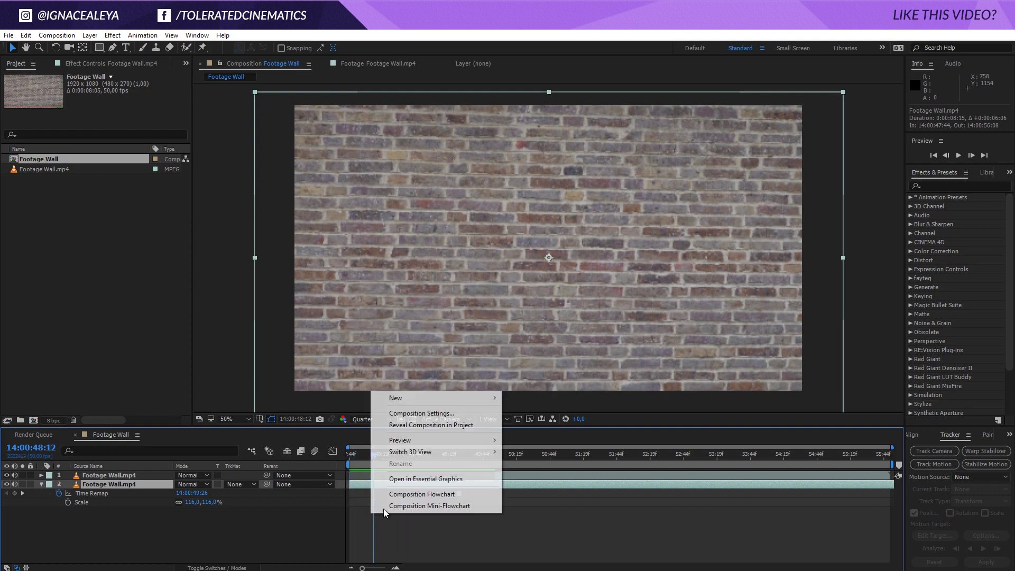
{"action": "left_click", "coordinate": [428, 414]}
{"action": "left_click", "coordinate": [689, 381]}
{"action": "type", "text": "0"}
{"action": "key", "text": "Return"}
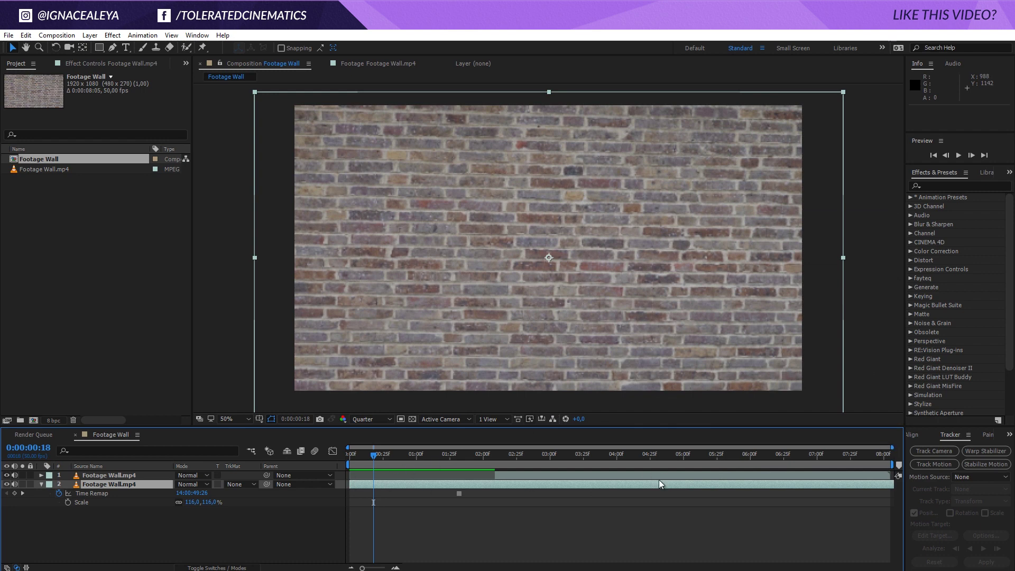
Step: Trim layer 1, the man's section, to start at 0:00:02:01
{"action": "left_click_drag", "start_coordinate": [389, 458], "coordinate": [477, 487]}
{"action": "left_click", "coordinate": [499, 477]}
{"action": "key", "text": "["}
{"action": "left_click", "coordinate": [493, 462]}
{"action": "left_click_drag", "start_coordinate": [496, 463], "coordinate": [511, 479]}
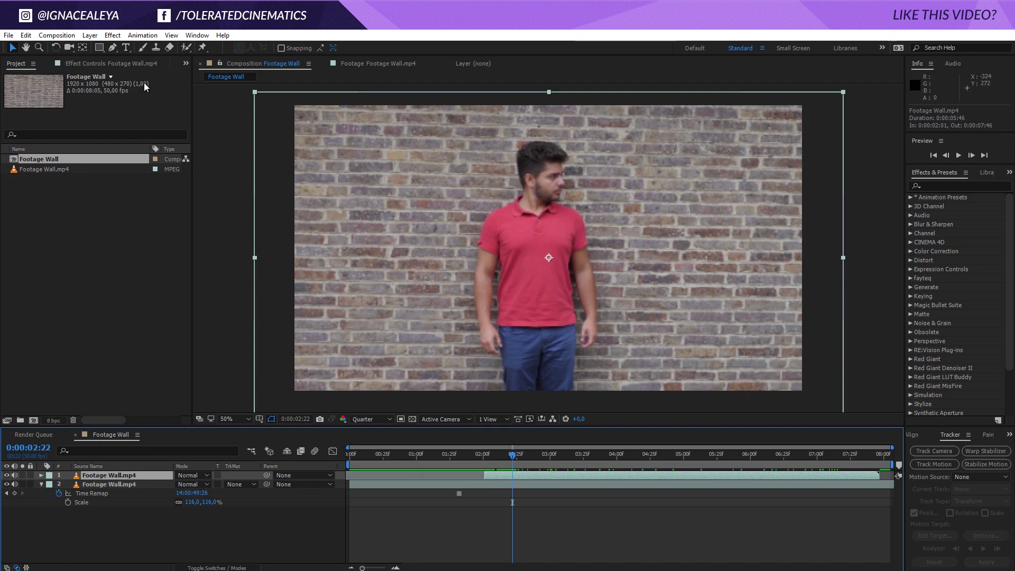
Step: Split the man's layer again and duplicate the short layer 2 piece
{"action": "left_click", "coordinate": [28, 35]}
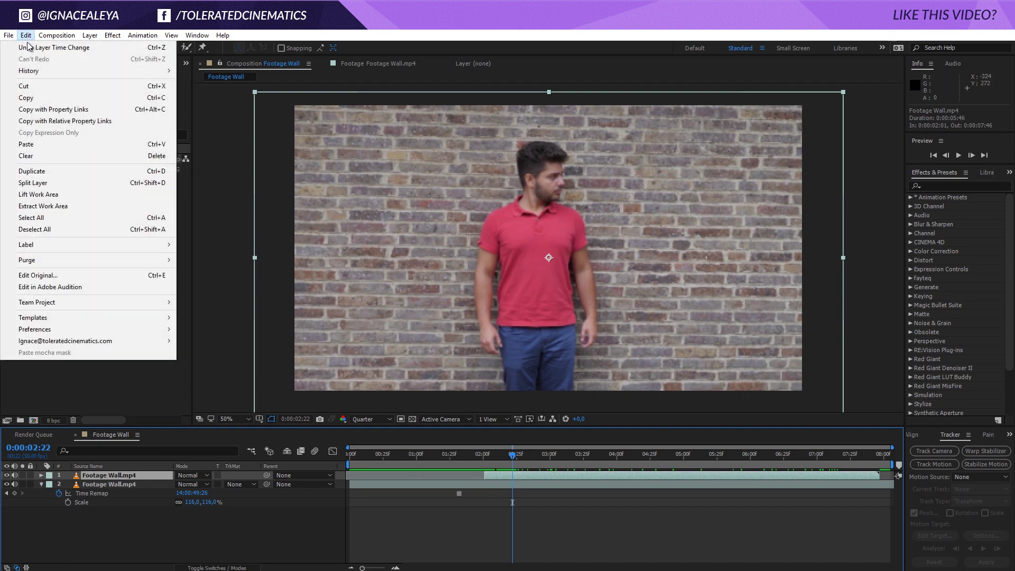
{"action": "left_click", "coordinate": [46, 183]}
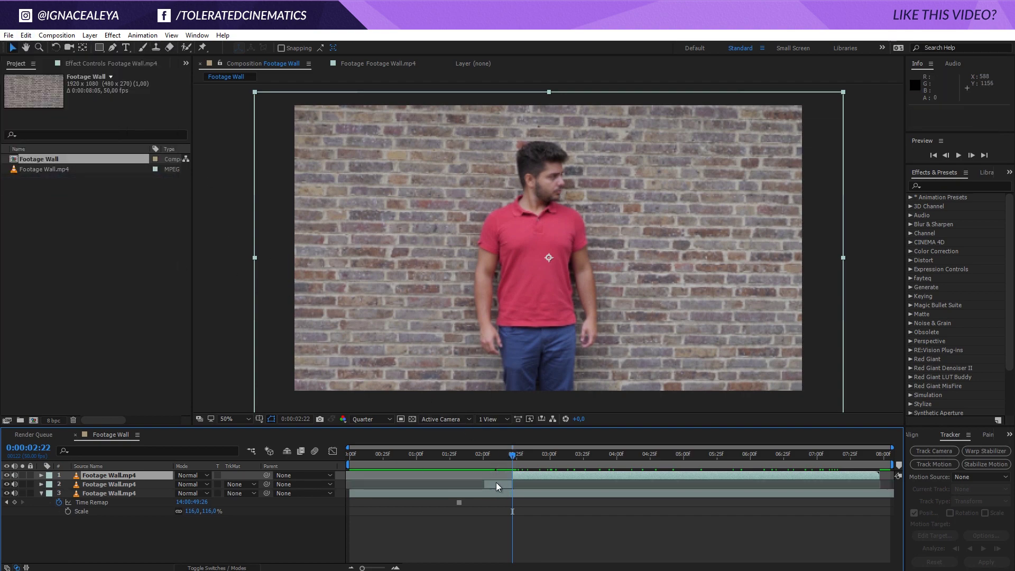
{"action": "left_click", "coordinate": [496, 482]}
{"action": "left_click_drag", "start_coordinate": [503, 464], "coordinate": [491, 460]}
{"action": "left_click", "coordinate": [24, 36]}
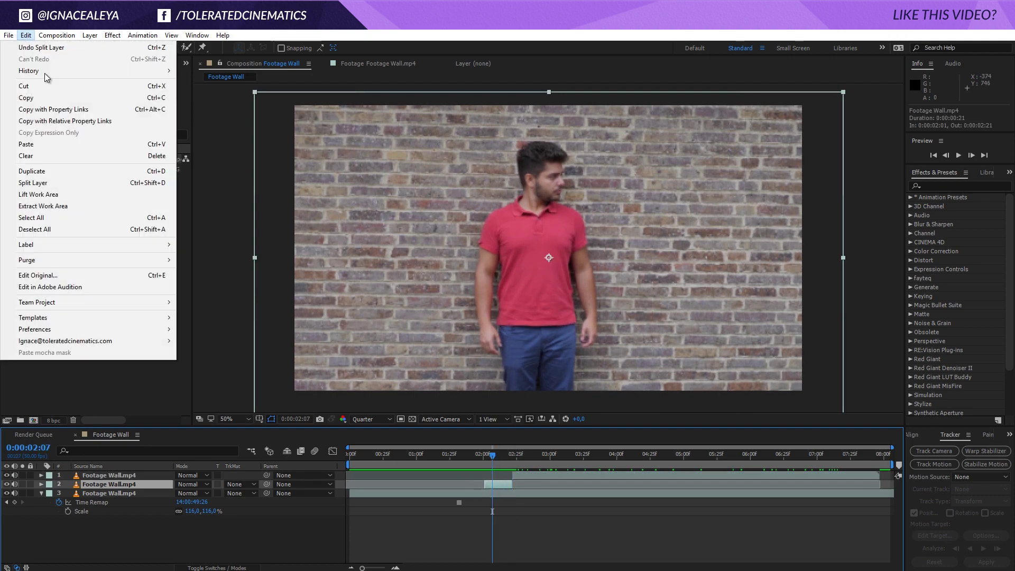
{"action": "left_click", "coordinate": [62, 168]}
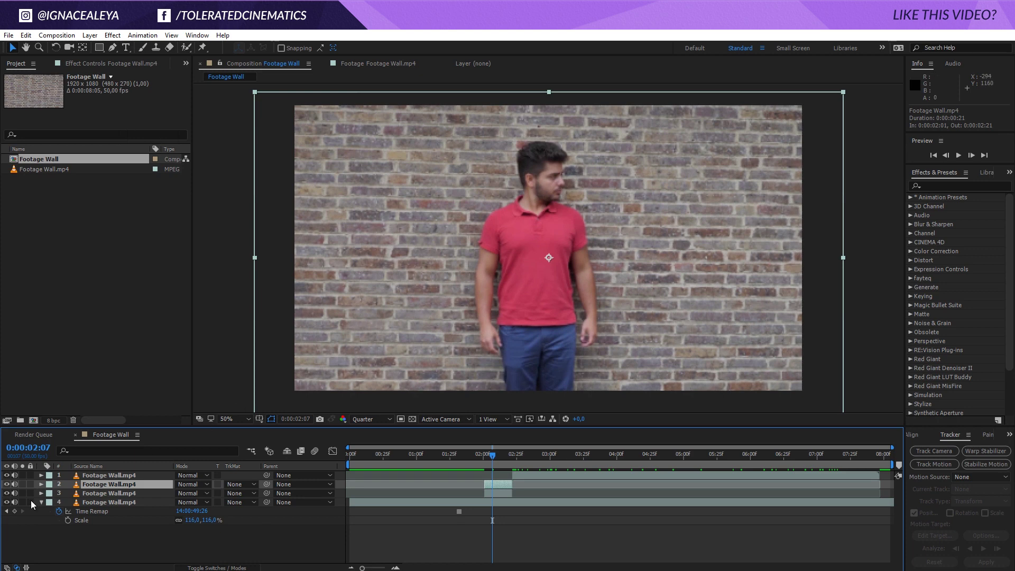
Step: Mute audio on the top three layers and open layer 2 in the Layer panel
{"action": "left_click_drag", "start_coordinate": [14, 493], "coordinate": [15, 475]}
{"action": "left_click", "coordinate": [41, 502]}
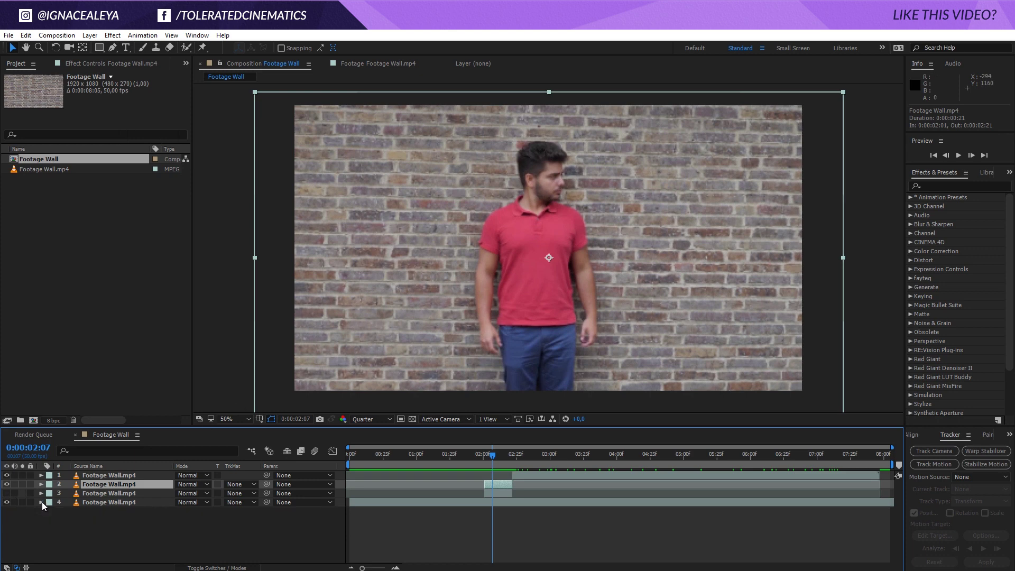
{"action": "double_click", "coordinate": [499, 484]}
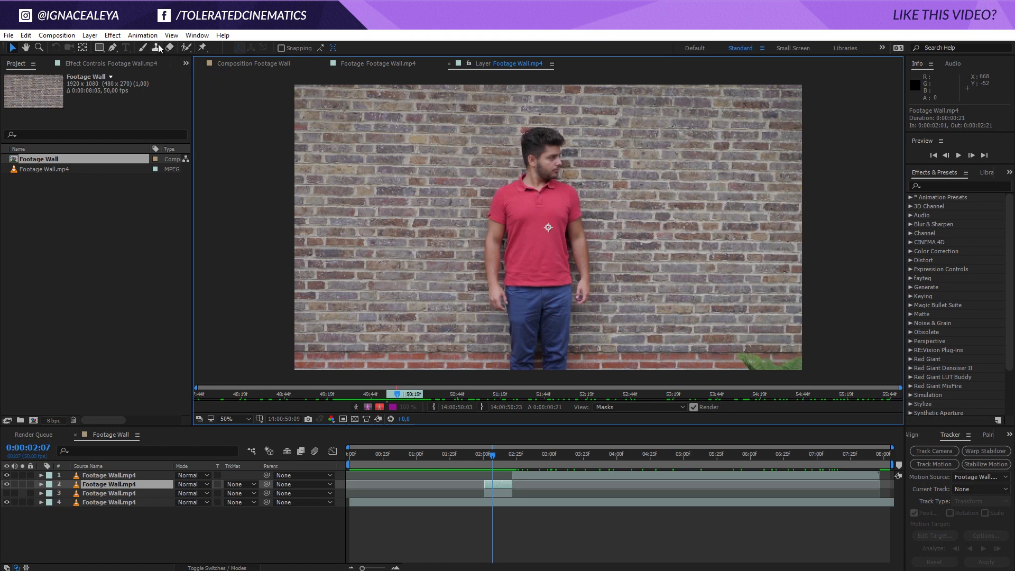
Step: Select the Roto Brush tool, jump to layer 2's first frame and zoom the timeline in
{"action": "left_click", "coordinate": [186, 47]}
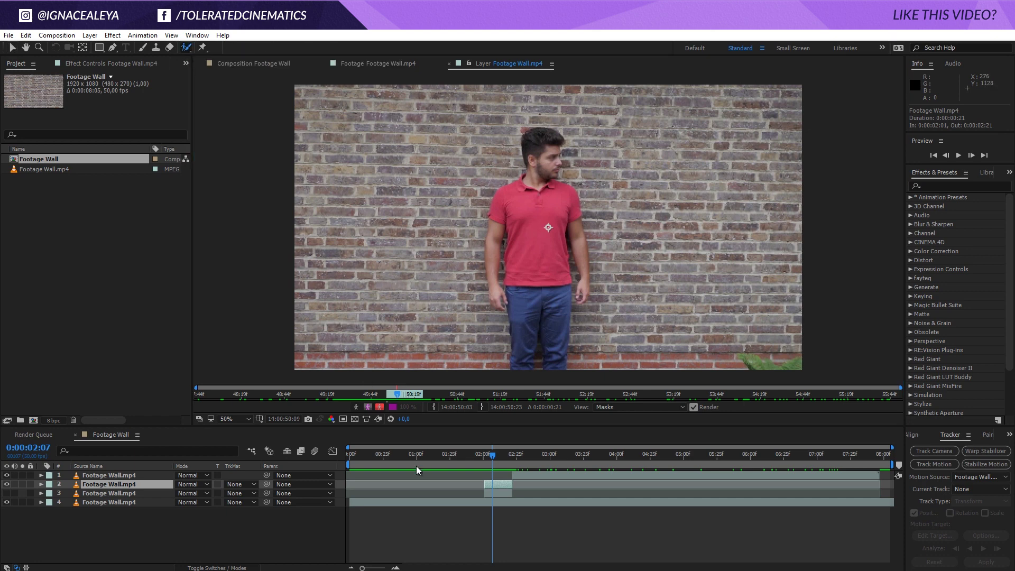
{"action": "left_click", "coordinate": [495, 458]}
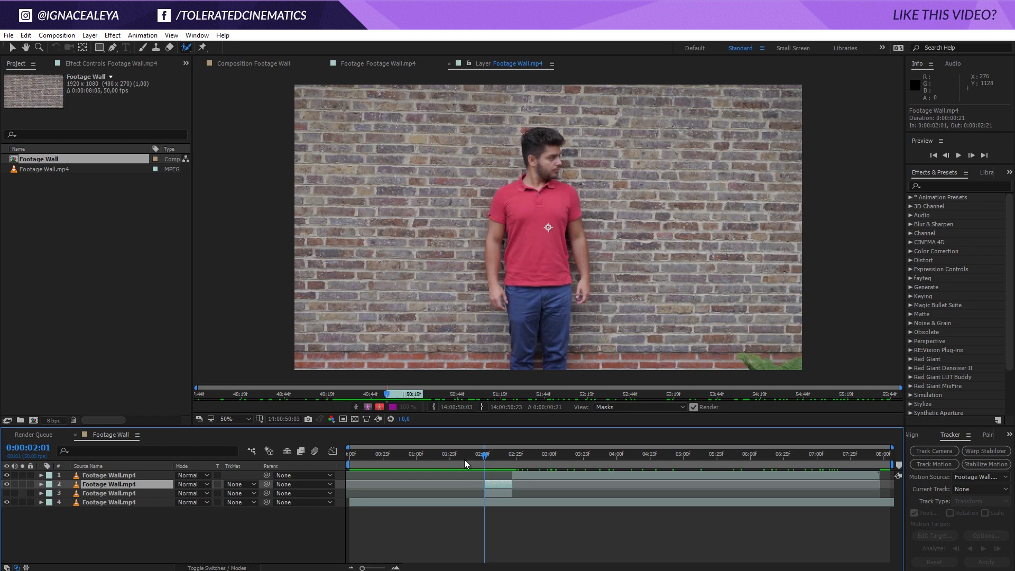
{"action": "left_click", "coordinate": [396, 568]}
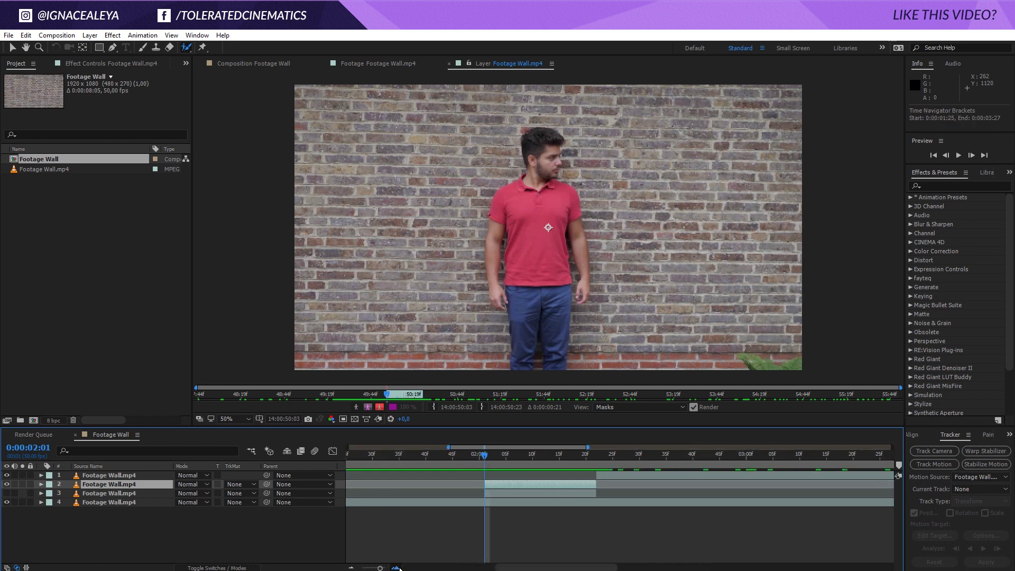
{"action": "left_click", "coordinate": [396, 568]}
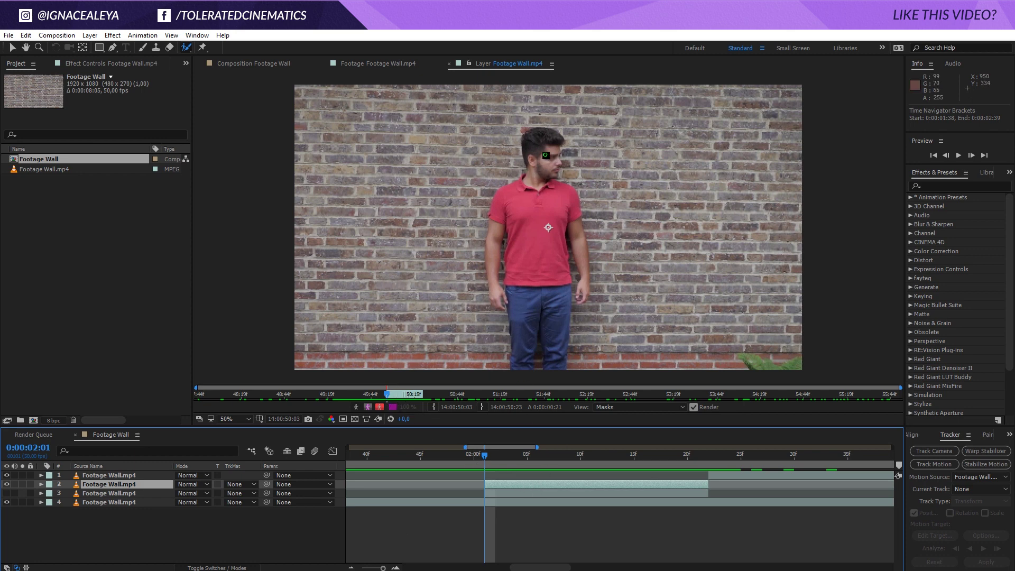
{"action": "left_click", "coordinate": [182, 48]}
Step: Set the Footage Wall preview resolution to Full and reopen the footage layer viewer
{"action": "left_click", "coordinate": [249, 64]}
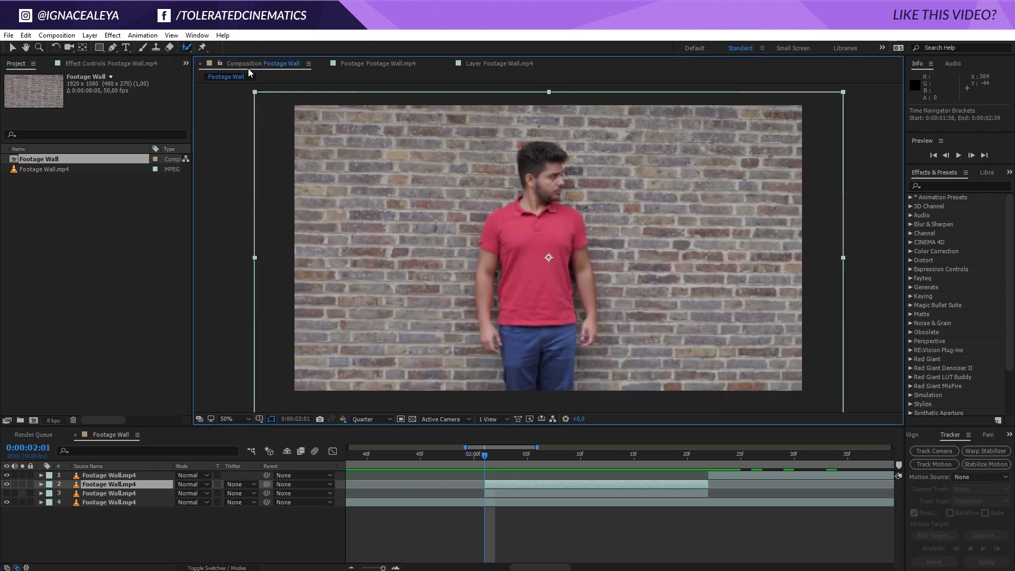
{"action": "left_click", "coordinate": [363, 419]}
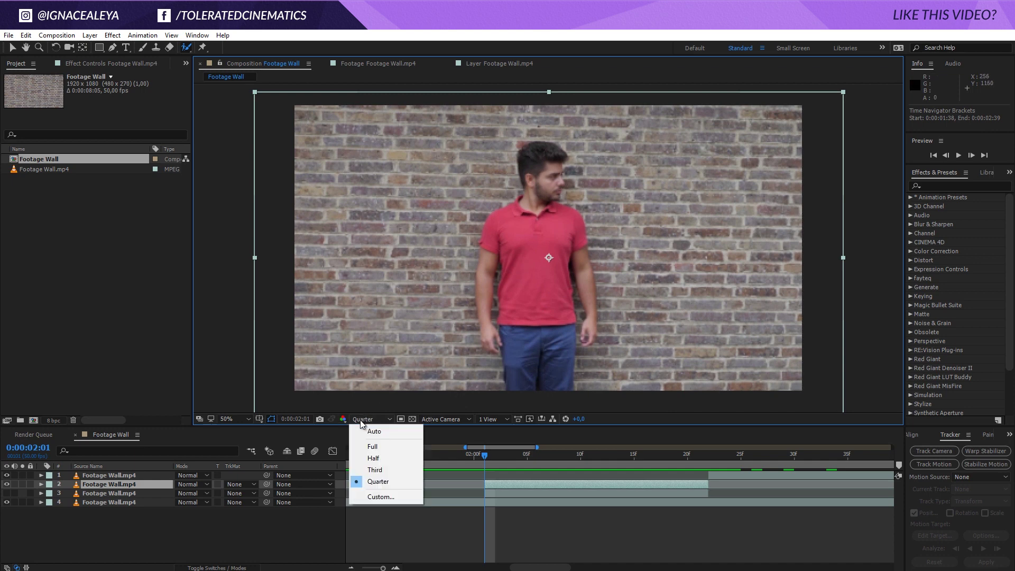
{"action": "left_click", "coordinate": [369, 447]}
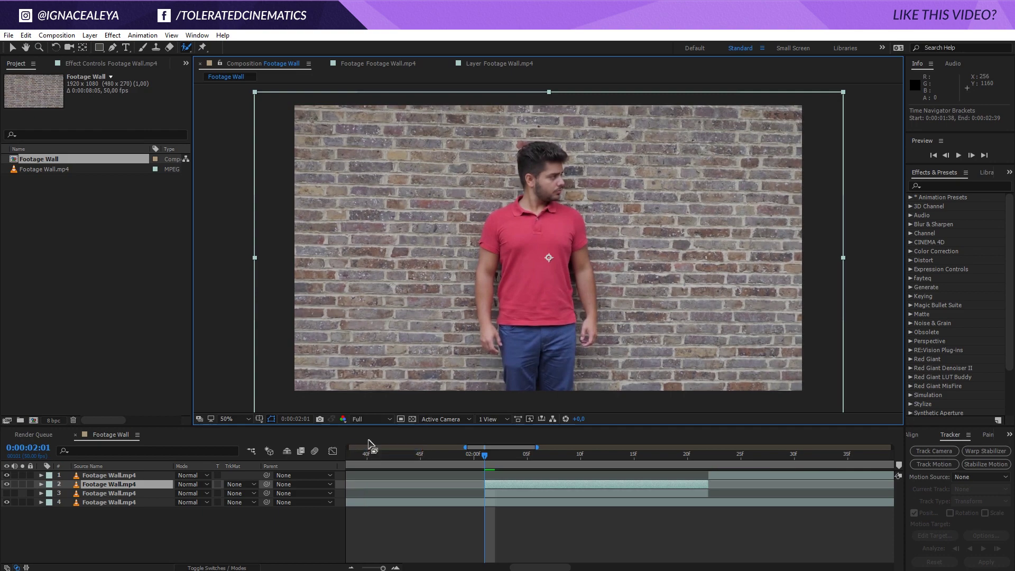
{"action": "left_click", "coordinate": [480, 67]}
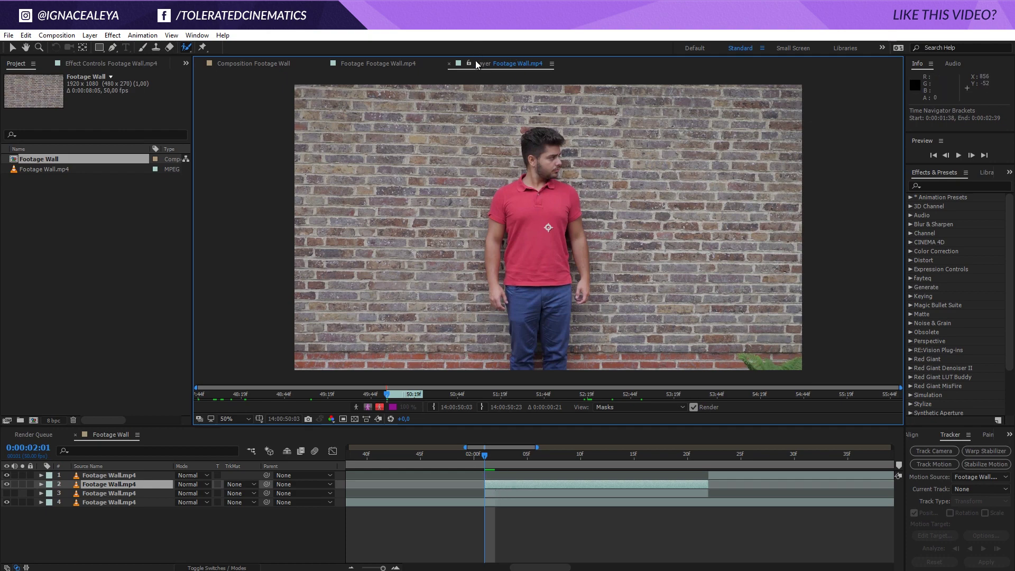
Step: Paint Roto Brush foreground strokes over the man's head, torso, arms and jeans
{"action": "key", "text": "period"}
{"action": "left_click_drag", "start_coordinate": [536, 106], "coordinate": [534, 77]}
{"action": "mouse_move", "coordinate": [537, 145]}
{"action": "left_mouse_down"}
{"action": "mouse_move", "coordinate": [448, 195]}
{"action": "mouse_move", "coordinate": [438, 259]}
{"action": "left_mouse_up"}
{"action": "mouse_move", "coordinate": [526, 161]}
{"action": "left_mouse_down"}
{"action": "mouse_move", "coordinate": [592, 193]}
{"action": "mouse_move", "coordinate": [607, 235]}
{"action": "mouse_move", "coordinate": [516, 358]}
{"action": "mouse_move", "coordinate": [500, 96]}
{"action": "left_mouse_up"}
{"action": "key", "text": "h"}
{"action": "key", "text": "alt+w"}
{"action": "left_click_drag", "start_coordinate": [538, 132], "coordinate": [537, 317]}
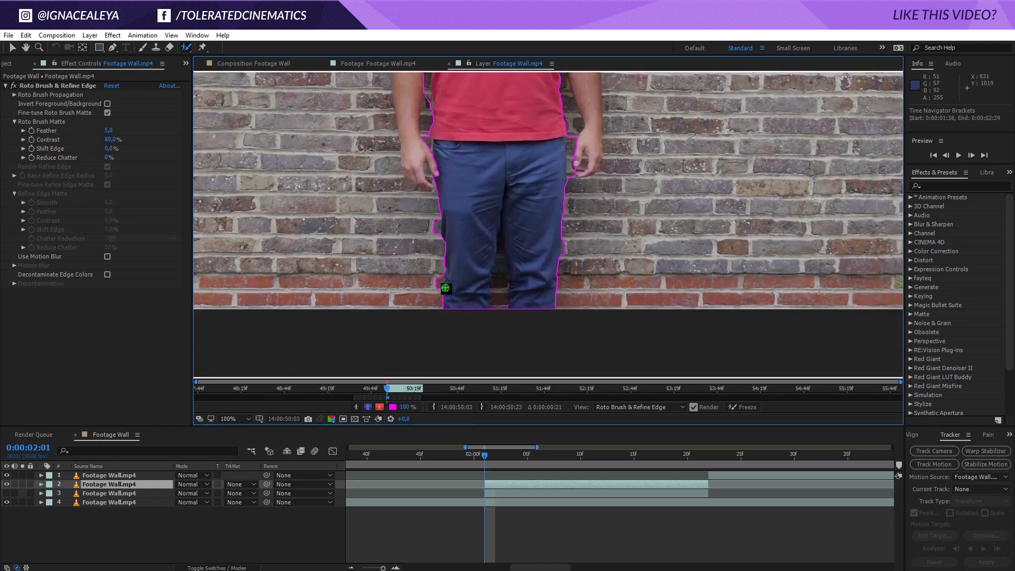
Step: Alt-paint to remove brick from the left leg edge and between the legs
{"action": "key", "text": "period"}
{"action": "key", "text": "h"}
{"action": "left_click_drag", "start_coordinate": [422, 316], "coordinate": [526, 199]}
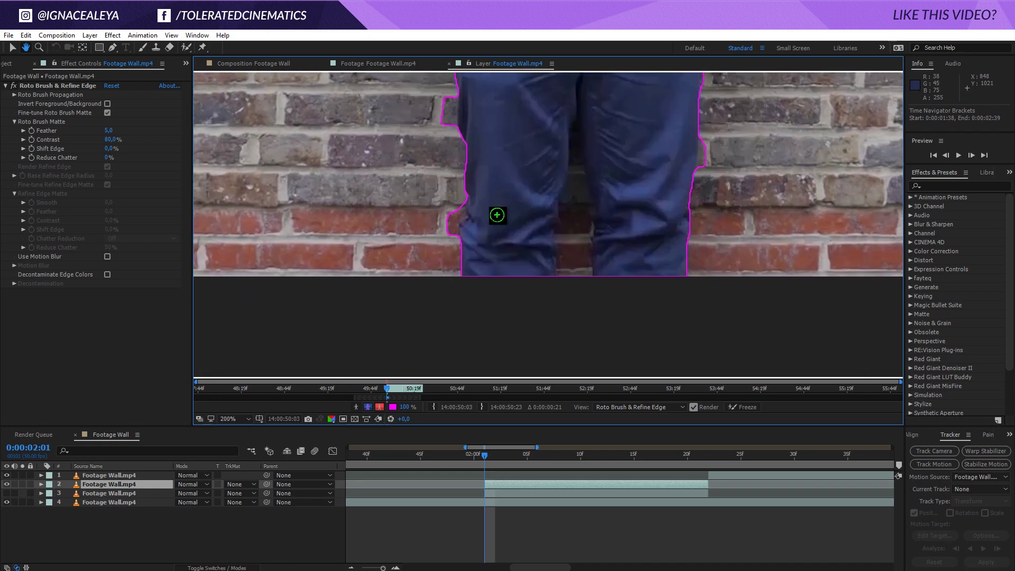
{"action": "key", "text": "alt+w"}
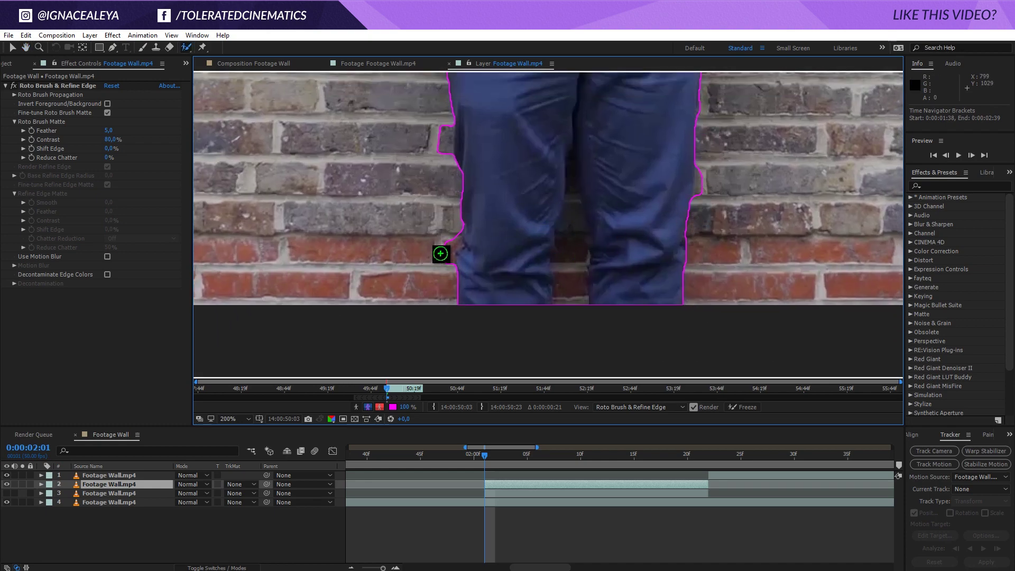
{"action": "mouse_move", "coordinate": [440, 255]}
{"action": "left_mouse_down"}
{"action": "mouse_move", "coordinate": [415, 244]}
{"action": "mouse_move", "coordinate": [440, 266]}
{"action": "mouse_move", "coordinate": [447, 239]}
{"action": "left_mouse_up"}
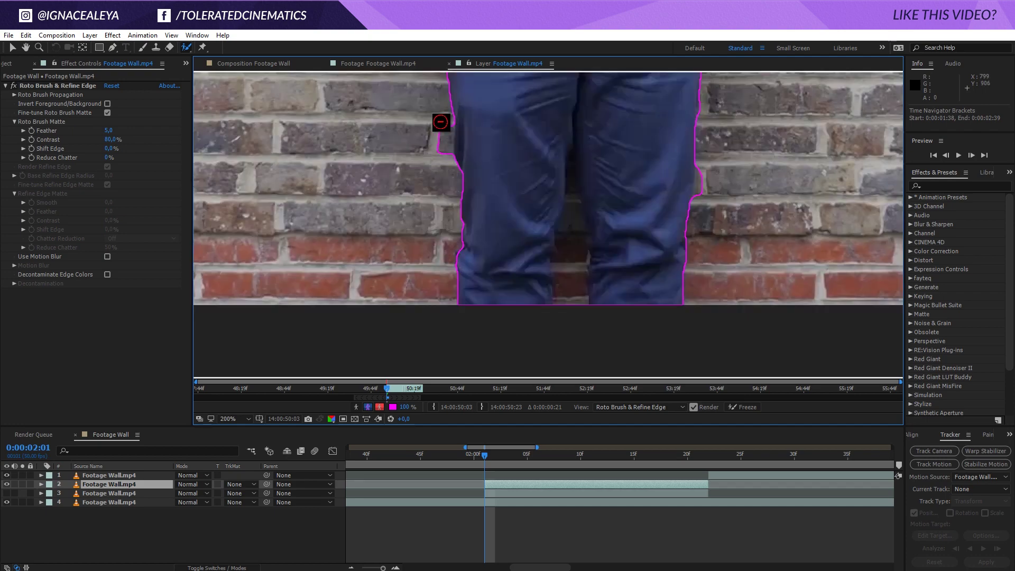
{"action": "left_click_drag", "start_coordinate": [440, 122], "coordinate": [441, 159]}
{"action": "left_click_drag", "start_coordinate": [573, 193], "coordinate": [566, 318]}
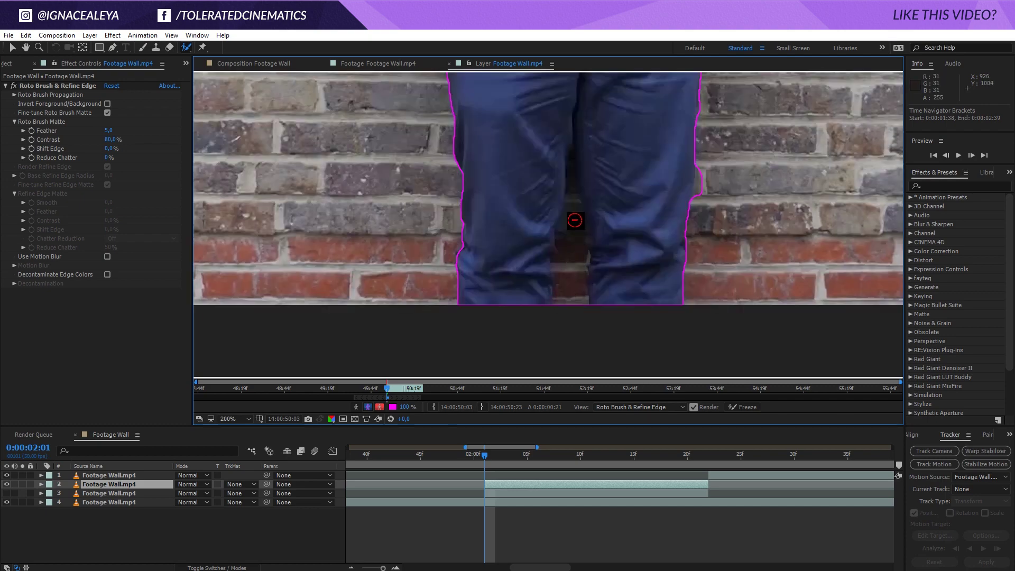
{"action": "left_click_drag", "start_coordinate": [575, 217], "coordinate": [568, 307]}
{"action": "mouse_move", "coordinate": [563, 222]}
{"action": "left_mouse_down"}
{"action": "mouse_move", "coordinate": [435, 287]}
{"action": "mouse_move", "coordinate": [436, 254]}
{"action": "left_mouse_up"}
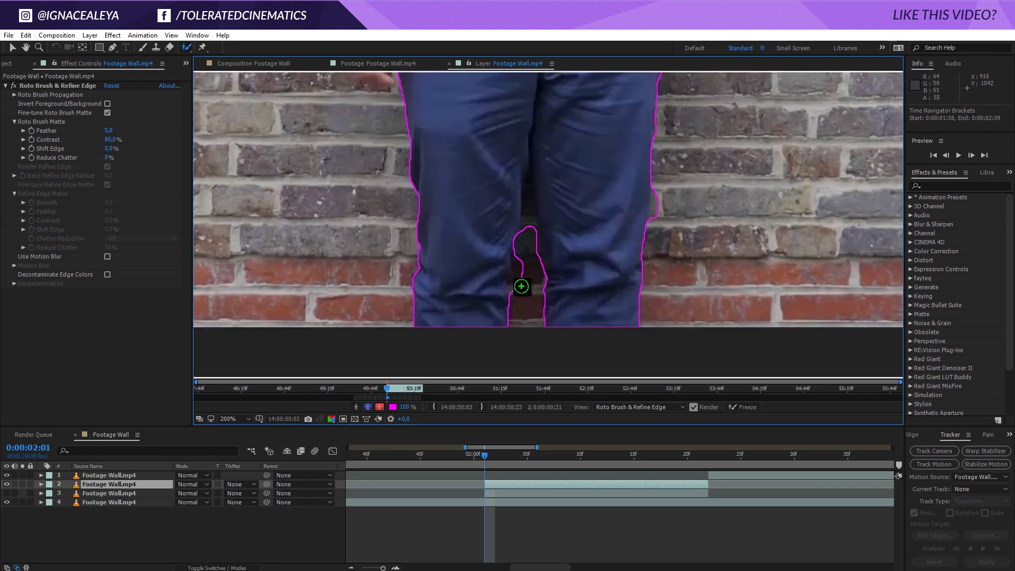
{"action": "left_click_drag", "start_coordinate": [539, 227], "coordinate": [521, 299]}
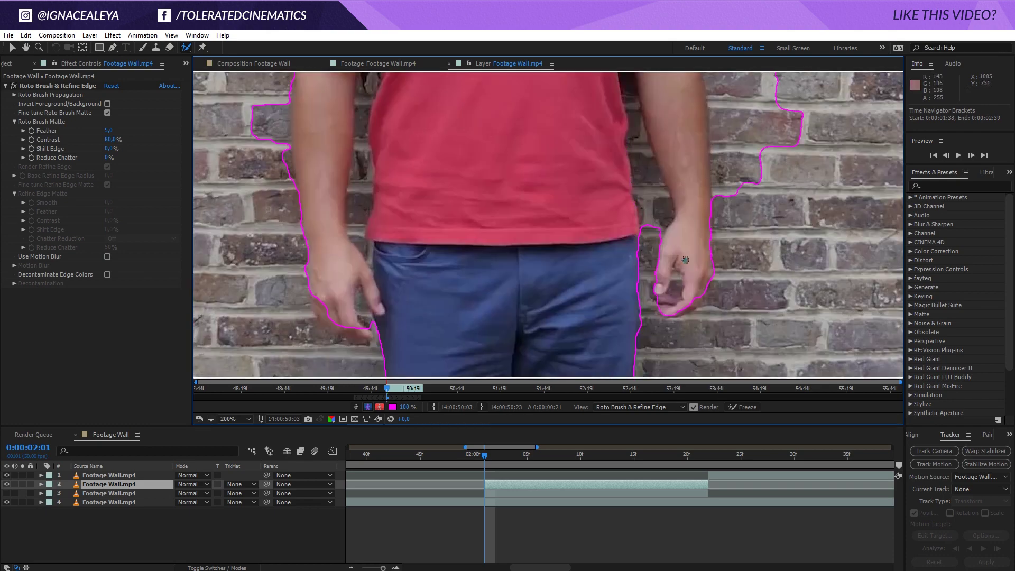
Step: Trim brick off the right edge of the torso matte
{"action": "mouse_move", "coordinate": [274, 135]}
{"action": "left_mouse_down"}
{"action": "mouse_move", "coordinate": [374, 283]}
{"action": "mouse_move", "coordinate": [170, 283]}
{"action": "left_mouse_up"}
{"action": "left_click_drag", "start_coordinate": [584, 109], "coordinate": [661, 204]}
{"action": "mouse_move", "coordinate": [392, 33]}
{"action": "left_mouse_down"}
{"action": "mouse_move", "coordinate": [477, 298]}
{"action": "mouse_move", "coordinate": [497, 215]}
{"action": "left_mouse_up"}
Step: Propagate the roto matte forward 21 frames to 0:00:02:22, then Freeze it
{"action": "scroll", "coordinate": [491, 206], "scroll_direction": "down", "scroll_amount": 4}
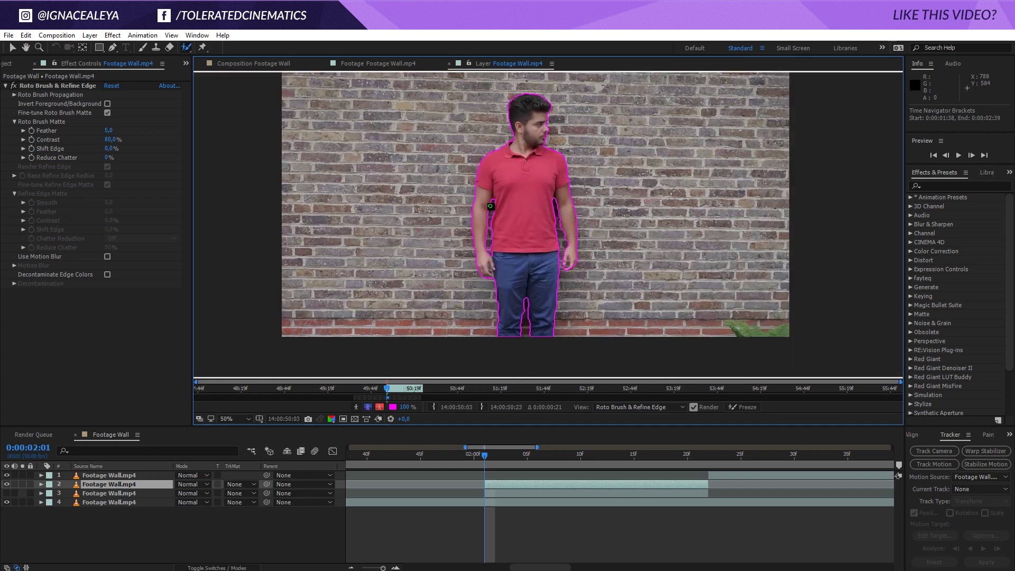
{"action": "scroll", "coordinate": [510, 254], "scroll_direction": "up", "scroll_amount": 2}
{"action": "left_click_drag", "start_coordinate": [512, 283], "coordinate": [507, 231]}
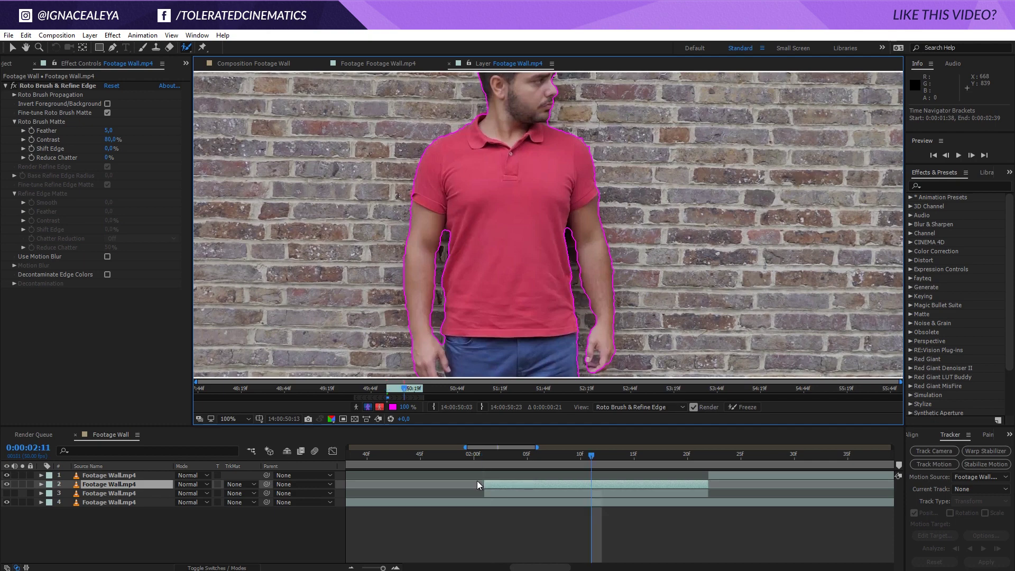
{"action": "key", "text": "shift+Page_Down"}
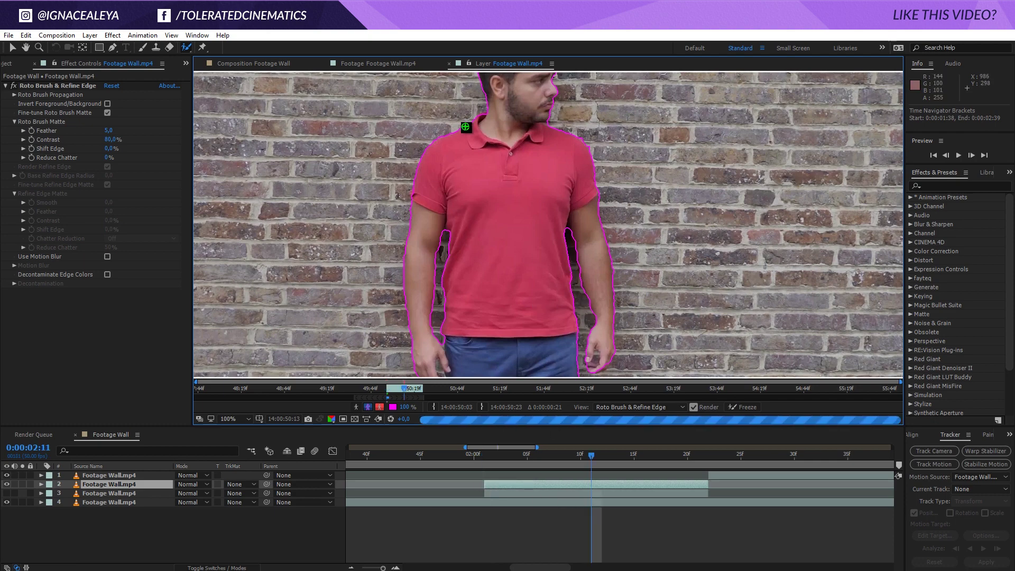
{"action": "scroll", "coordinate": [516, 245], "scroll_direction": "down", "scroll_amount": 2}
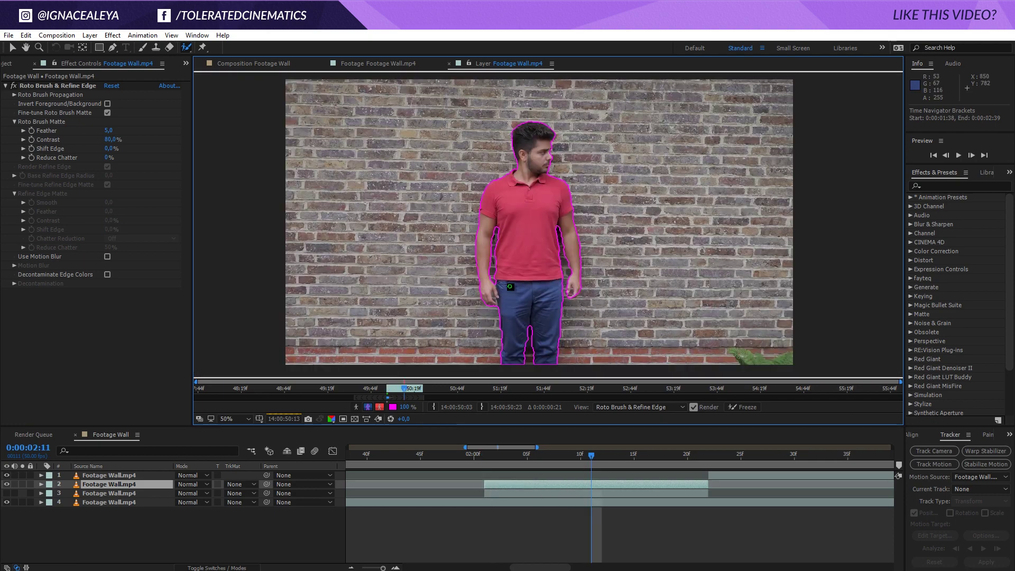
{"action": "scroll", "coordinate": [505, 317], "scroll_direction": "up", "scroll_amount": 2}
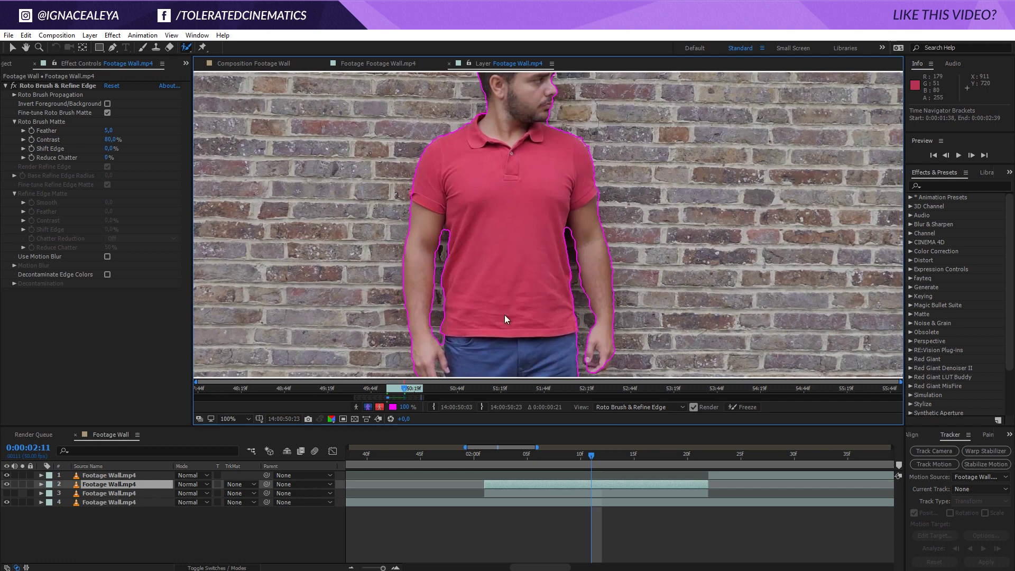
{"action": "key", "text": "shift+Page_Down"}
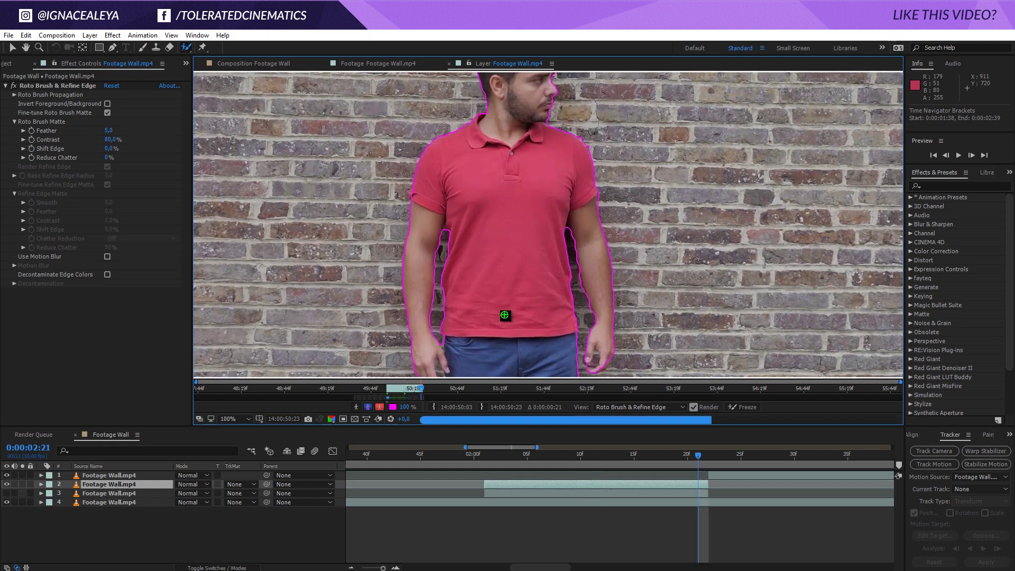
{"action": "key", "text": "Page_Down"}
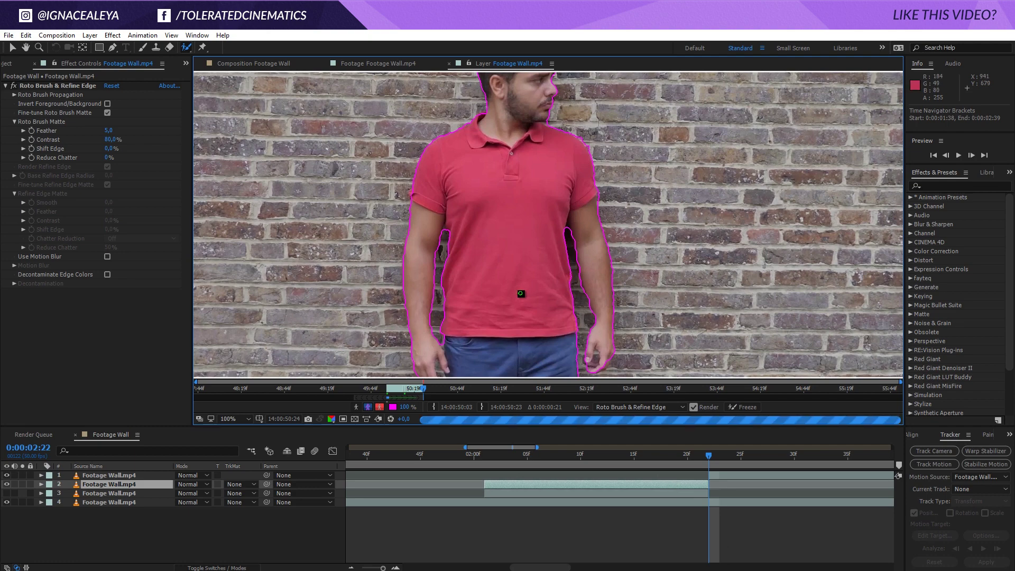
{"action": "key", "text": "comma"}
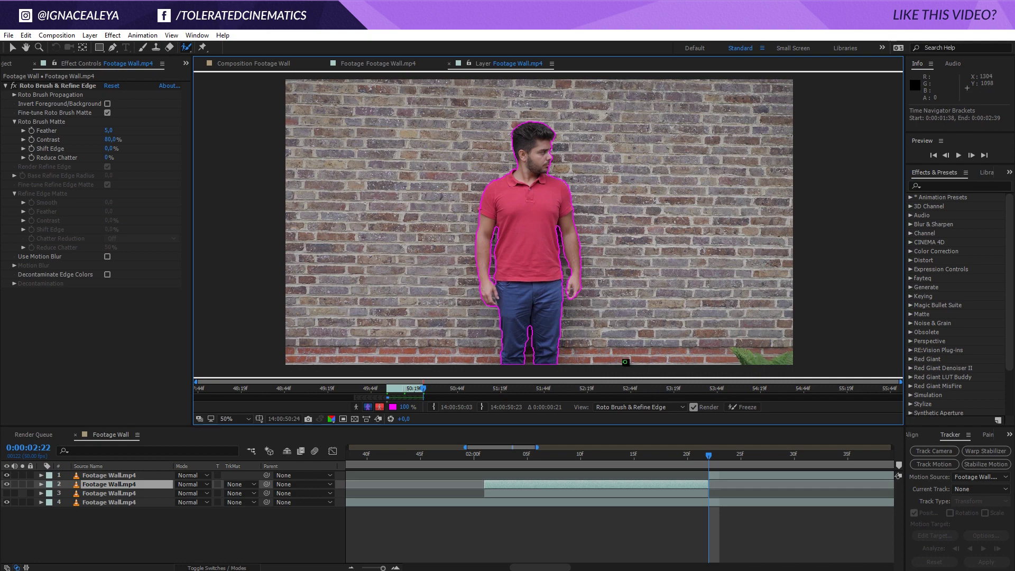
{"action": "left_click", "coordinate": [734, 406]}
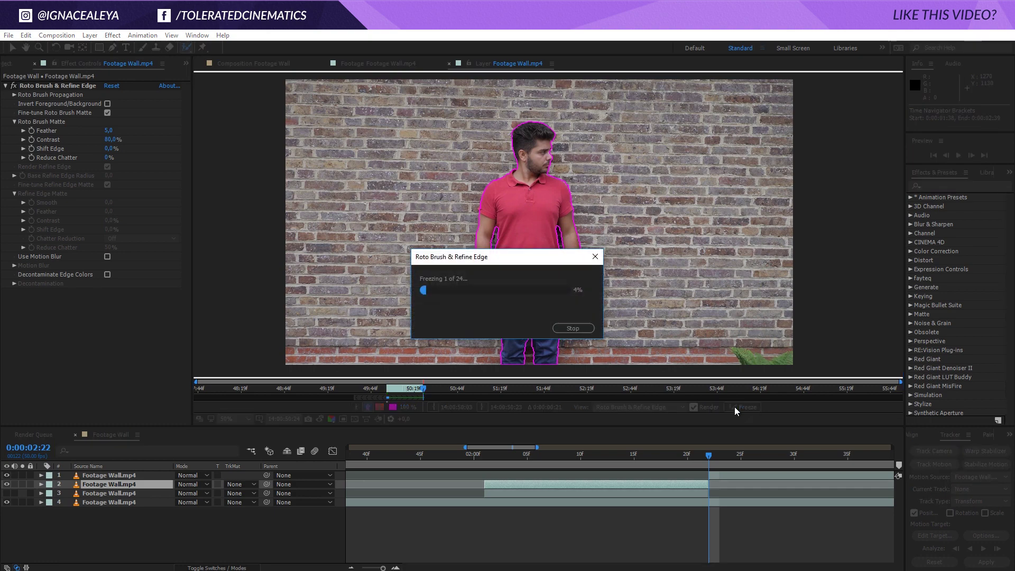
Step: Pre-compose the rotoscoped layer as 'Character', moving all attributes into it
{"action": "left_click", "coordinate": [254, 67]}
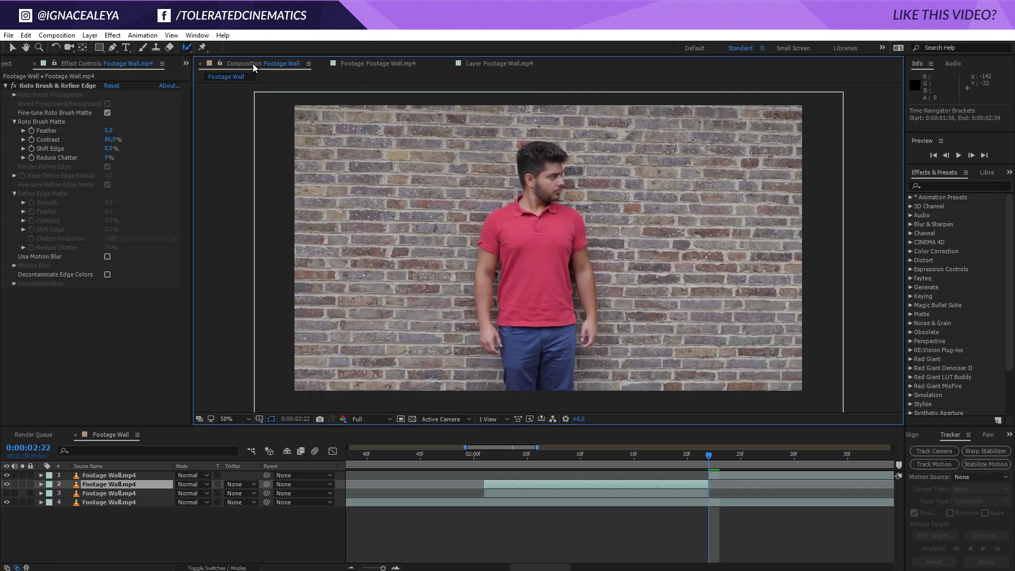
{"action": "scroll", "coordinate": [509, 293], "scroll_direction": "up", "scroll_amount": 2}
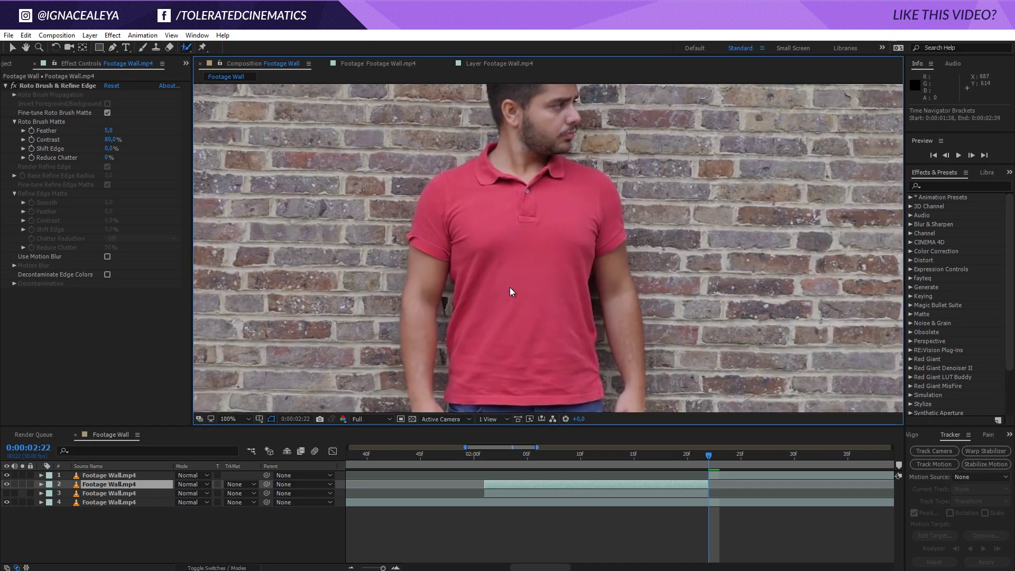
{"action": "scroll", "coordinate": [510, 290], "scroll_direction": "down", "scroll_amount": 2}
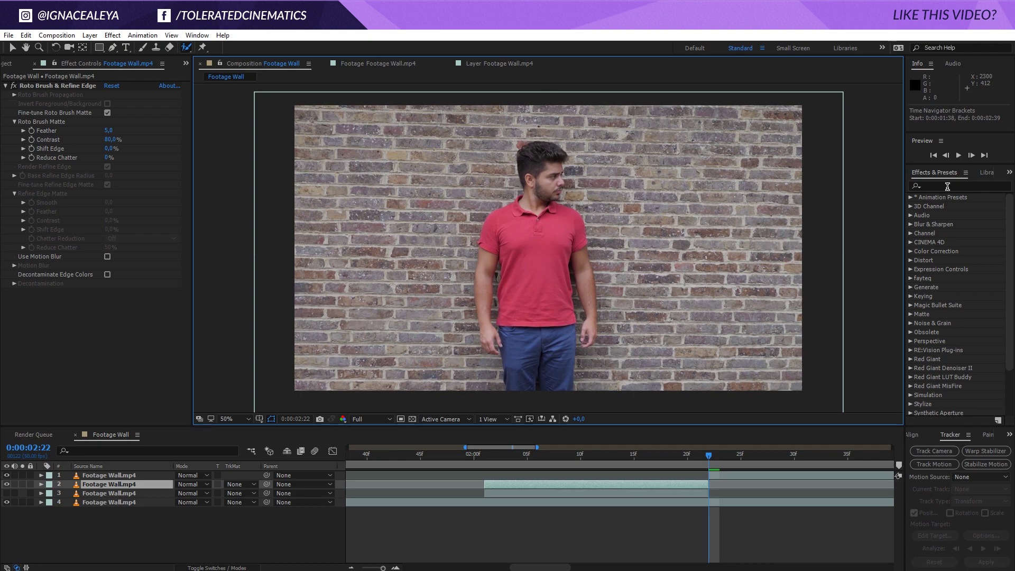
{"action": "left_click_drag", "start_coordinate": [687, 462], "coordinate": [484, 464]}
{"action": "key", "text": "q"}
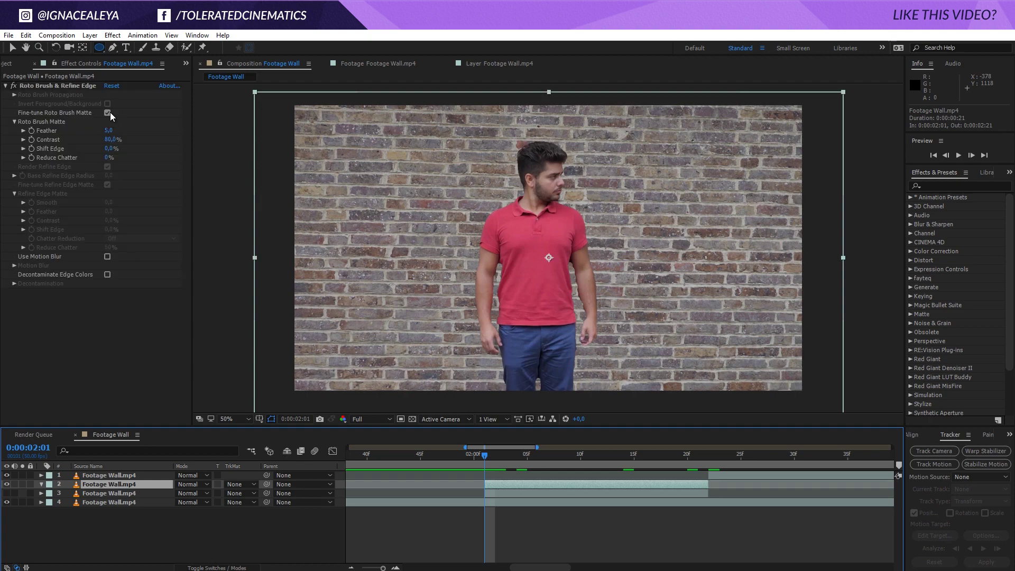
{"action": "left_click", "coordinate": [90, 35]}
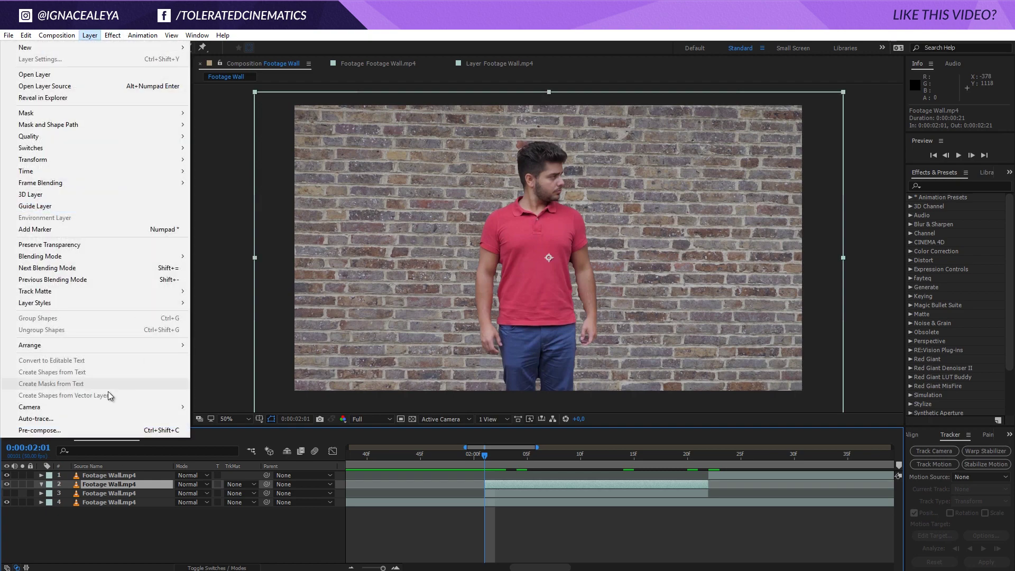
{"action": "left_click", "coordinate": [72, 427]}
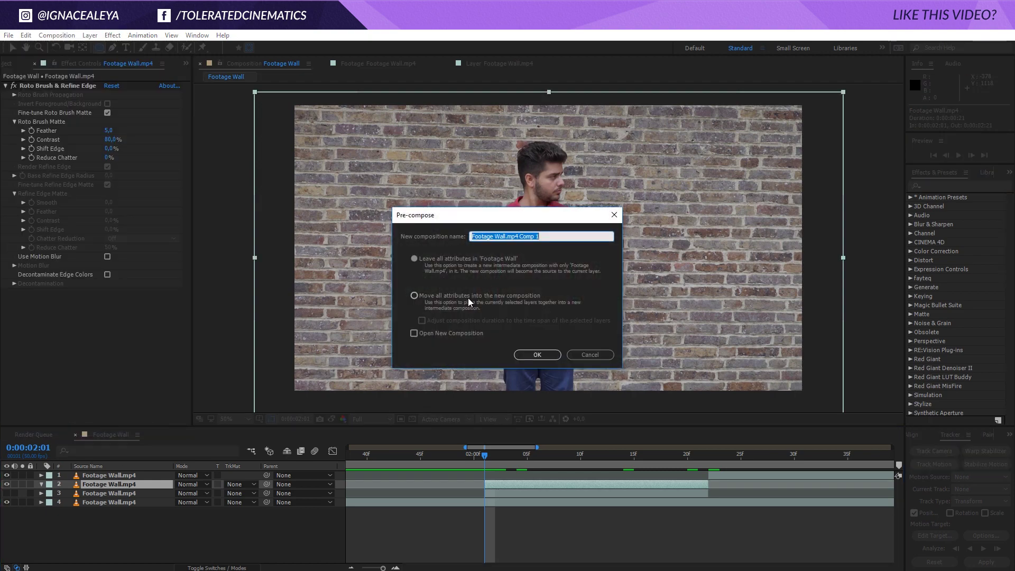
{"action": "left_click", "coordinate": [468, 296]}
{"action": "left_click", "coordinate": [556, 236]}
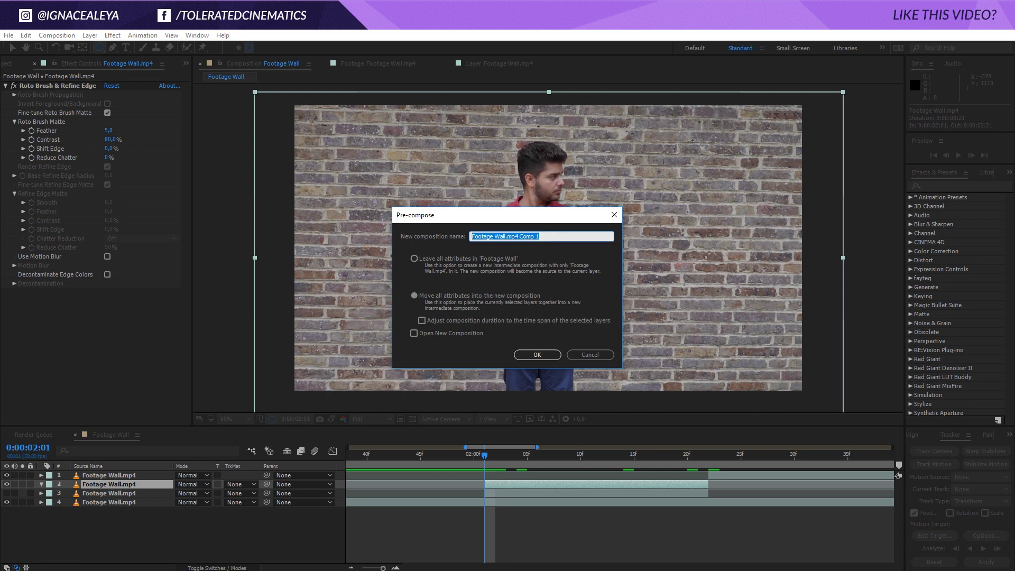
{"action": "type", "text": "Character"}
{"action": "key", "text": "Return"}
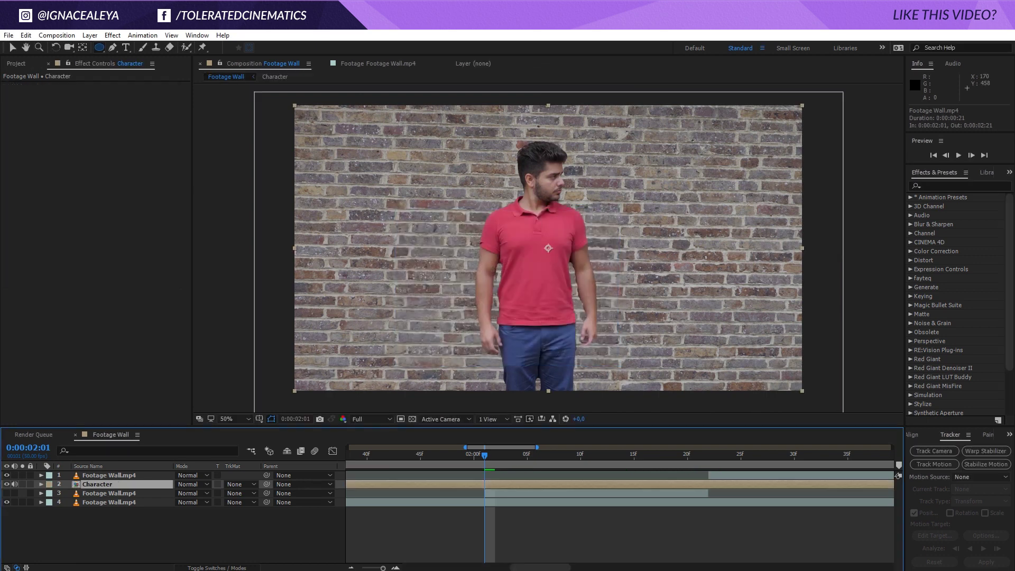
Step: Trim Character to its work area and start it near 0:00:02:01 in Footage Wall
{"action": "double_click", "coordinate": [534, 485]}
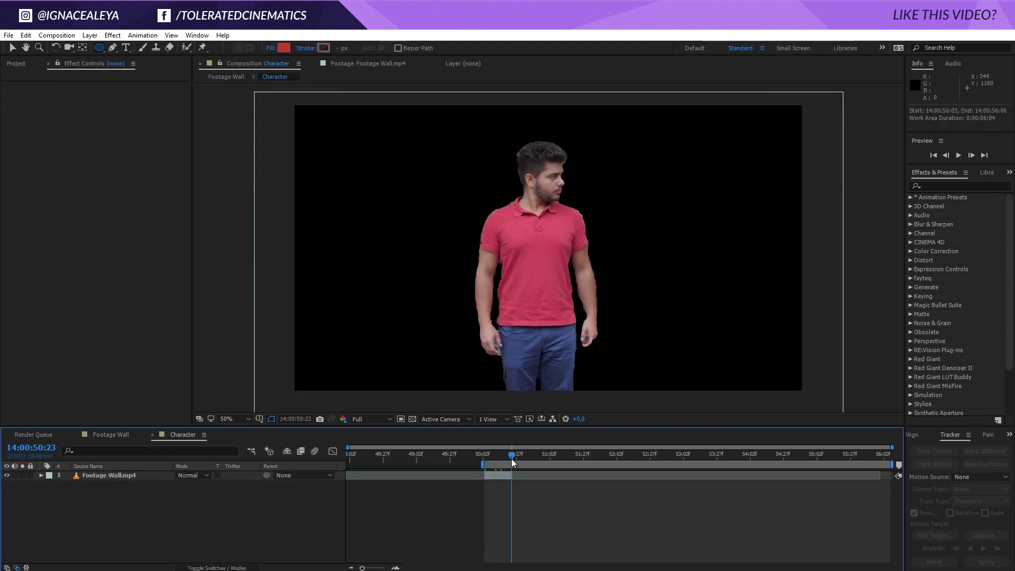
{"action": "right_click", "coordinate": [511, 464]}
{"action": "left_click", "coordinate": [522, 497]}
{"action": "left_click", "coordinate": [109, 433]}
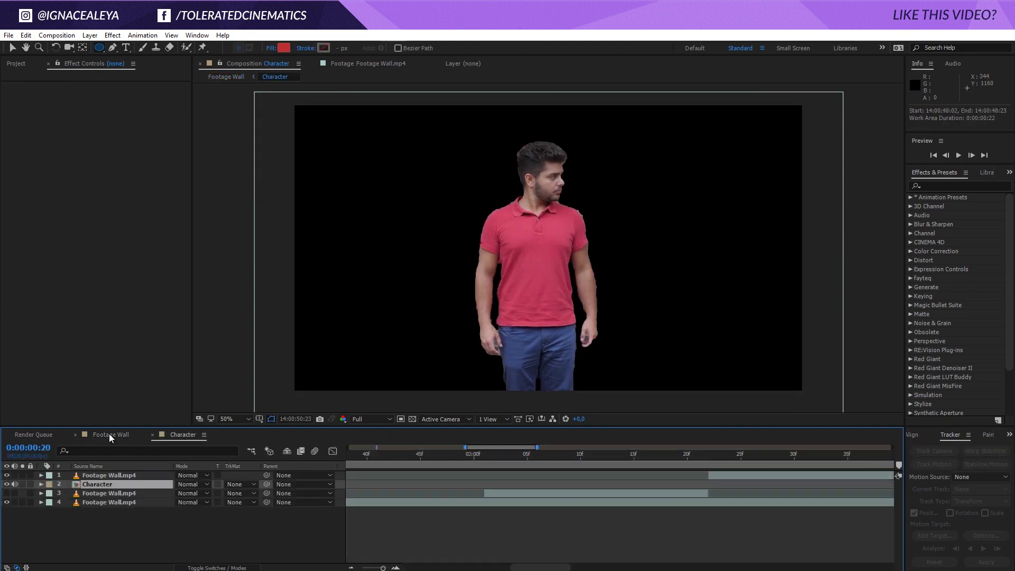
{"action": "left_click_drag", "start_coordinate": [382, 568], "coordinate": [362, 567]}
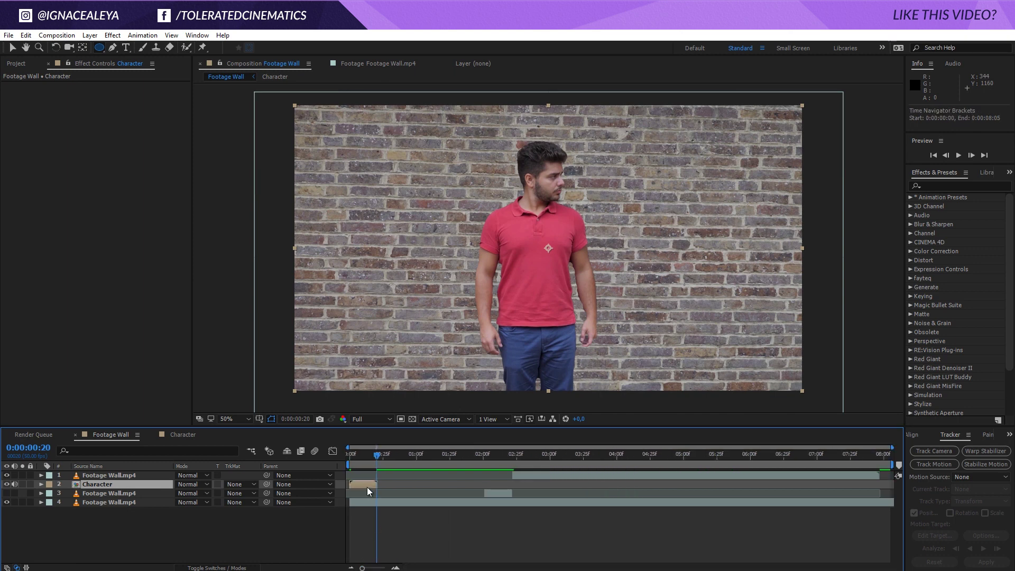
{"action": "left_click_drag", "start_coordinate": [364, 484], "coordinate": [506, 496]}
{"action": "left_click", "coordinate": [497, 457]}
{"action": "left_click", "coordinate": [395, 568]}
{"action": "left_click", "coordinate": [396, 567]}
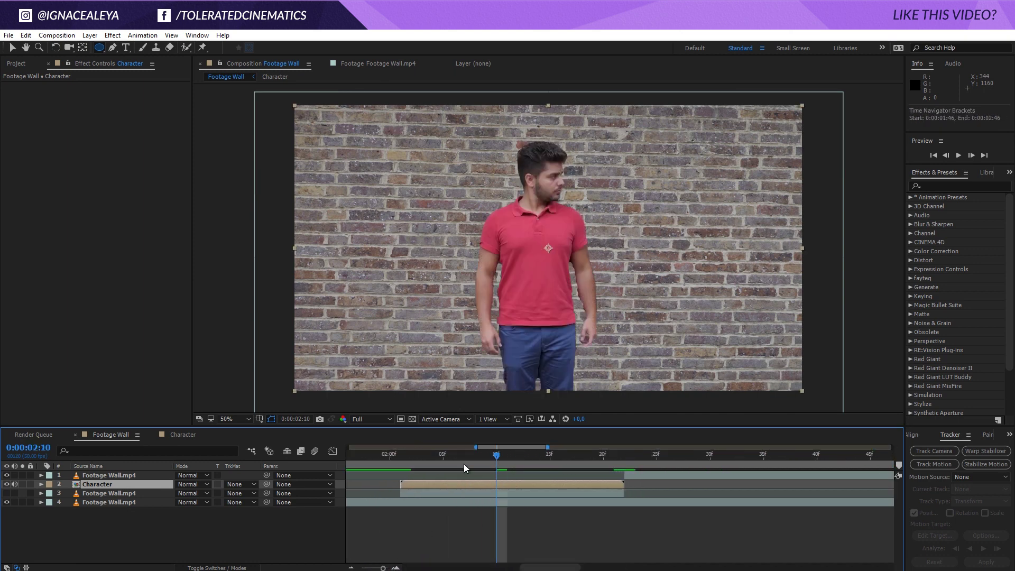
Step: Draw a feathered oval mask around the man's head on the Character layer
{"action": "left_click_drag", "start_coordinate": [464, 460], "coordinate": [404, 459]}
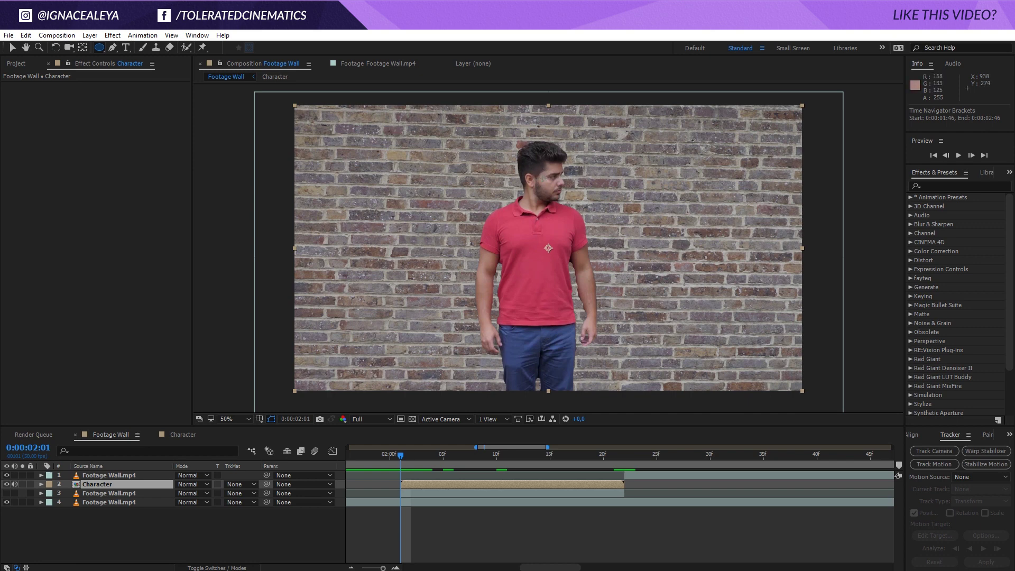
{"action": "left_click_drag", "start_coordinate": [544, 176], "coordinate": [585, 223]}
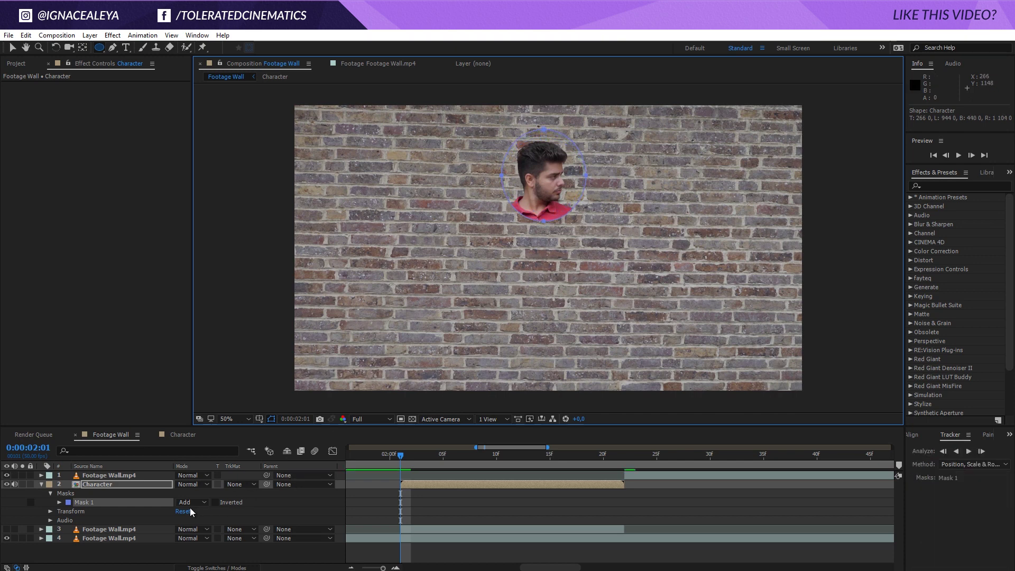
{"action": "left_click", "coordinate": [59, 502]}
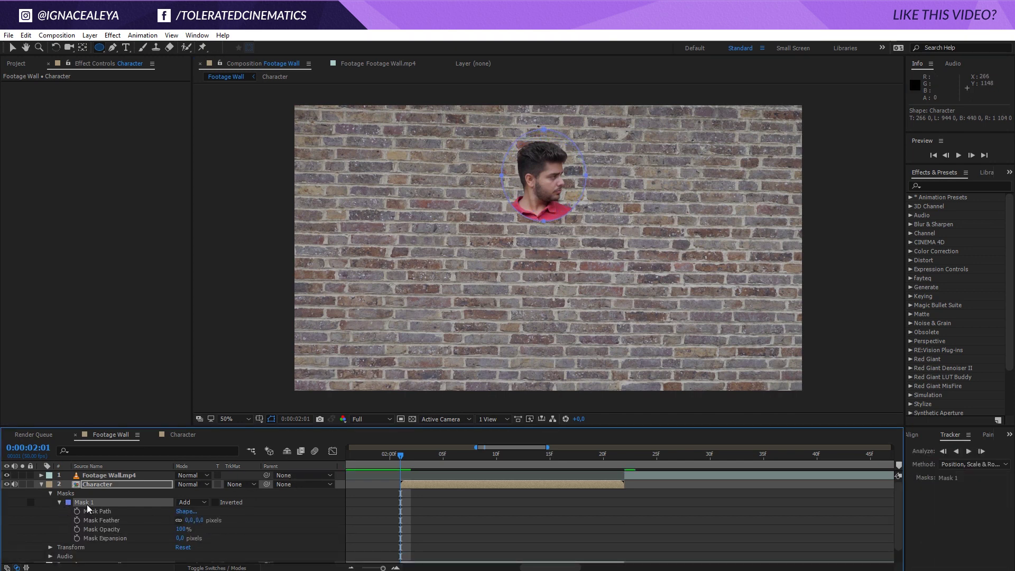
{"action": "left_click_drag", "start_coordinate": [180, 538], "coordinate": [98, 548]}
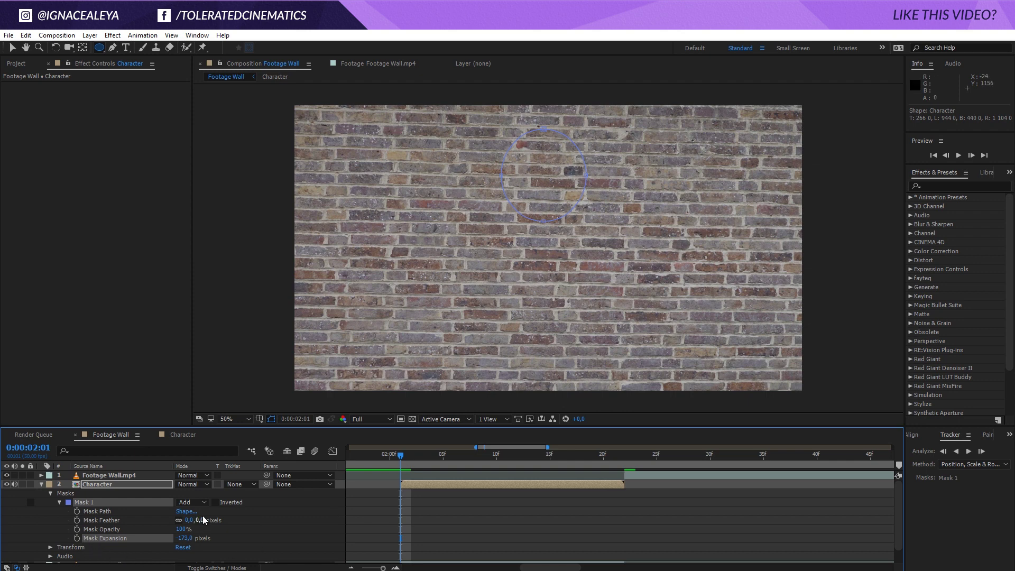
{"action": "left_click_drag", "start_coordinate": [199, 521], "coordinate": [244, 524]}
Step: Keyframe Mask Expansion from -173 at 02:01 to 6 at 02:12, with 27-pixel feather
{"action": "left_click", "coordinate": [77, 539]}
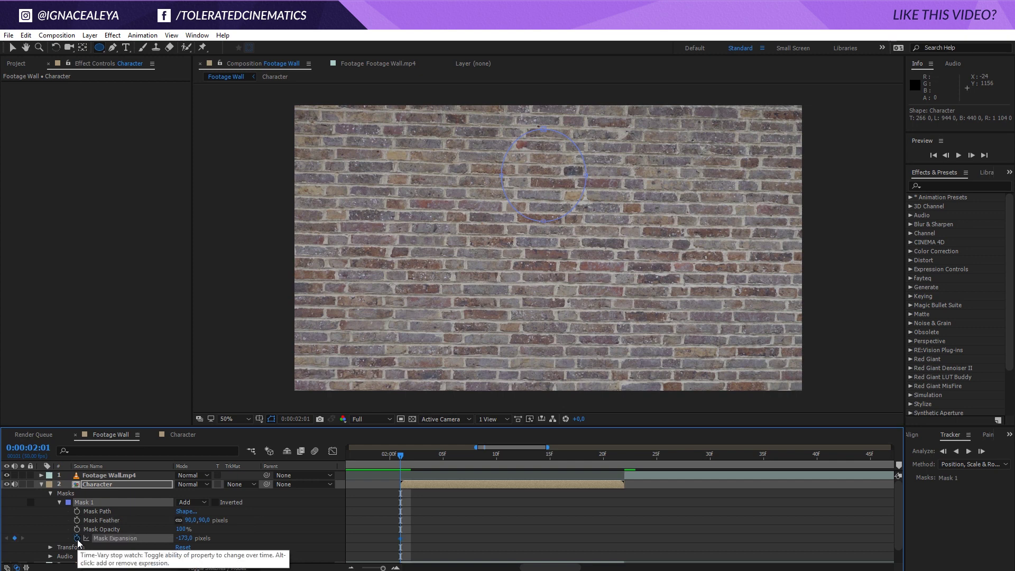
{"action": "left_click_drag", "start_coordinate": [409, 457], "coordinate": [518, 471]}
{"action": "left_click_drag", "start_coordinate": [184, 538], "coordinate": [263, 536]}
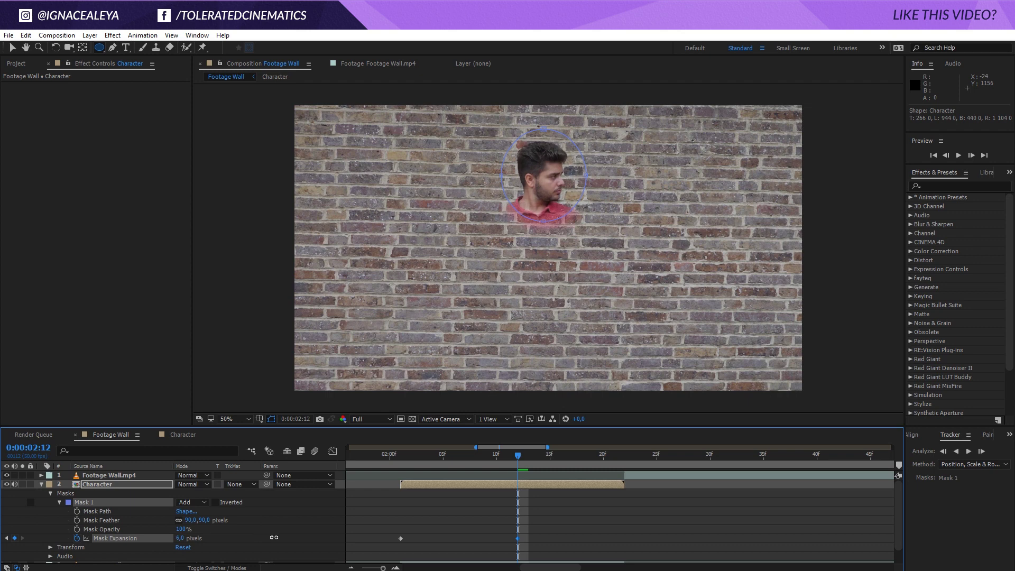
{"action": "left_click_drag", "start_coordinate": [510, 455], "coordinate": [463, 500]}
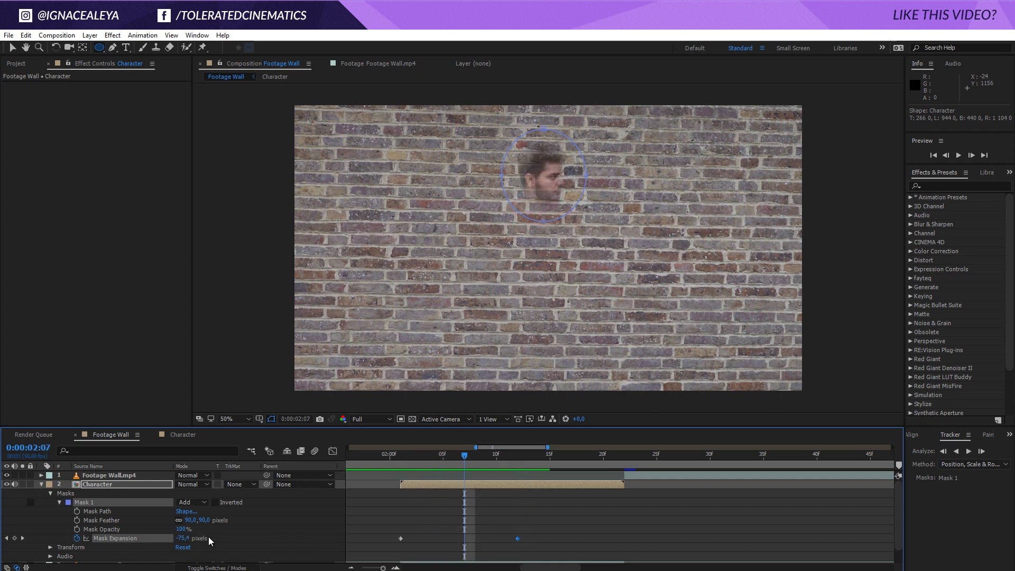
{"action": "left_click_drag", "start_coordinate": [204, 520], "coordinate": [161, 527]}
{"action": "left_click_drag", "start_coordinate": [464, 458], "coordinate": [536, 471]}
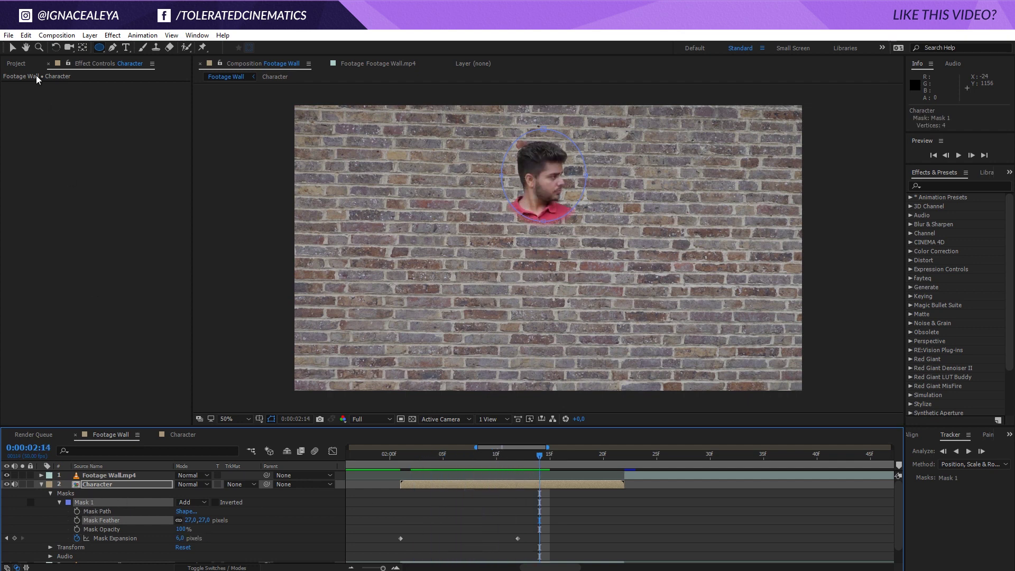
Step: Duplicate the head mask, move the copy onto the torso and widen it
{"action": "left_click", "coordinate": [25, 35]}
{"action": "left_click", "coordinate": [48, 170]}
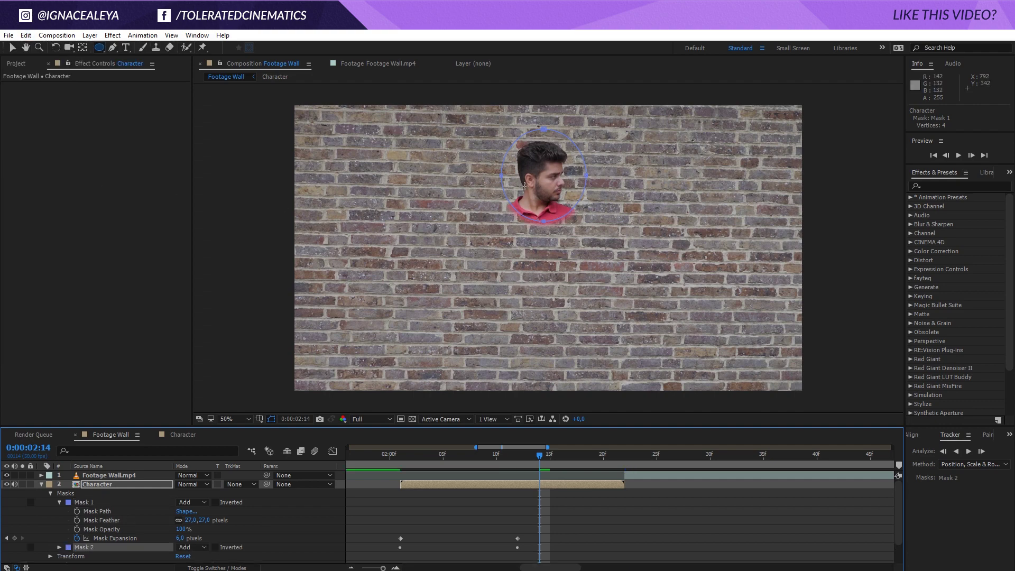
{"action": "key", "text": "v"}
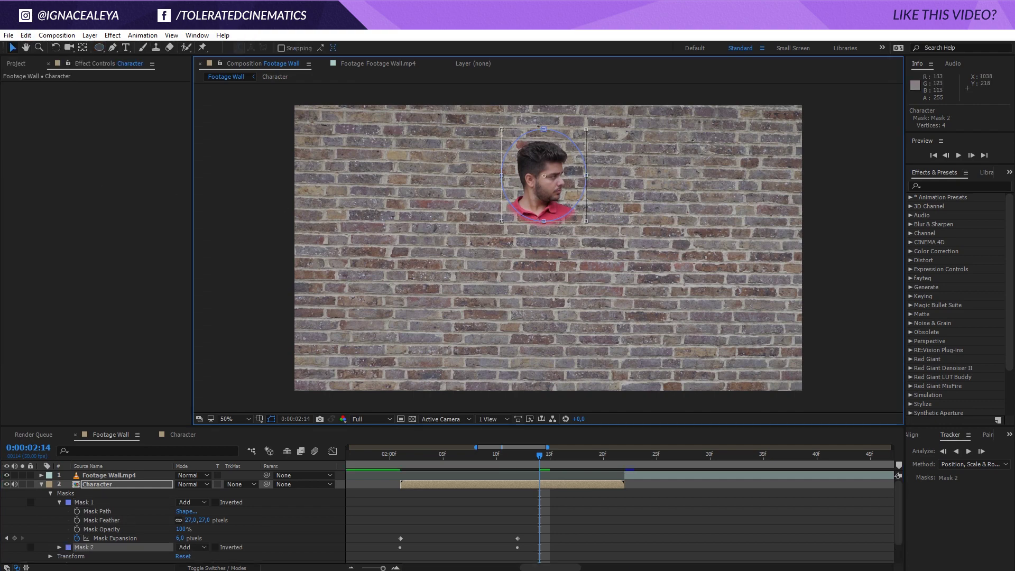
{"action": "left_click_drag", "start_coordinate": [568, 179], "coordinate": [539, 206]}
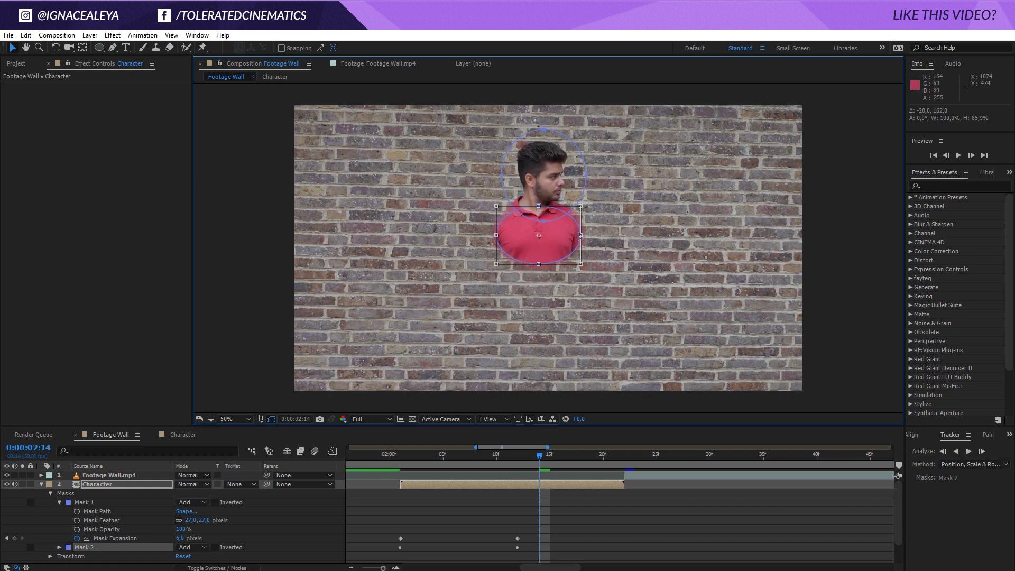
{"action": "left_click_drag", "start_coordinate": [580, 235], "coordinate": [607, 235]}
Step: Lower Mask 2 slightly and pull its left and right sides inward
{"action": "left_click_drag", "start_coordinate": [537, 452], "coordinate": [470, 464]}
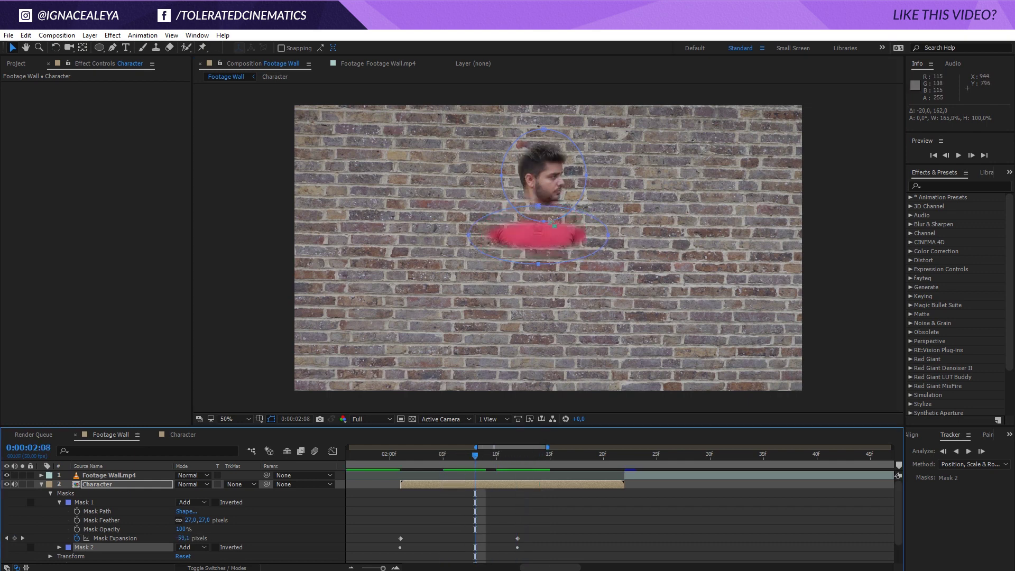
{"action": "left_click_drag", "start_coordinate": [538, 206], "coordinate": [539, 213]}
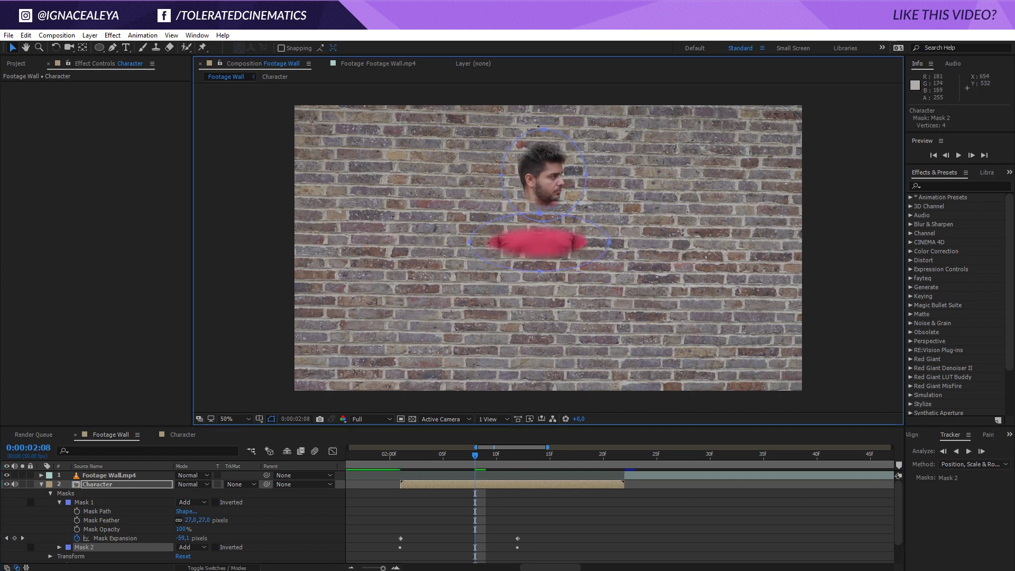
{"action": "left_click_drag", "start_coordinate": [469, 243], "coordinate": [487, 241]}
{"action": "left_click_drag", "start_coordinate": [610, 244], "coordinate": [595, 243]}
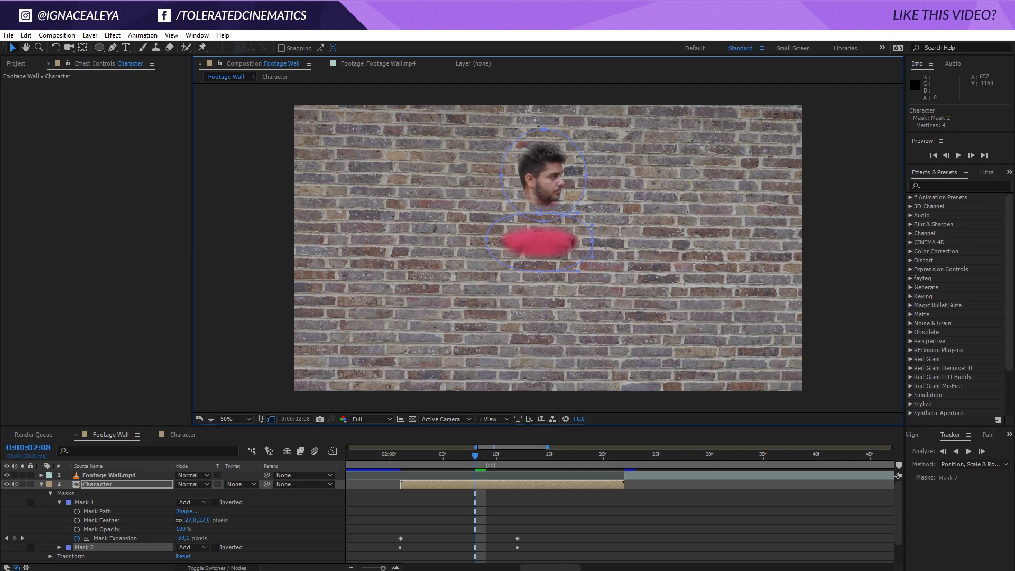
{"action": "scroll", "coordinate": [480, 513], "scroll_direction": "down", "scroll_amount": 2}
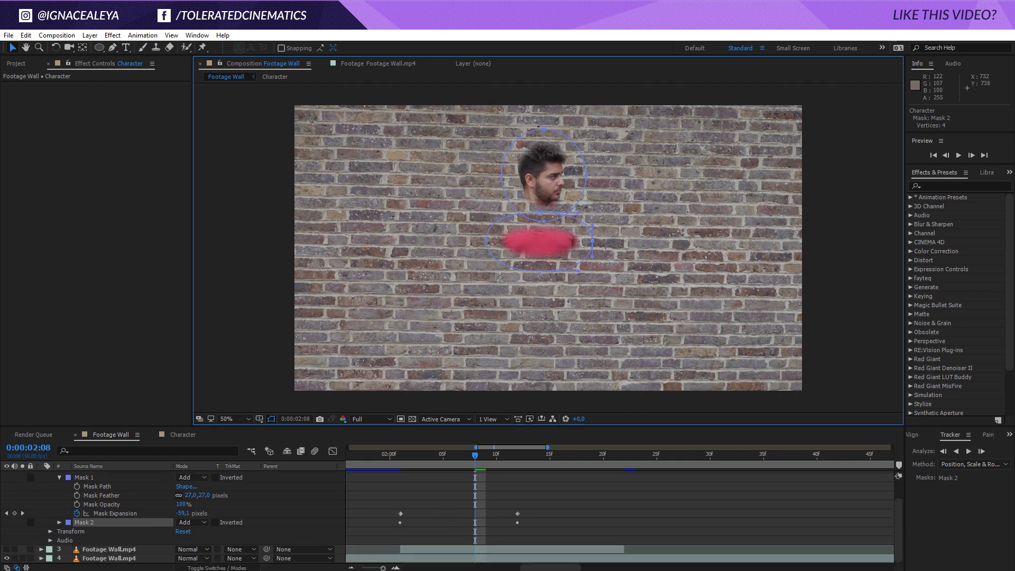
{"action": "left_click", "coordinate": [96, 521]}
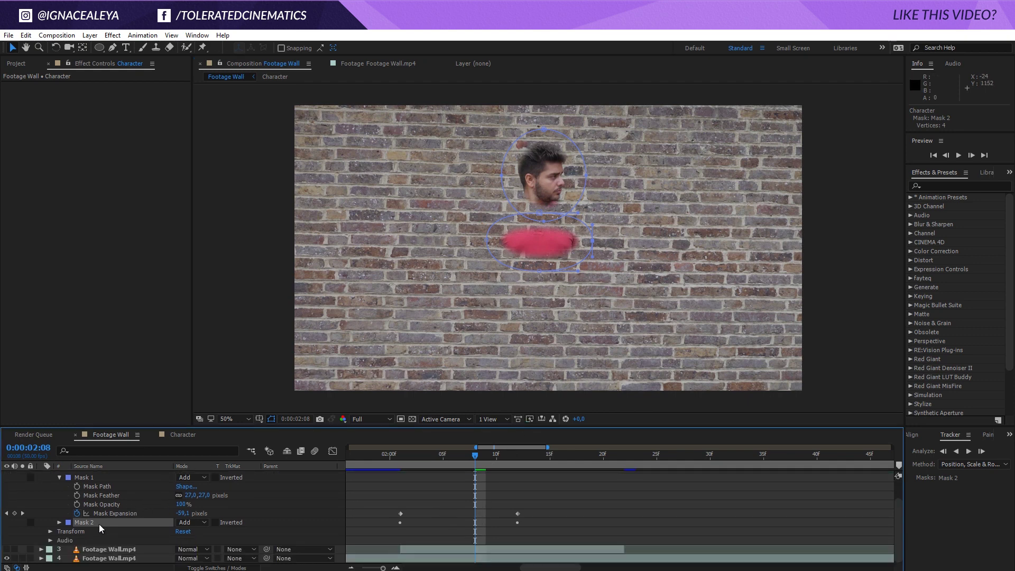
Step: Duplicate the torso mask and fit the copies over the jeans and the other leg
{"action": "key", "text": "ctrl+d"}
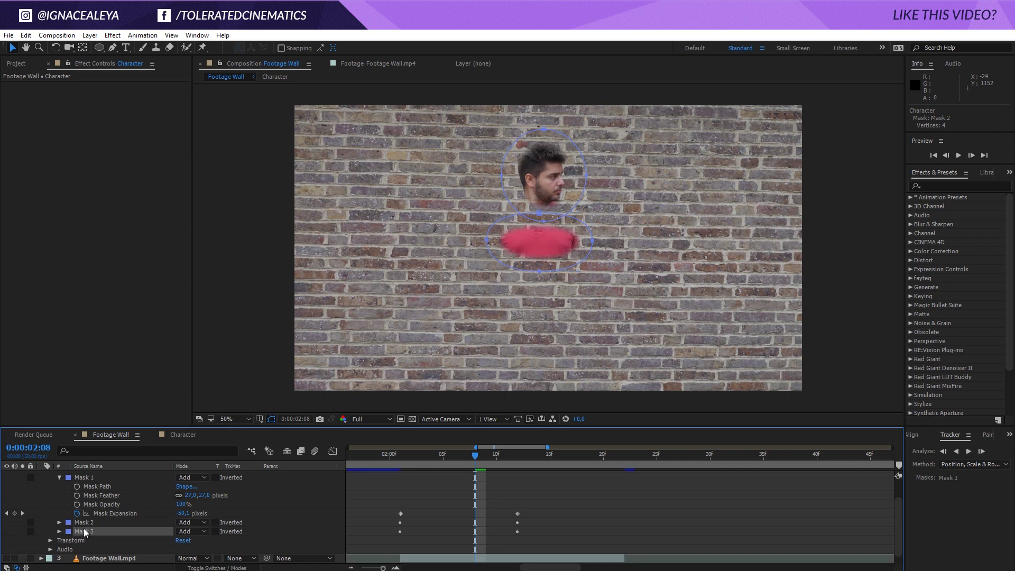
{"action": "double_click", "coordinate": [540, 211]}
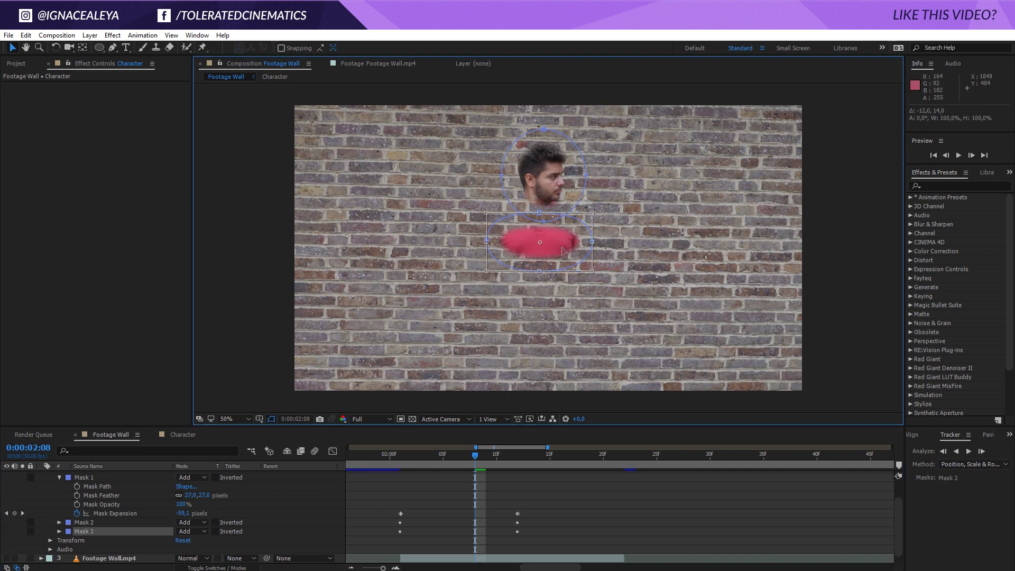
{"action": "left_click_drag", "start_coordinate": [540, 211], "coordinate": [528, 309]}
{"action": "left_click_drag", "start_coordinate": [595, 315], "coordinate": [587, 306]}
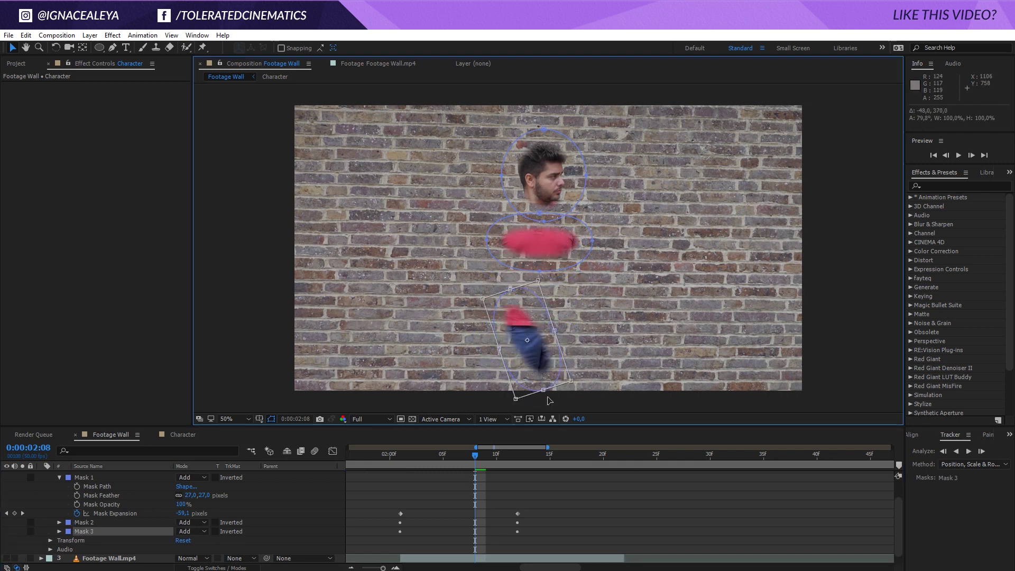
{"action": "left_click_drag", "start_coordinate": [548, 401], "coordinate": [516, 361]}
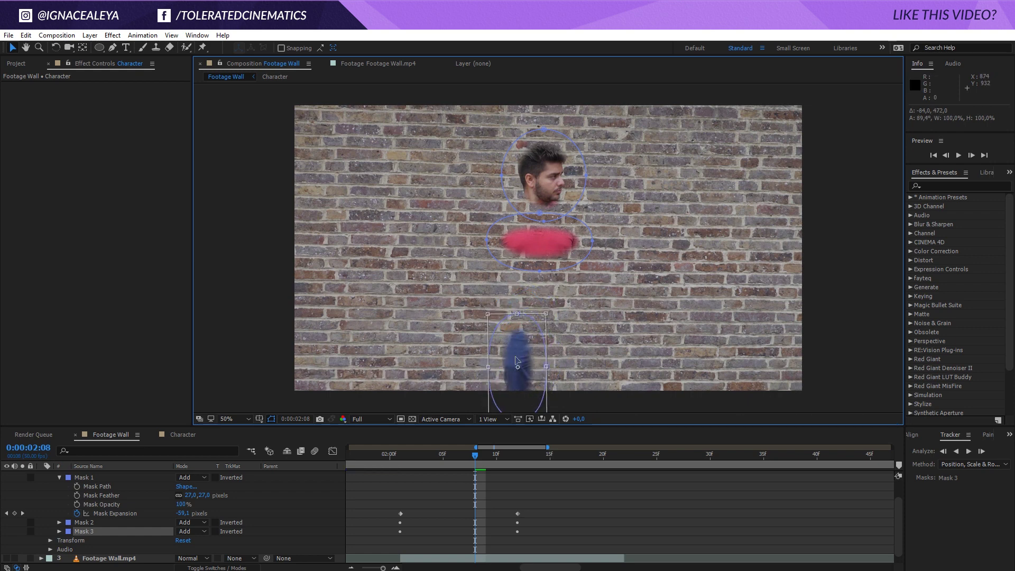
{"action": "key", "text": "ctrl+d"}
{"action": "left_click_drag", "start_coordinate": [519, 313], "coordinate": [477, 247]}
Step: Duplicate the leg mask for the left arm, then copy Mask 5 onto the right arm
{"action": "left_click", "coordinate": [79, 539]}
{"action": "key", "text": "ctrl+d"}
{"action": "left_click", "coordinate": [92, 549]}
{"action": "key", "text": "ctrl+d"}
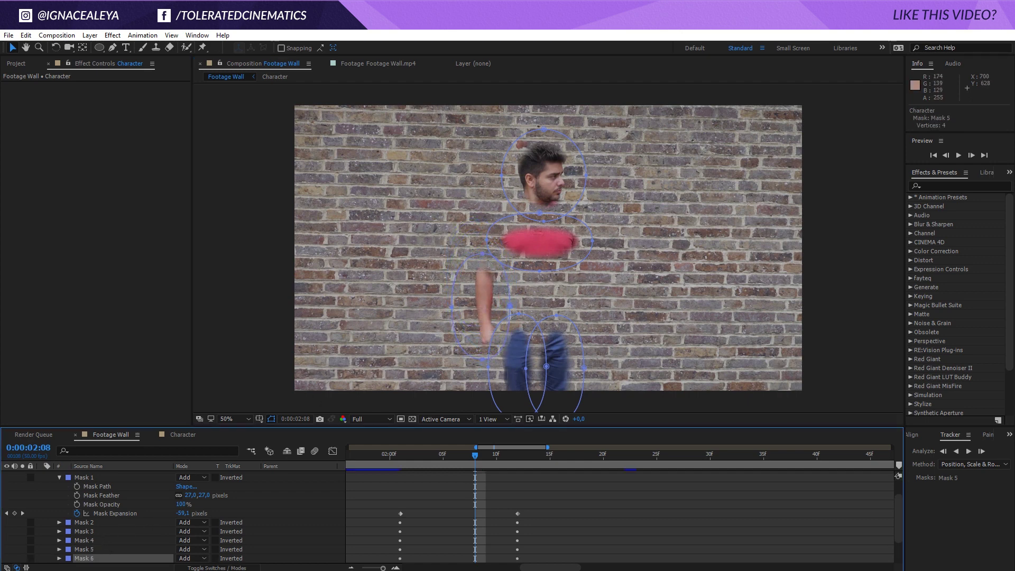
{"action": "left_click_drag", "start_coordinate": [483, 260], "coordinate": [591, 253]}
{"action": "left_click_drag", "start_coordinate": [464, 455], "coordinate": [514, 500]}
Step: Duplicate another mask and reshape it into an enlarged tall oval around the torso
{"action": "key", "text": "ctrl+d"}
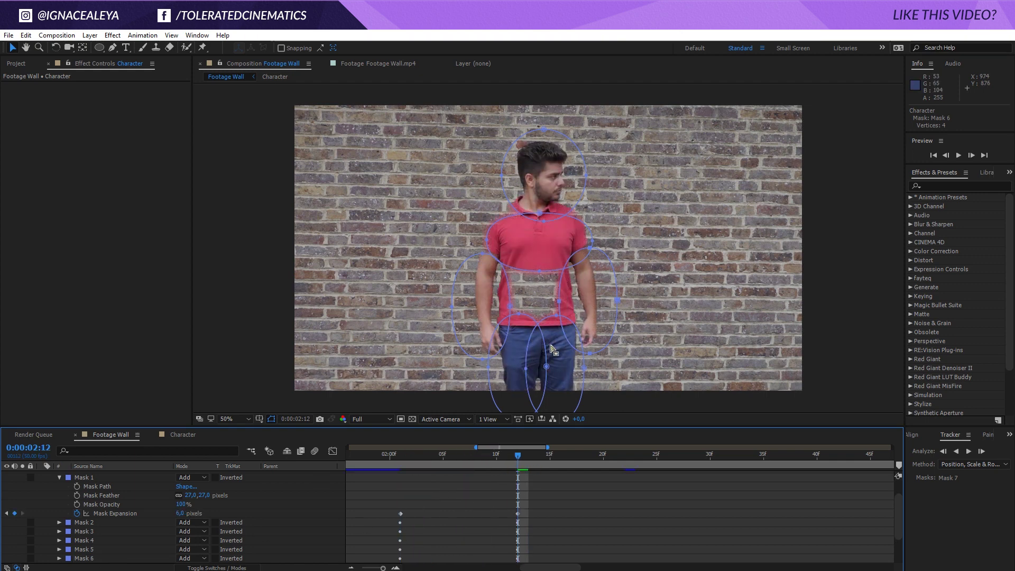
{"action": "left_click_drag", "start_coordinate": [534, 318], "coordinate": [535, 346]}
{"action": "left_click_drag", "start_coordinate": [539, 270], "coordinate": [535, 241]}
{"action": "left_click_drag", "start_coordinate": [558, 301], "coordinate": [561, 239]}
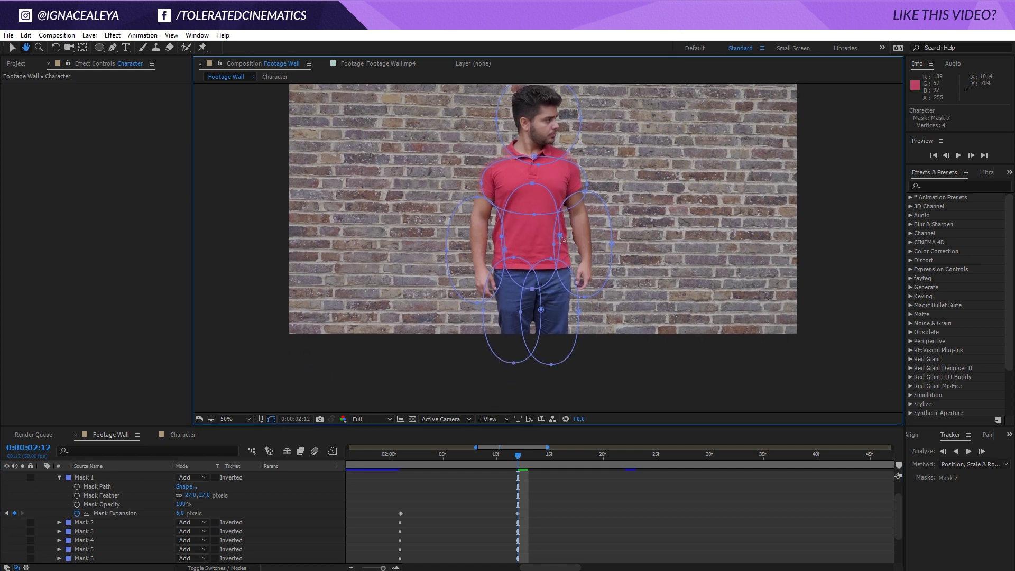
{"action": "double_click", "coordinate": [558, 217]}
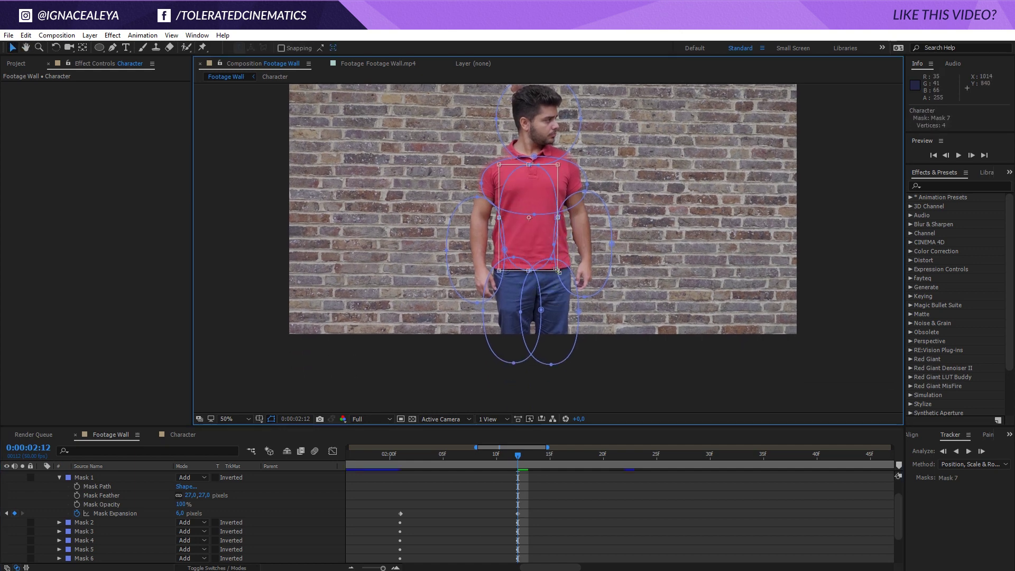
{"action": "left_click_drag", "start_coordinate": [557, 270], "coordinate": [578, 306]}
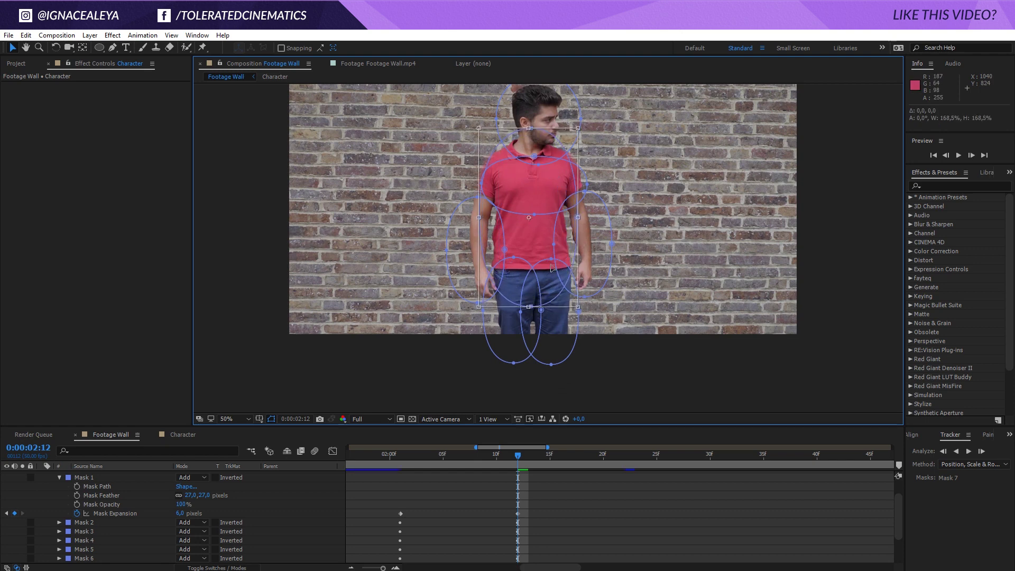
{"action": "left_click_drag", "start_coordinate": [552, 268], "coordinate": [555, 270]}
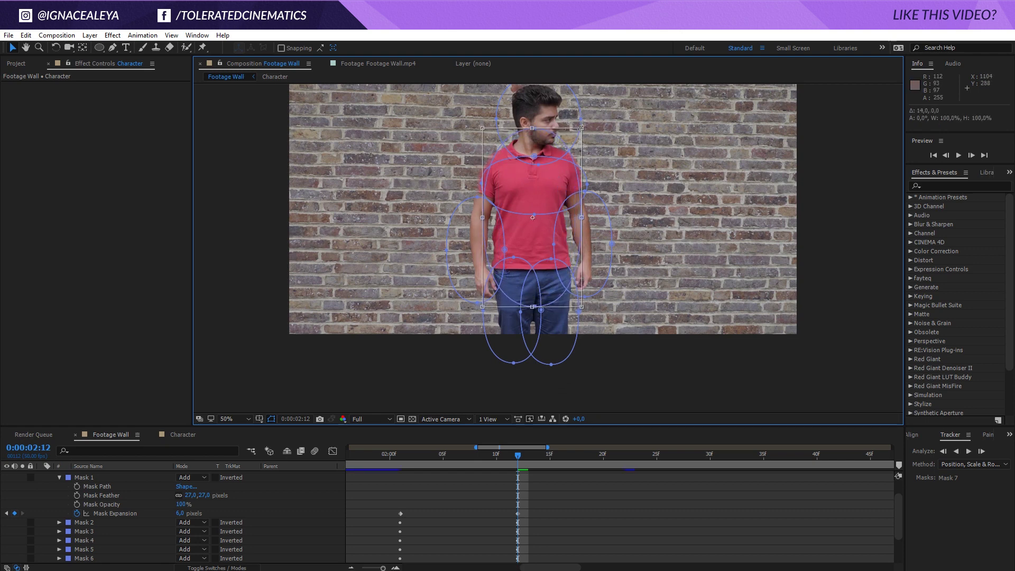
Step: Reveal Mask 7's properties and raise its Mask Expansion to 96
{"action": "left_click", "coordinate": [550, 510]}
{"action": "scroll", "coordinate": [549, 510], "scroll_direction": "down", "scroll_amount": 2}
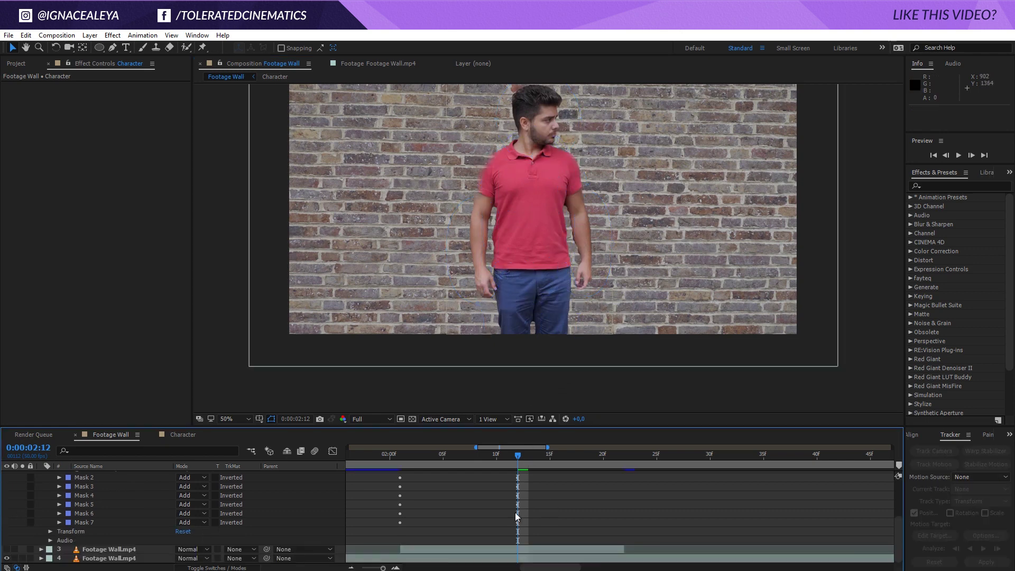
{"action": "left_click", "coordinate": [59, 521]}
{"action": "scroll", "coordinate": [423, 544], "scroll_direction": "down", "scroll_amount": 1}
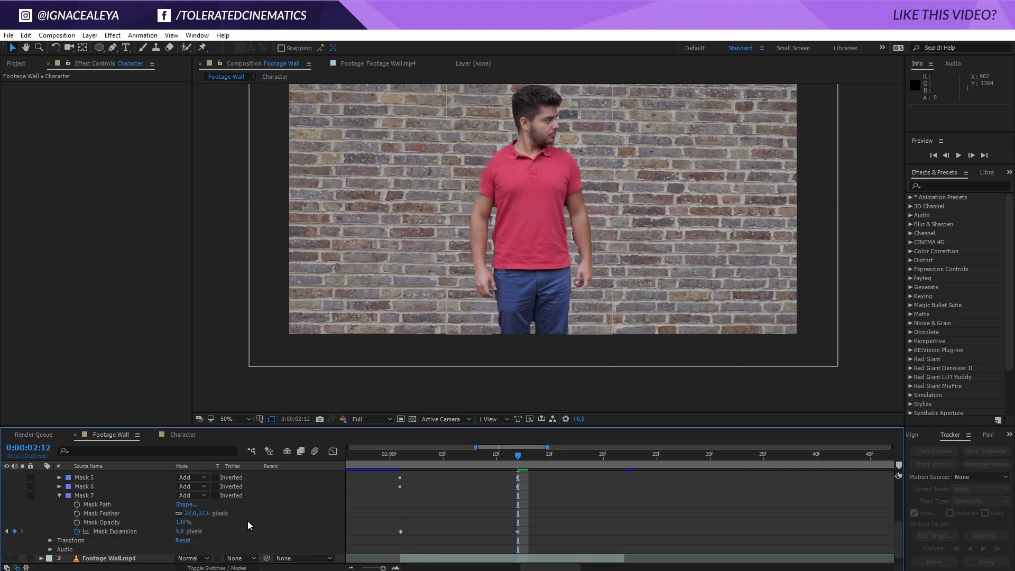
{"action": "left_click", "coordinate": [91, 493]}
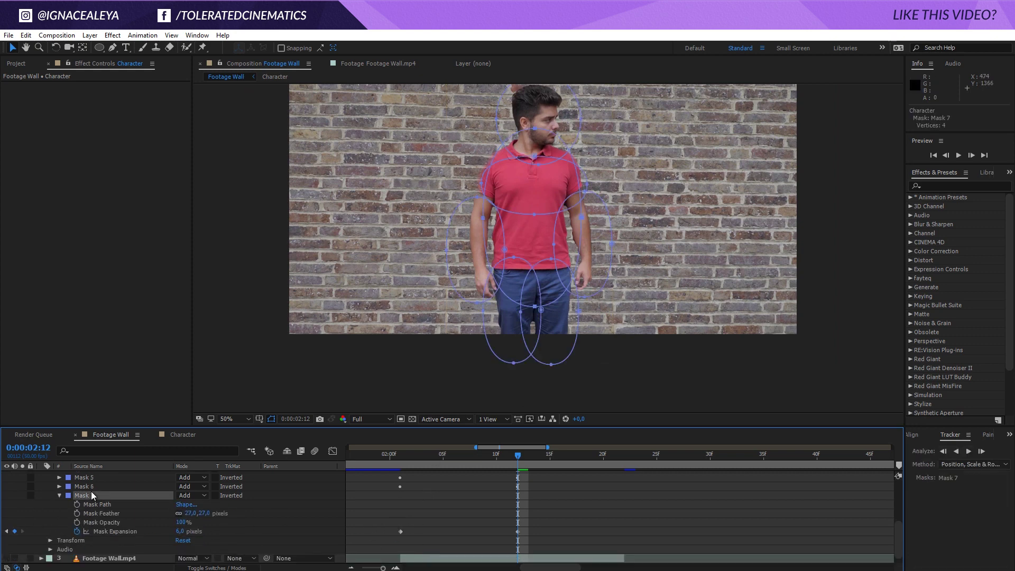
{"action": "double_click", "coordinate": [535, 130]}
{"action": "key", "text": "ctrl+z"}
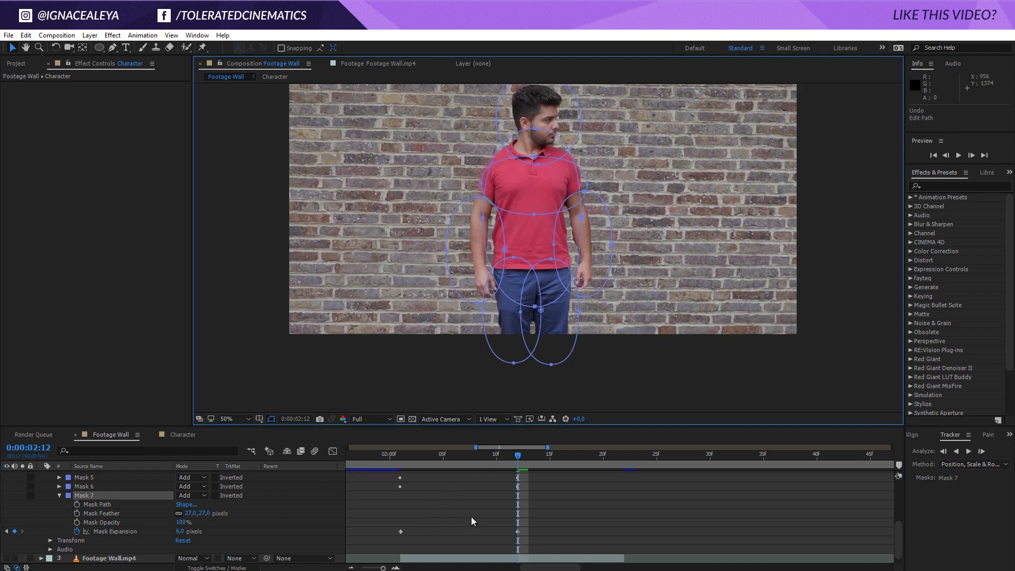
{"action": "left_click", "coordinate": [221, 539]}
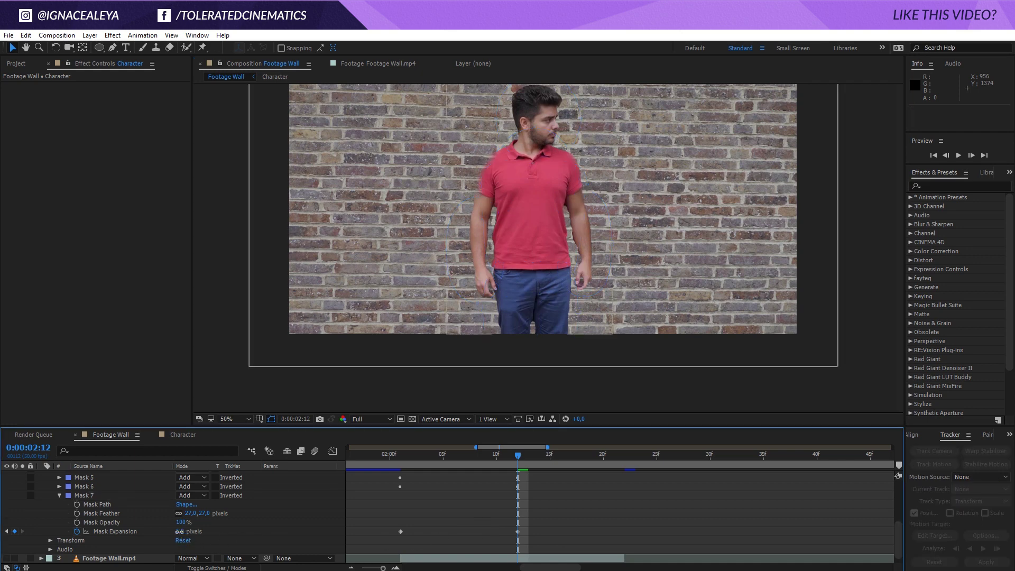
{"action": "left_click_drag", "start_coordinate": [179, 531], "coordinate": [237, 534]}
{"action": "left_click", "coordinate": [85, 496]}
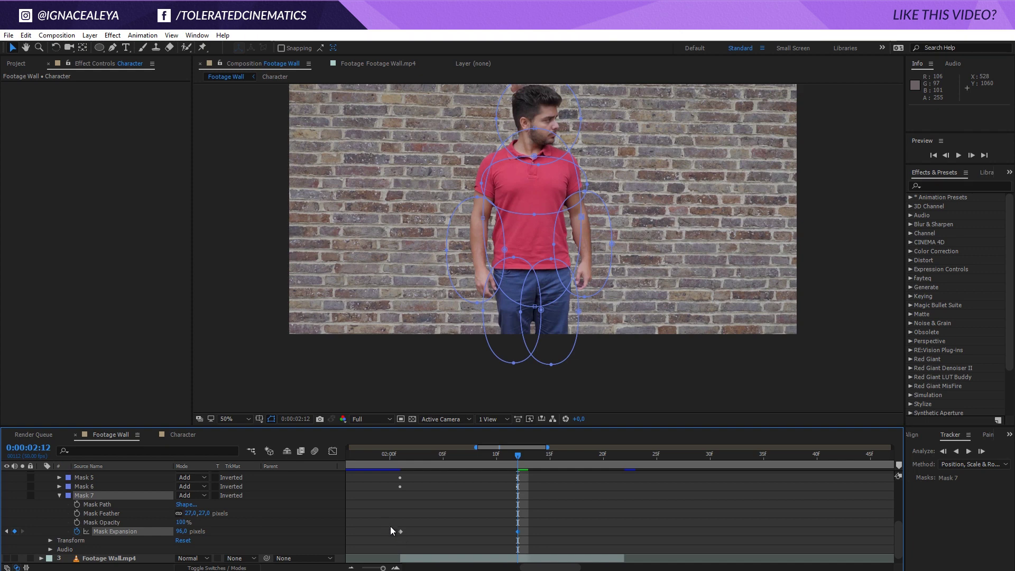
Step: Shift both Mask 7 Mask Expansion keyframes a frame later, placing the first at 02:09
{"action": "left_click_drag", "start_coordinate": [390, 524], "coordinate": [562, 532]}
{"action": "left_click_drag", "start_coordinate": [492, 455], "coordinate": [464, 469]}
{"action": "left_click", "coordinate": [449, 531]}
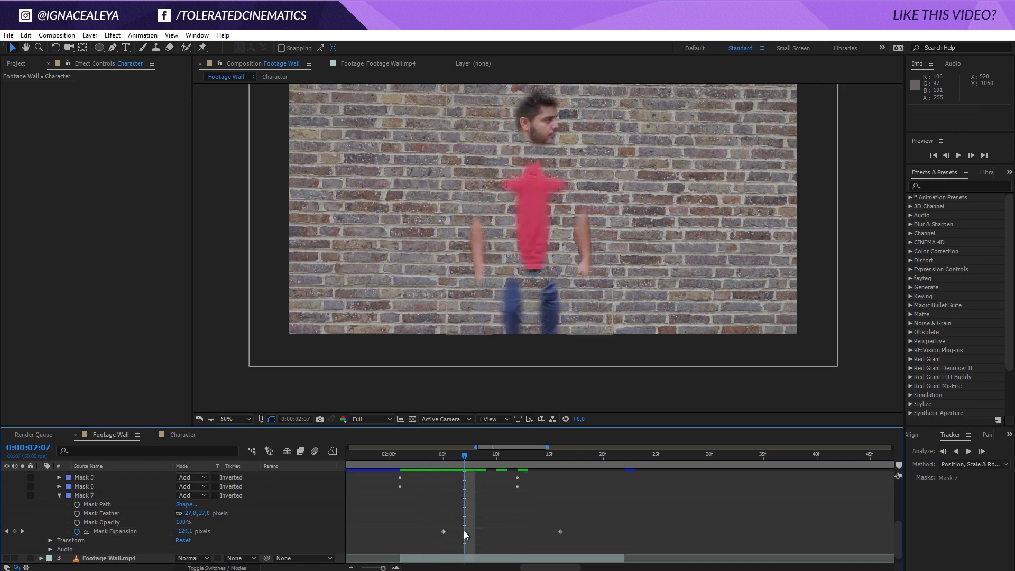
{"action": "left_click_drag", "start_coordinate": [434, 526], "coordinate": [600, 531]}
{"action": "left_click", "coordinate": [487, 502]}
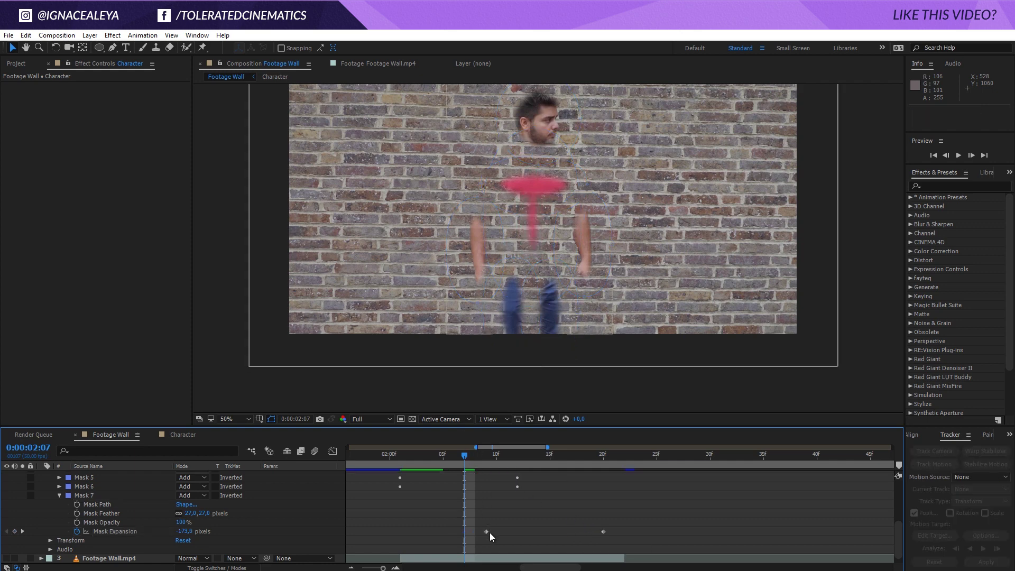
{"action": "left_click_drag", "start_coordinate": [486, 531], "coordinate": [472, 531]}
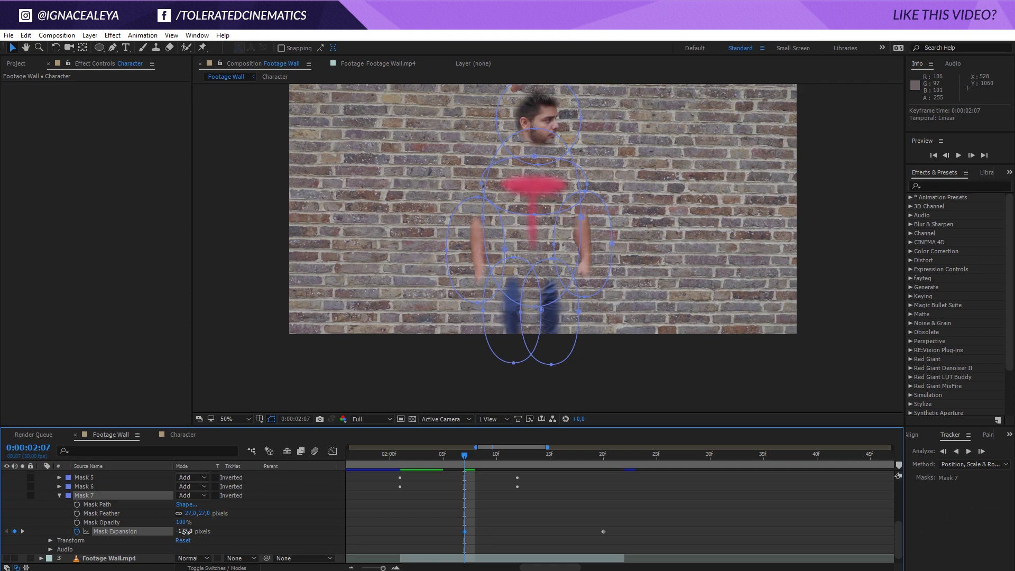
{"action": "left_click", "coordinate": [445, 505]}
{"action": "left_click_drag", "start_coordinate": [461, 455], "coordinate": [745, 516]}
{"action": "key", "text": "comma"}
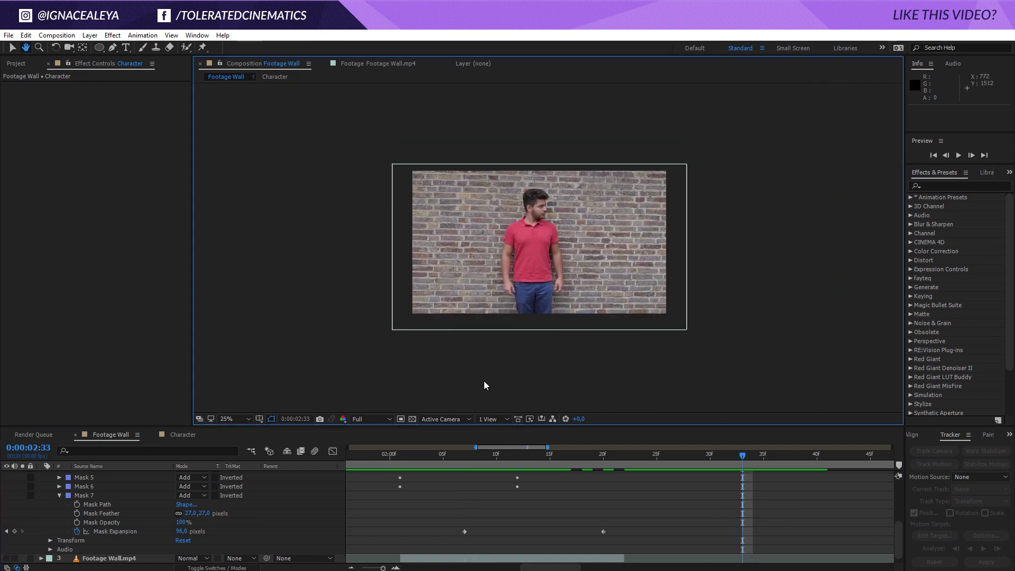
{"action": "left_click", "coordinate": [240, 420]}
{"action": "left_click", "coordinate": [243, 239]}
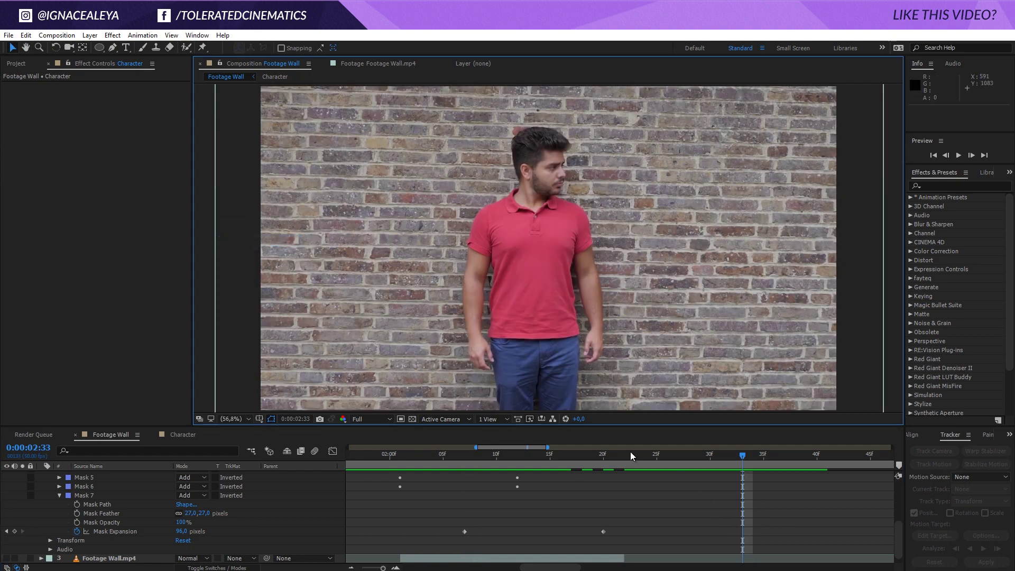
{"action": "left_click_drag", "start_coordinate": [633, 449], "coordinate": [566, 461]}
{"action": "key", "text": "space"}
{"action": "left_click", "coordinate": [364, 568]}
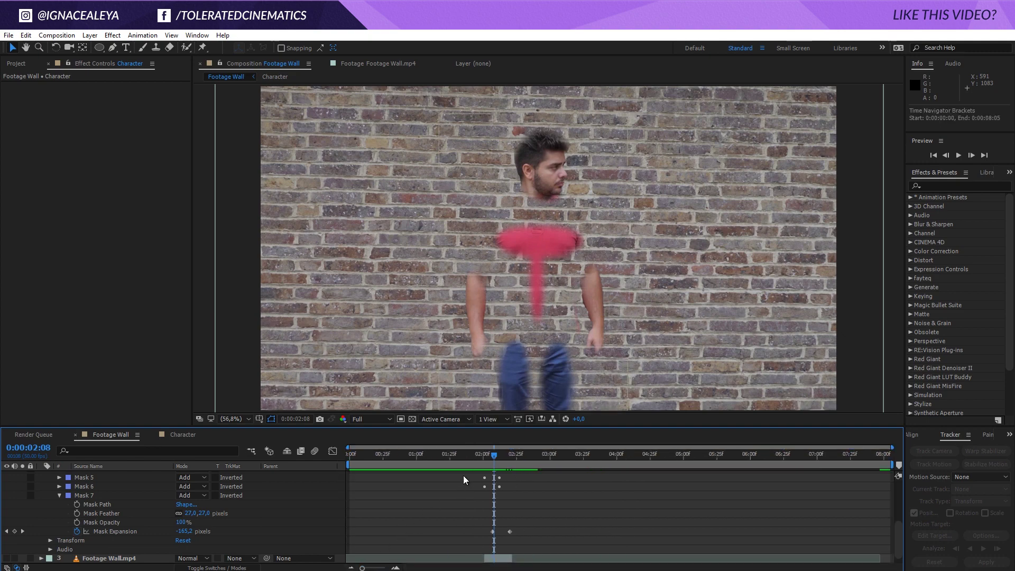
{"action": "scroll", "coordinate": [500, 496], "scroll_direction": "up", "scroll_amount": 4}
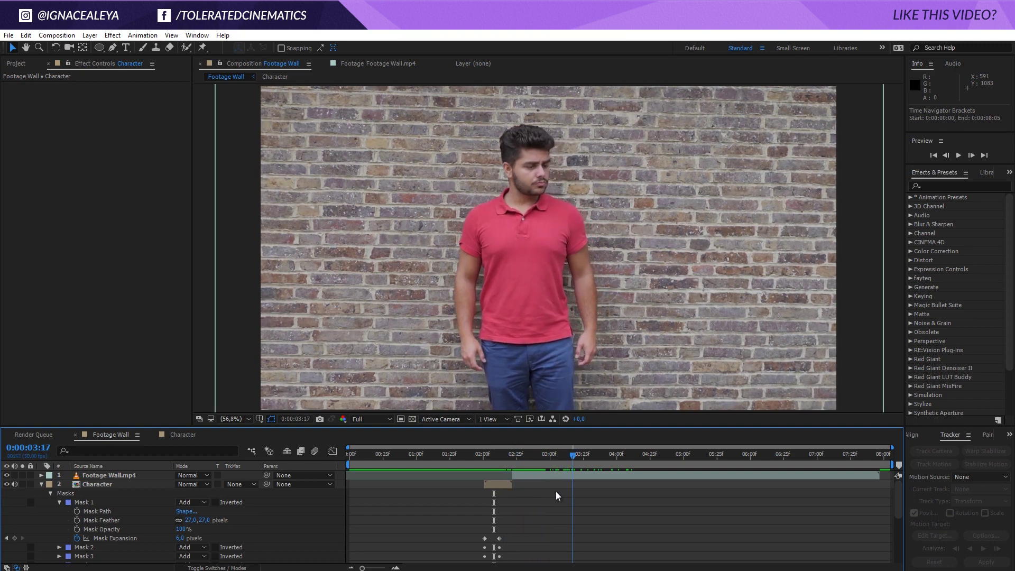
{"action": "key", "text": "space"}
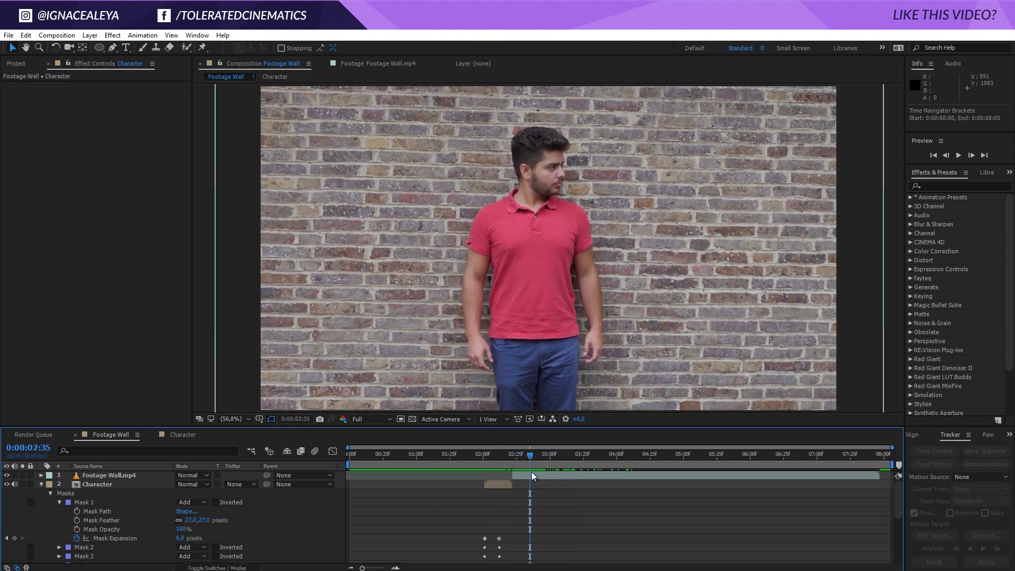
{"action": "left_click_drag", "start_coordinate": [532, 458], "coordinate": [499, 474]}
{"action": "left_click", "coordinate": [498, 484]}
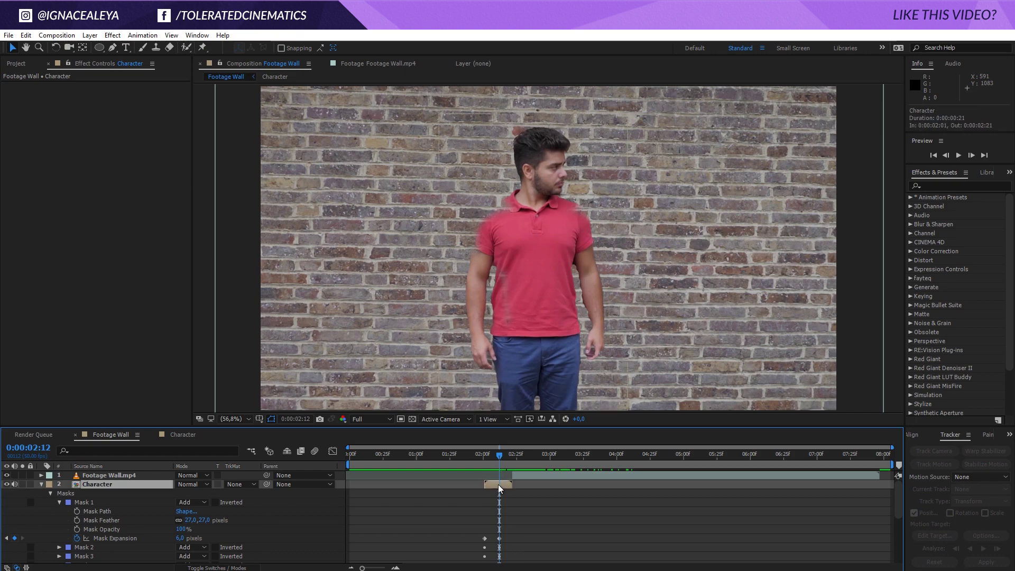
{"action": "left_click", "coordinate": [516, 460]}
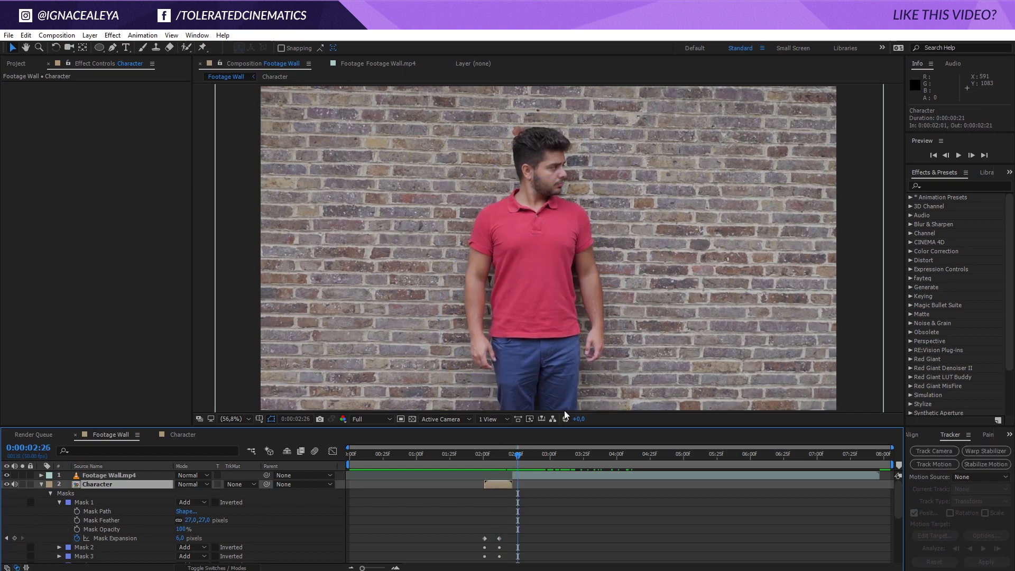
{"action": "left_click_drag", "start_coordinate": [517, 458], "coordinate": [504, 475]}
Step: Keyframe Footage Wall.mp4 opacity at 0% on 02:15 and 100% on 02:18, then preview the fade
{"action": "left_click", "coordinate": [512, 476]}
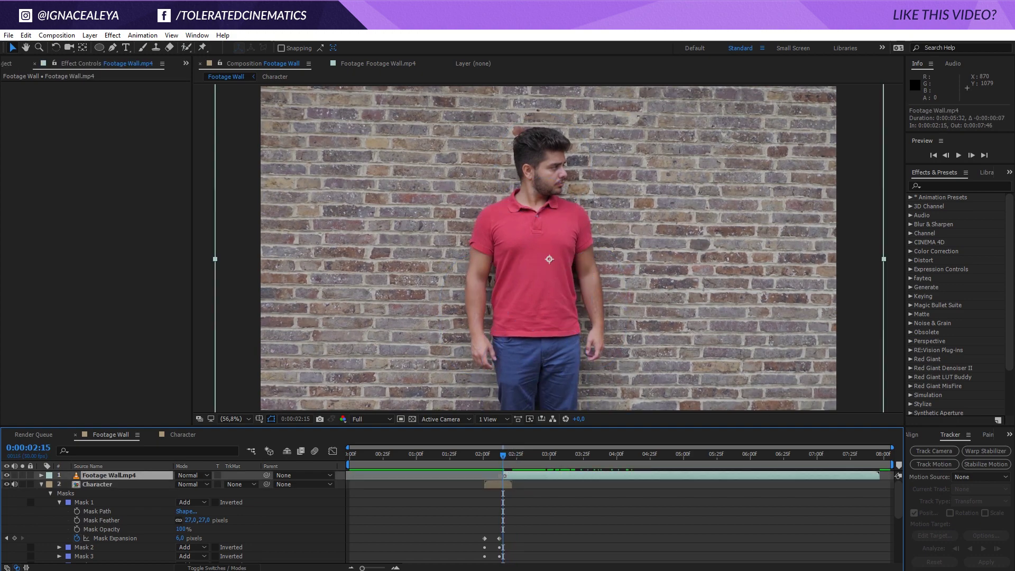
{"action": "type", "text": "t"}
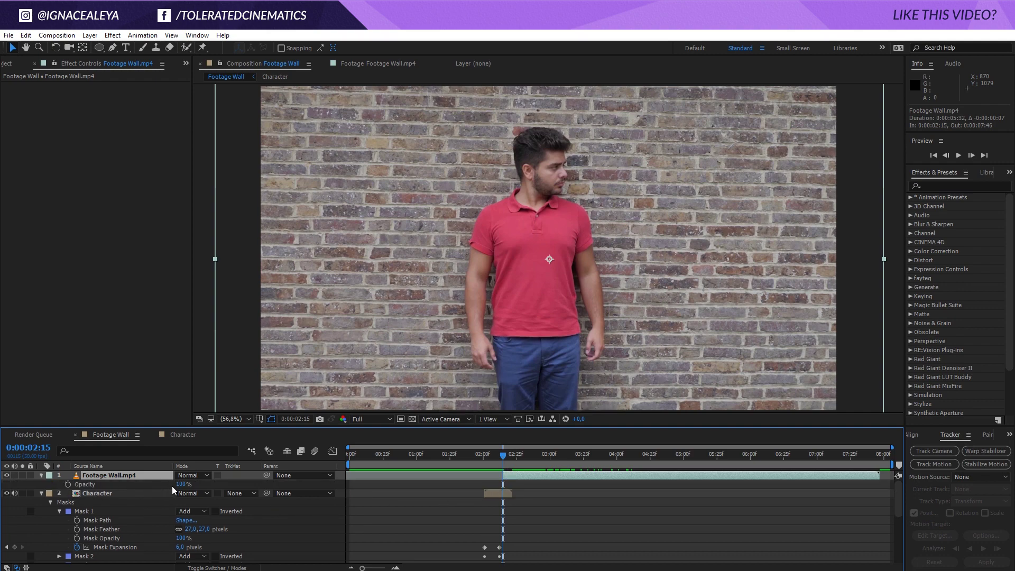
{"action": "type", "text": "0"}
{"action": "key", "text": "Return"}
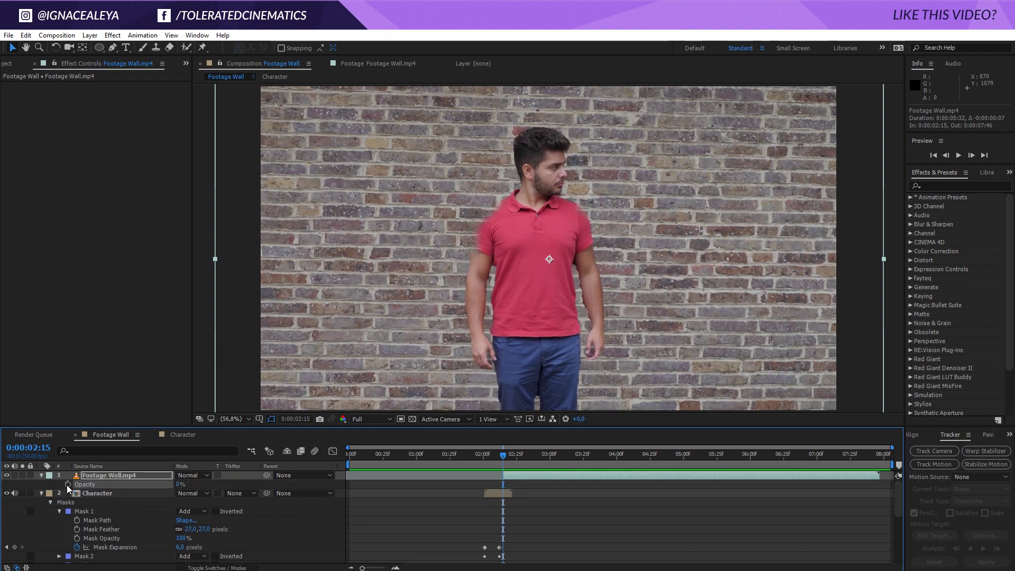
{"action": "left_click_drag", "start_coordinate": [502, 456], "coordinate": [507, 455]}
{"action": "left_click", "coordinate": [180, 484]}
{"action": "type", "text": "100"}
{"action": "key", "text": "Return"}
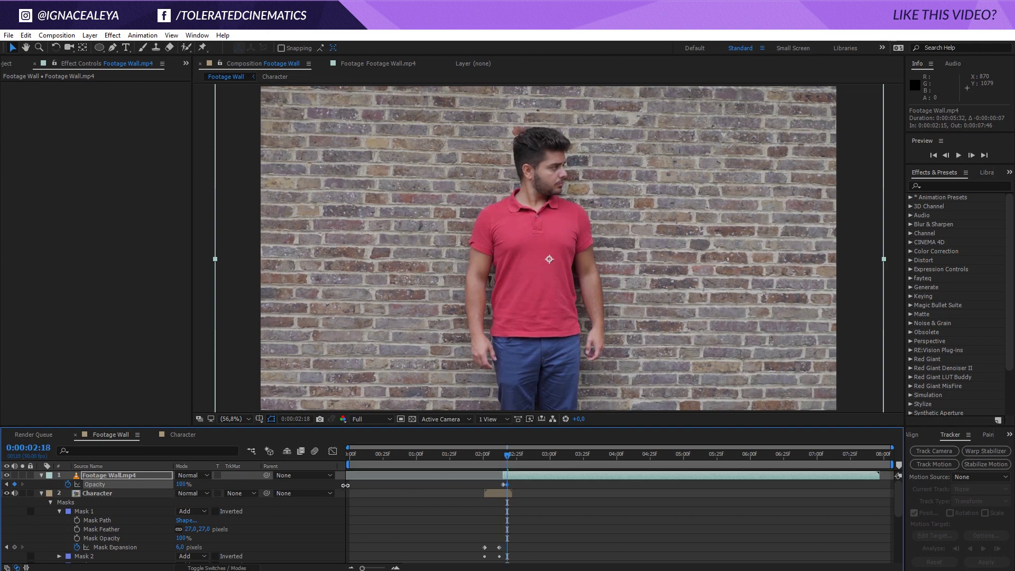
{"action": "mouse_move", "coordinate": [499, 456]}
{"action": "left_mouse_down"}
{"action": "mouse_move", "coordinate": [521, 461]}
{"action": "mouse_move", "coordinate": [487, 460]}
{"action": "mouse_move", "coordinate": [520, 451]}
{"action": "mouse_move", "coordinate": [487, 458]}
{"action": "mouse_move", "coordinate": [509, 461]}
{"action": "mouse_move", "coordinate": [495, 461]}
{"action": "left_mouse_up"}
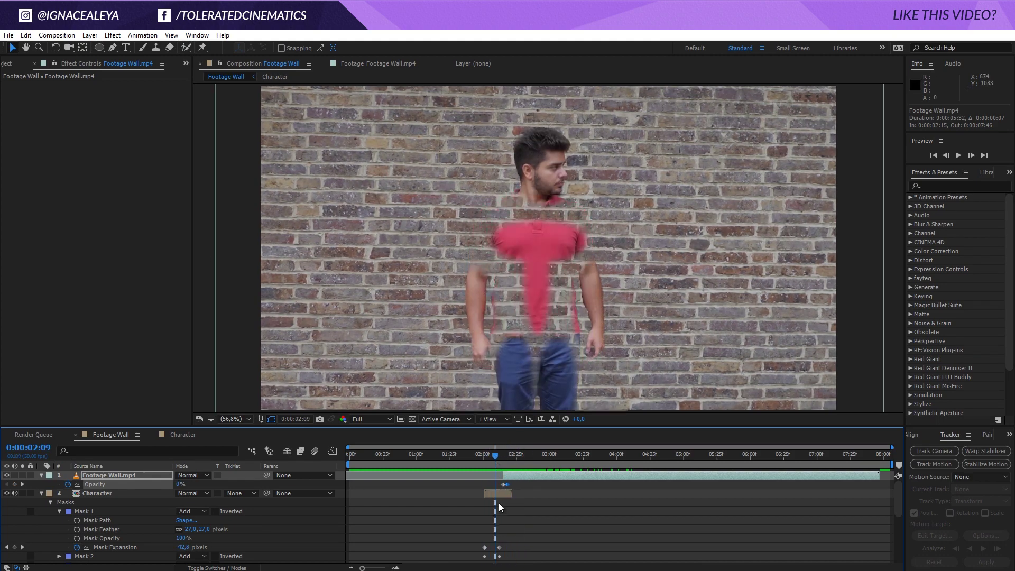
Step: Apply Roughen Edges from the Effects & Presets search to the Character layer
{"action": "left_click", "coordinate": [500, 493]}
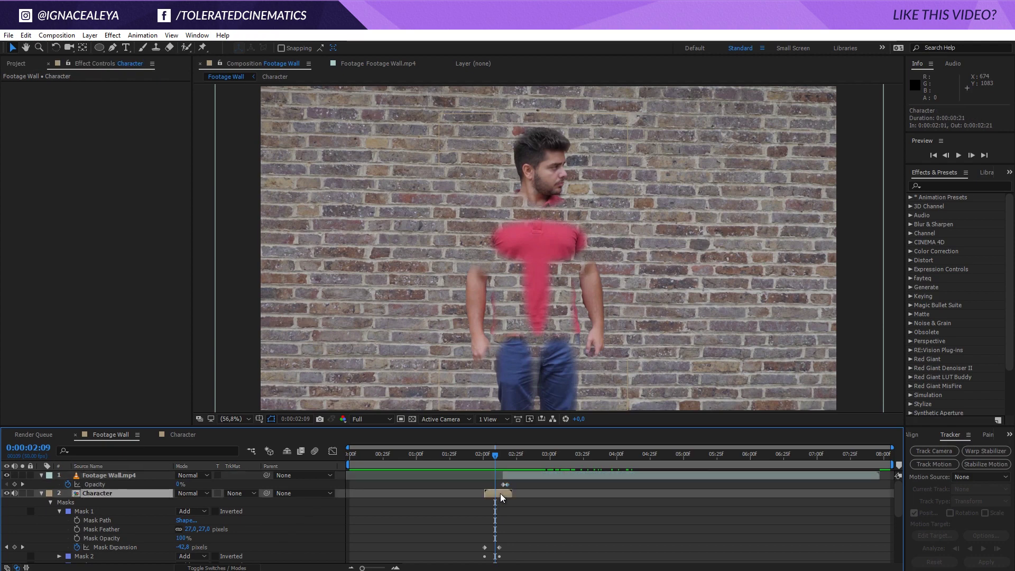
{"action": "left_click", "coordinate": [42, 494]}
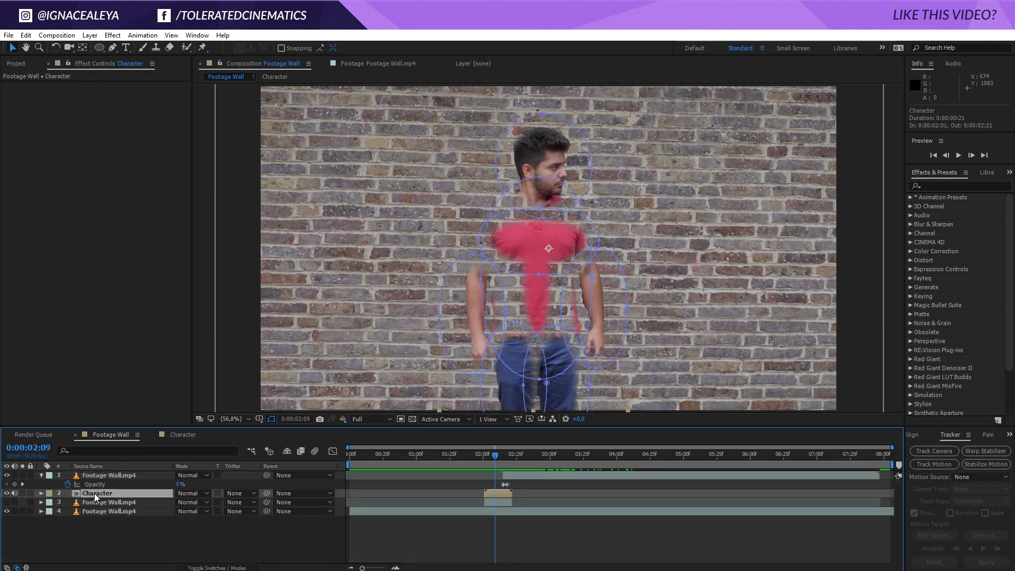
{"action": "left_click", "coordinate": [939, 186]}
{"action": "type", "text": "rough"}
{"action": "left_click_drag", "start_coordinate": [958, 209], "coordinate": [499, 493]}
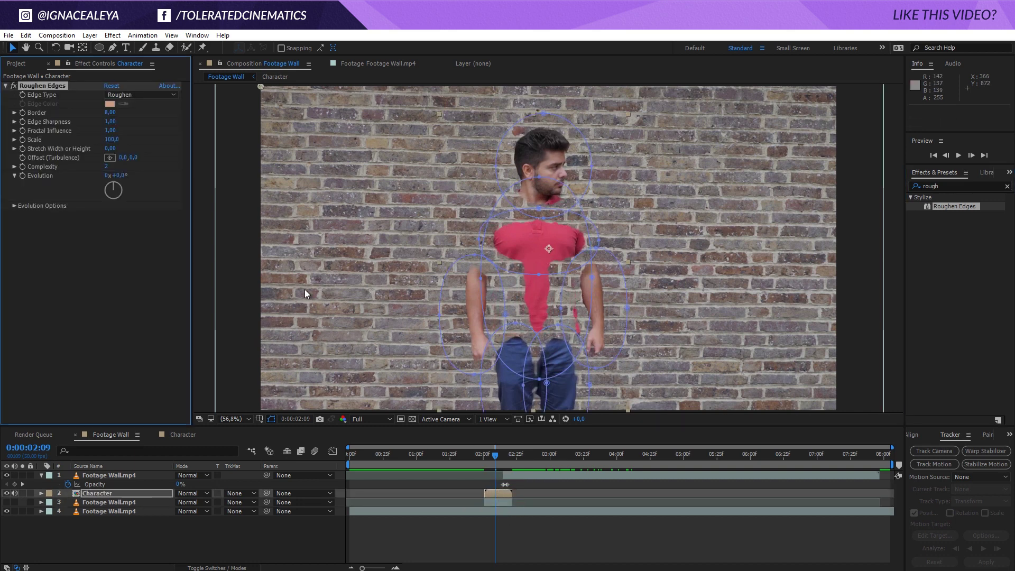
Step: Set Roughen Edges to Border 40, Edge Sharpness 0.50, Scale 108 and Complexity 6
{"action": "left_click_drag", "start_coordinate": [108, 112], "coordinate": [120, 114]}
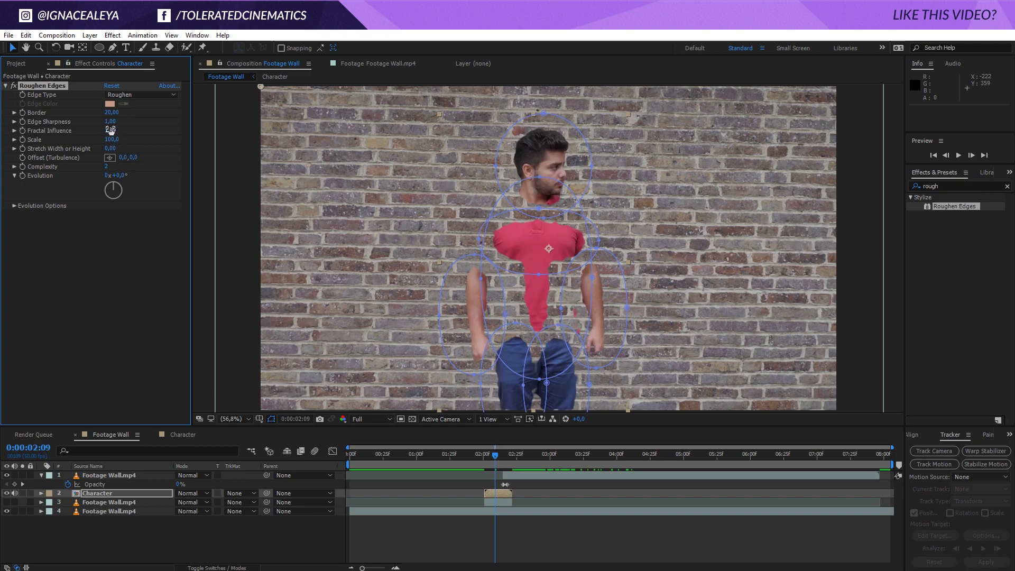
{"action": "type", "text": "0.5"}
{"action": "key", "text": "Return"}
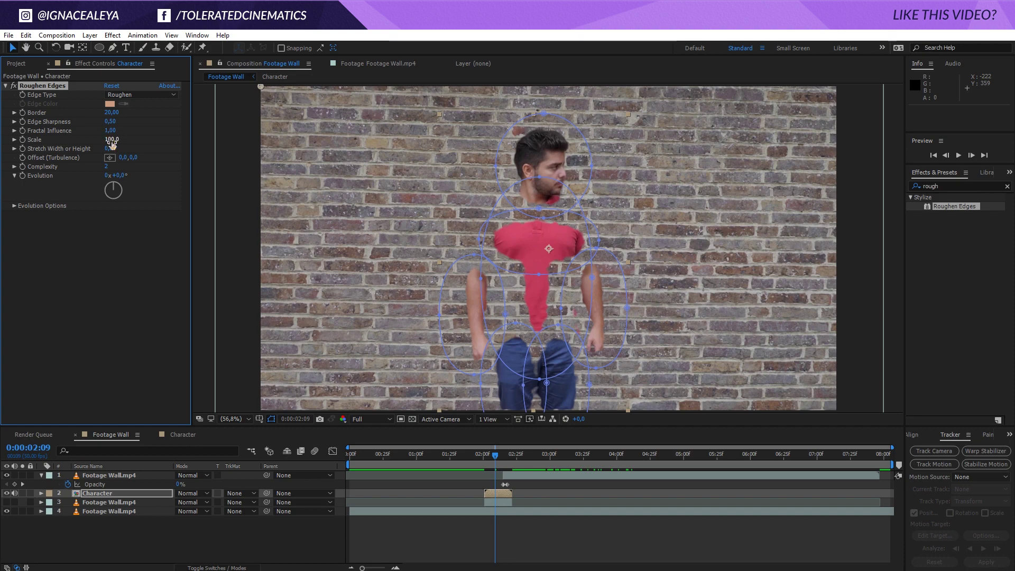
{"action": "left_click", "coordinate": [106, 167]}
{"action": "left_click_drag", "start_coordinate": [111, 141], "coordinate": [119, 146]}
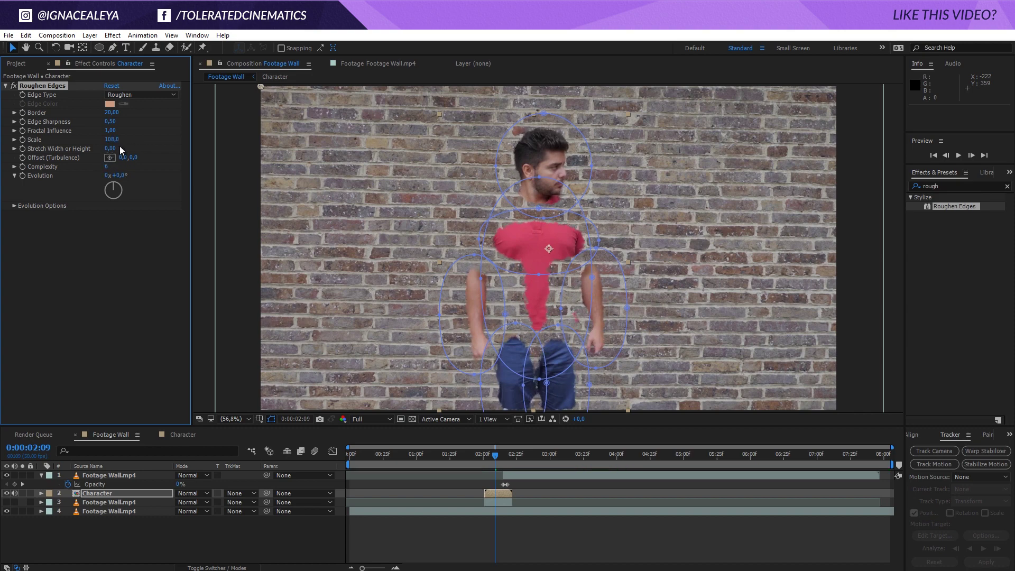
{"action": "left_click", "coordinate": [579, 537]}
{"action": "left_click_drag", "start_coordinate": [106, 118], "coordinate": [115, 114]}
{"action": "left_click", "coordinate": [556, 518]}
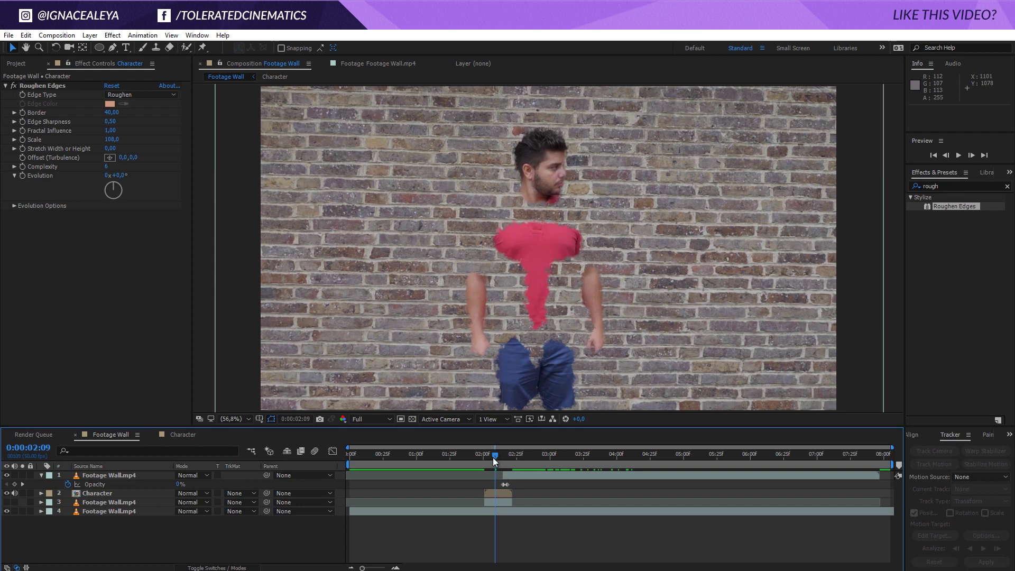
{"action": "mouse_move", "coordinate": [492, 457]}
{"action": "left_mouse_down"}
{"action": "mouse_move", "coordinate": [484, 455]}
{"action": "mouse_move", "coordinate": [495, 456]}
{"action": "left_mouse_up"}
{"action": "mouse_move", "coordinate": [495, 463]}
{"action": "left_mouse_down"}
{"action": "mouse_move", "coordinate": [485, 460]}
{"action": "mouse_move", "coordinate": [531, 477]}
{"action": "mouse_move", "coordinate": [496, 481]}
{"action": "left_mouse_up"}
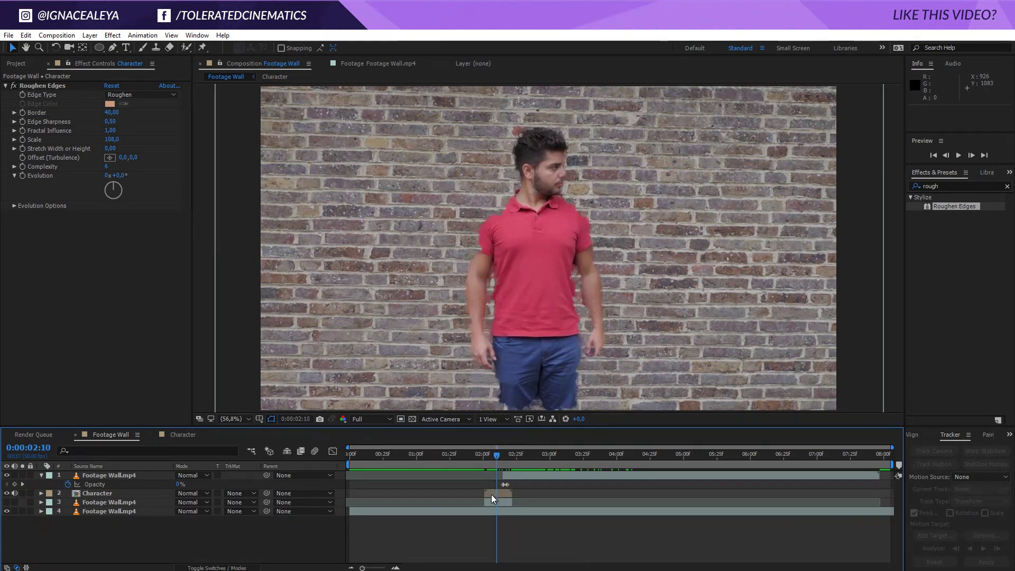
{"action": "left_click", "coordinate": [491, 494]}
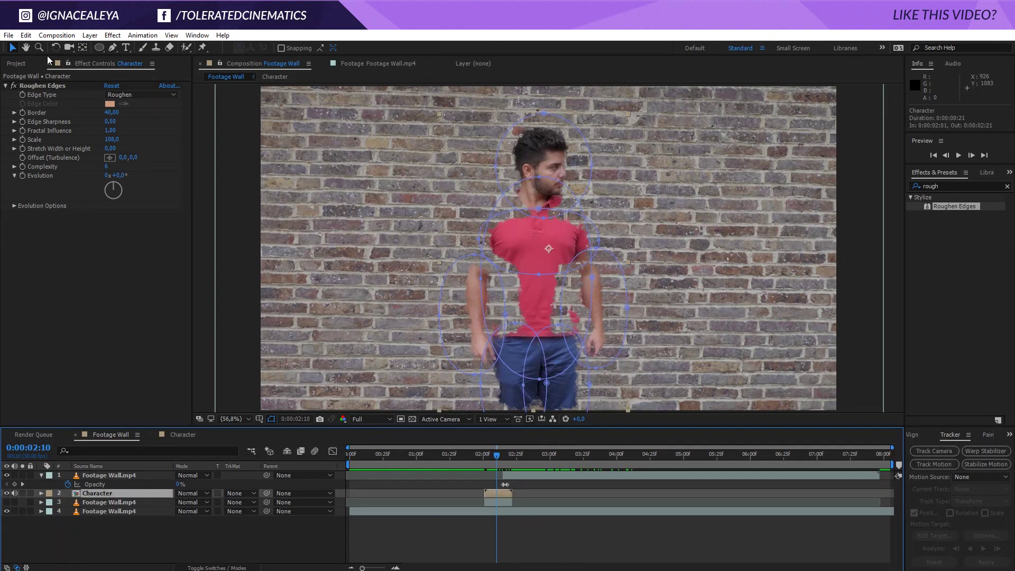
Step: Duplicate the Character layer and pre-compose it as 'Character Scale'
{"action": "left_click", "coordinate": [26, 35]}
{"action": "left_click", "coordinate": [36, 171]}
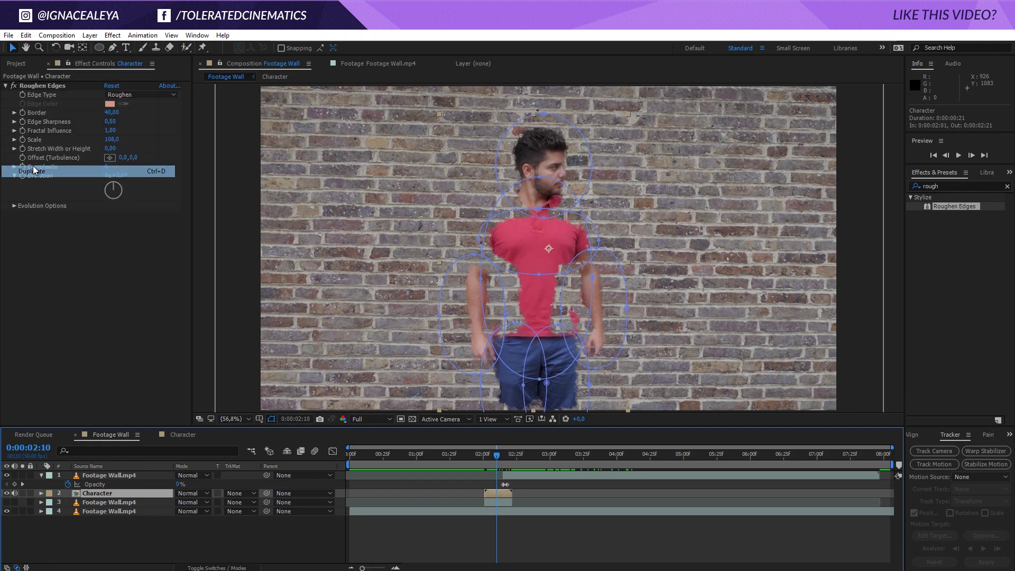
{"action": "left_click", "coordinate": [89, 36]}
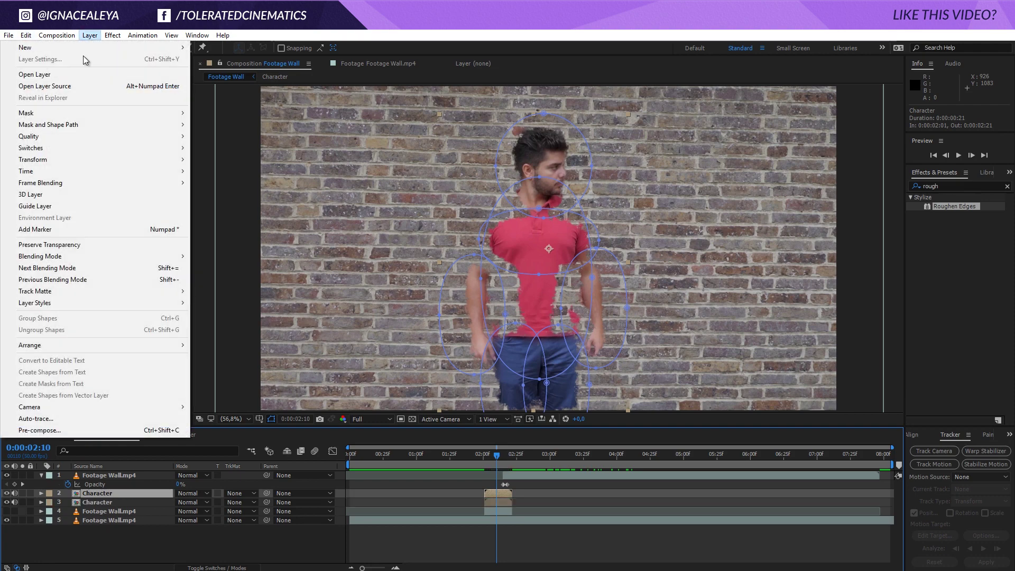
{"action": "left_click", "coordinate": [47, 432]}
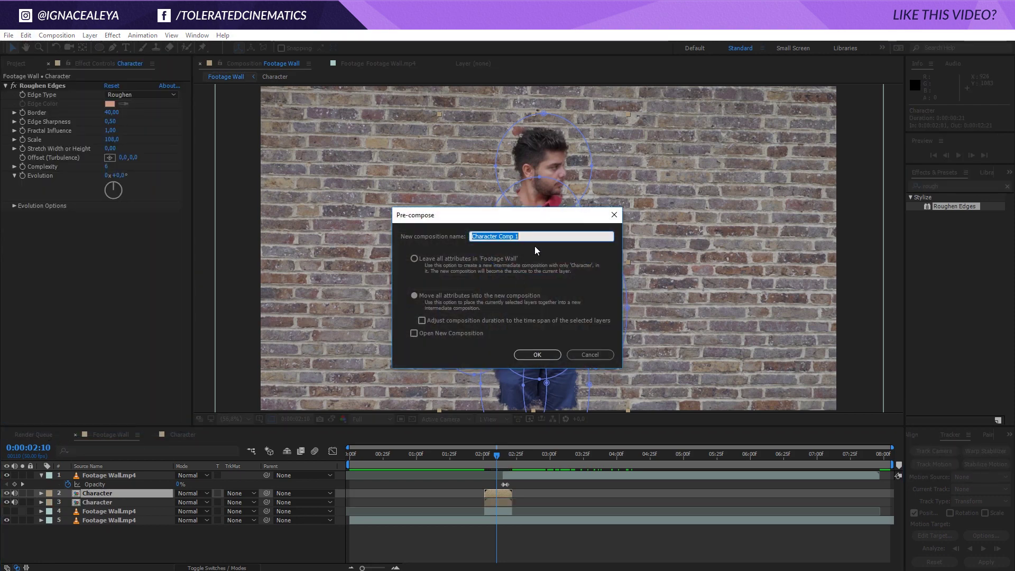
{"action": "type", "text": "Charact"}
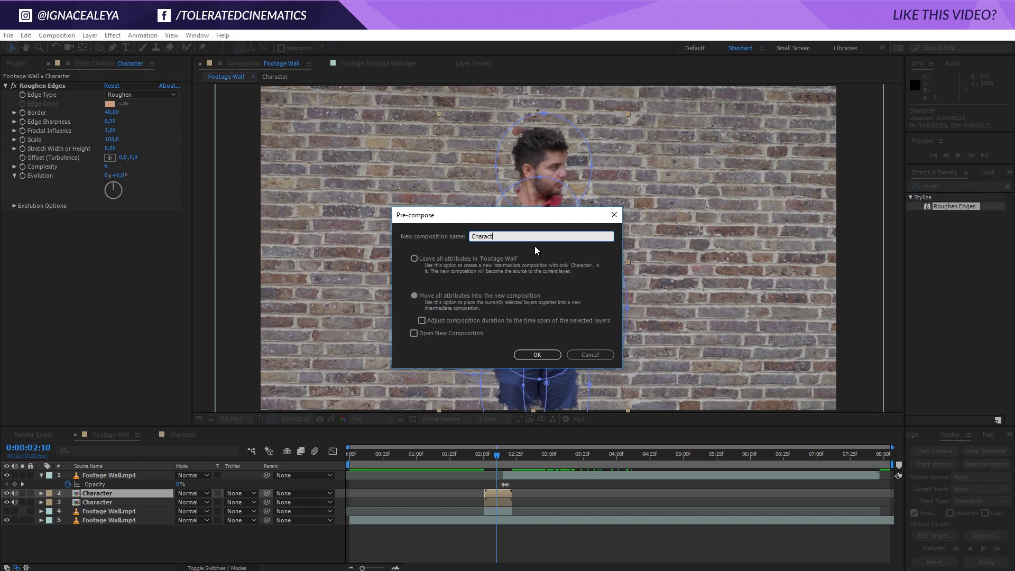
{"action": "type", "text": "er Scale"}
{"action": "key", "text": "Return"}
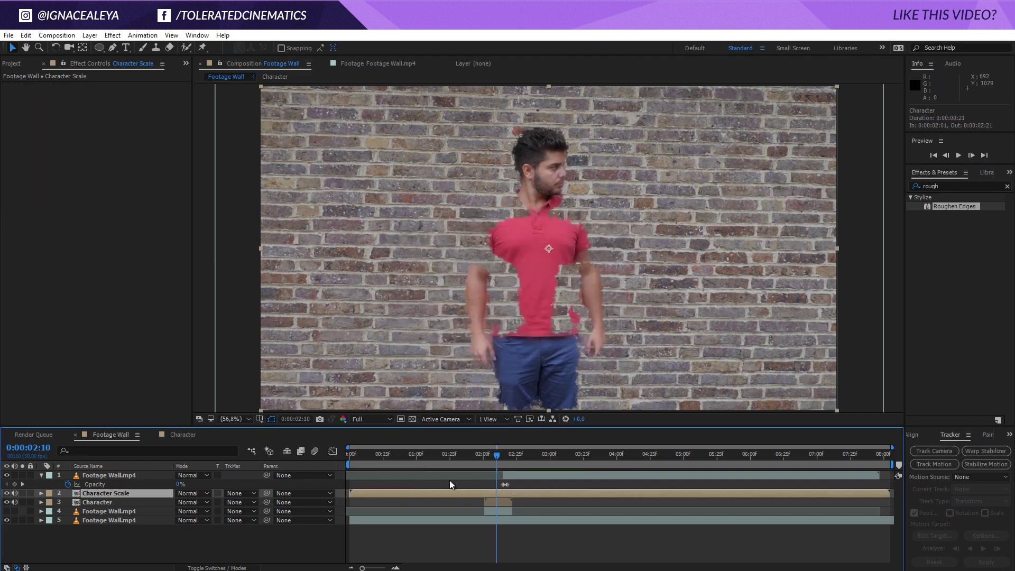
Step: Inside the Character Scale precomp, scale the Character layer to 108%
{"action": "double_click", "coordinate": [511, 492]}
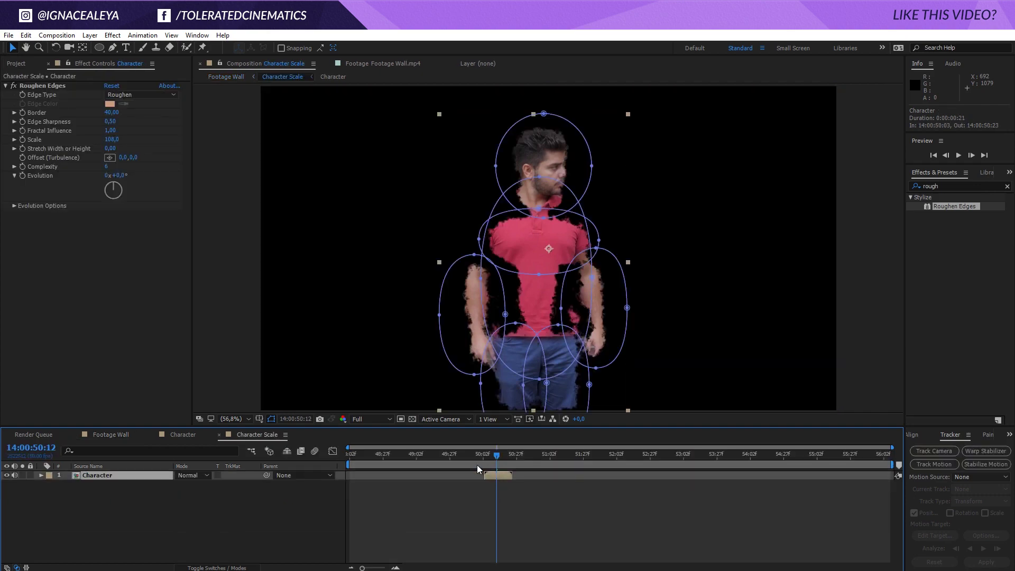
{"action": "key", "text": "s"}
{"action": "left_click", "coordinate": [211, 483]}
{"action": "type", "text": "104"}
{"action": "key", "text": "Tab"}
{"action": "type", "text": "108"}
{"action": "left_click", "coordinate": [214, 518]}
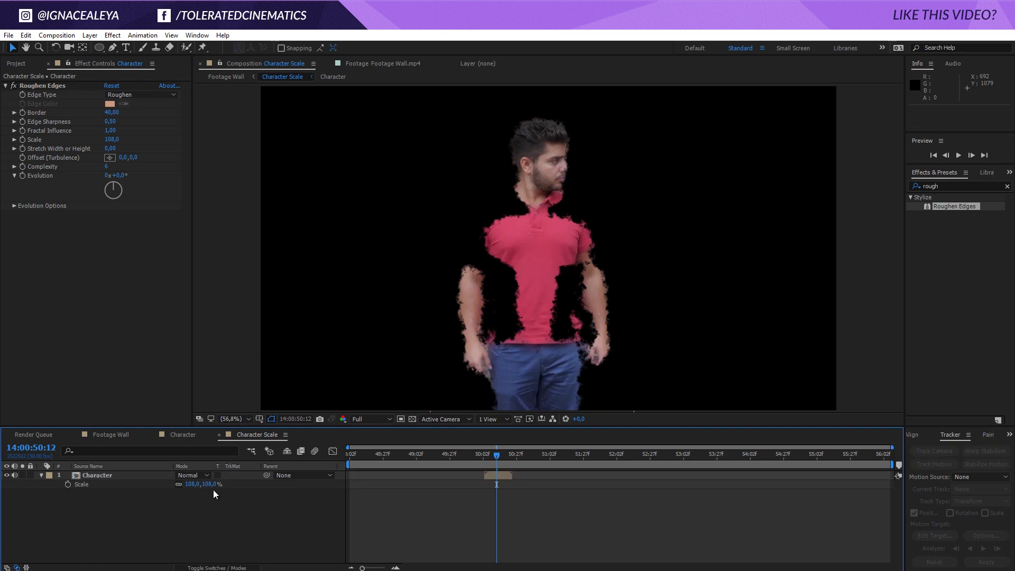
Step: In Footage Wall at 0:00:02:14, toggle the Character Scale layer off and back on to compare
{"action": "left_click", "coordinate": [112, 438]}
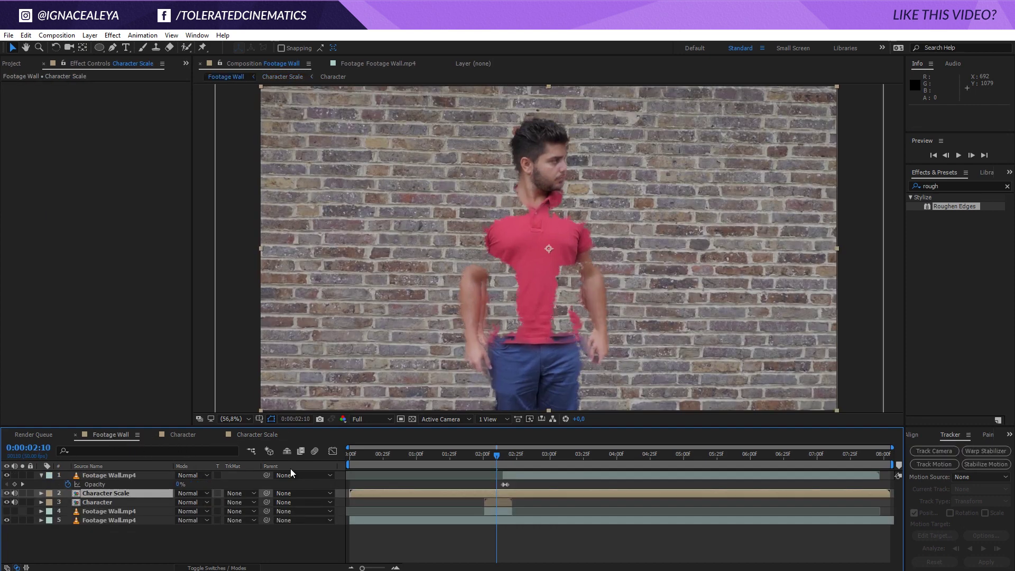
{"action": "left_click_drag", "start_coordinate": [492, 455], "coordinate": [498, 455]}
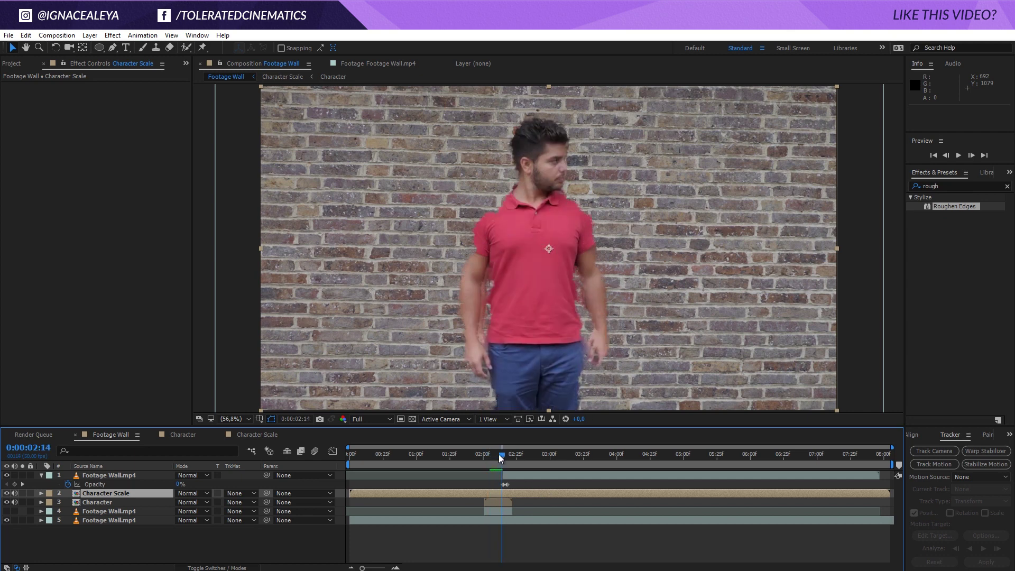
{"action": "left_click", "coordinate": [7, 493]}
{"action": "left_click", "coordinate": [7, 494]}
{"action": "left_click", "coordinate": [7, 493]}
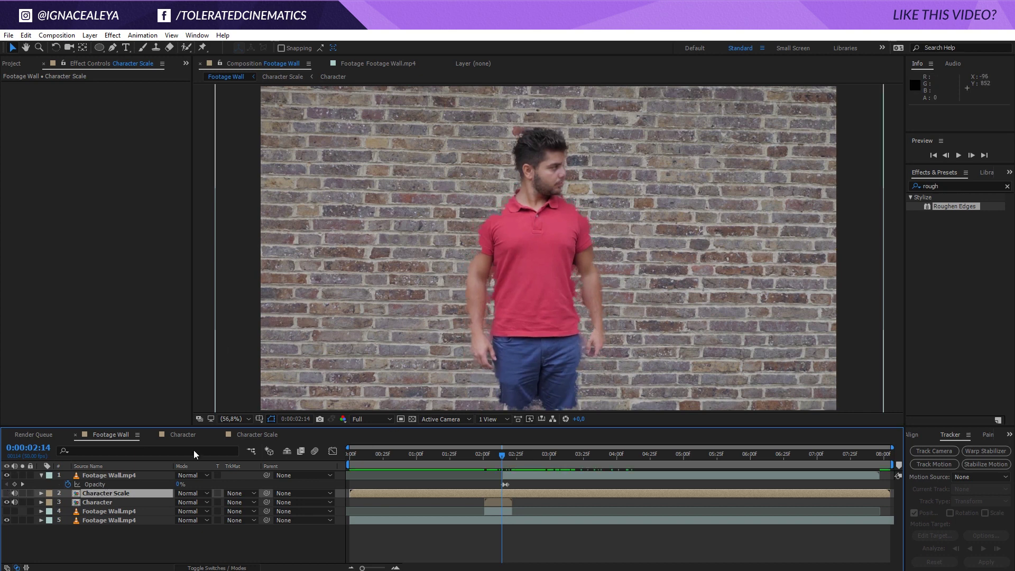
Step: Create Adjustment Layer 1 and place it below the Character layer
{"action": "right_click", "coordinate": [132, 542]}
{"action": "mouse_move", "coordinate": [176, 426]}
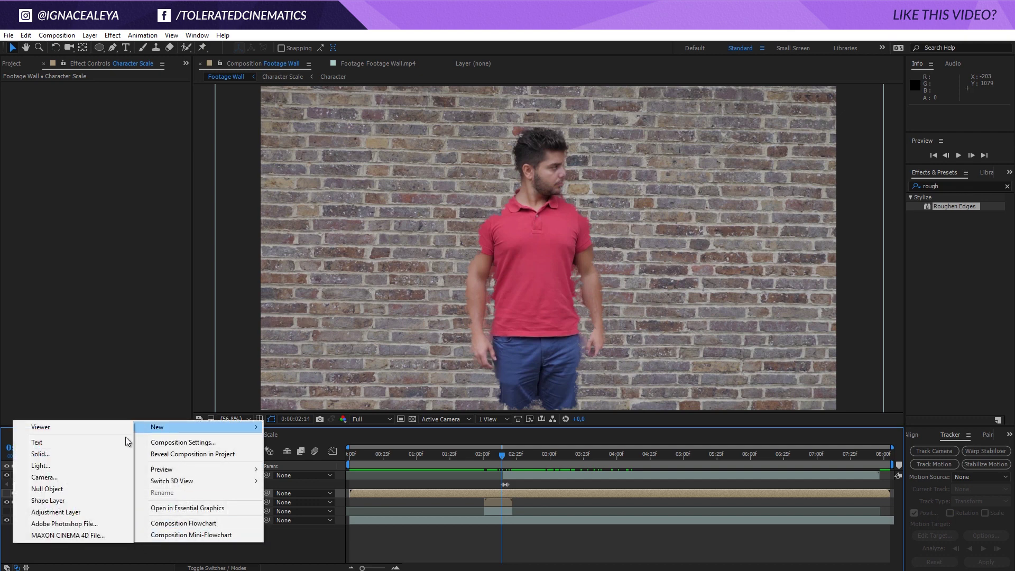
{"action": "left_click", "coordinate": [52, 510]}
{"action": "left_click_drag", "start_coordinate": [101, 496], "coordinate": [106, 512]}
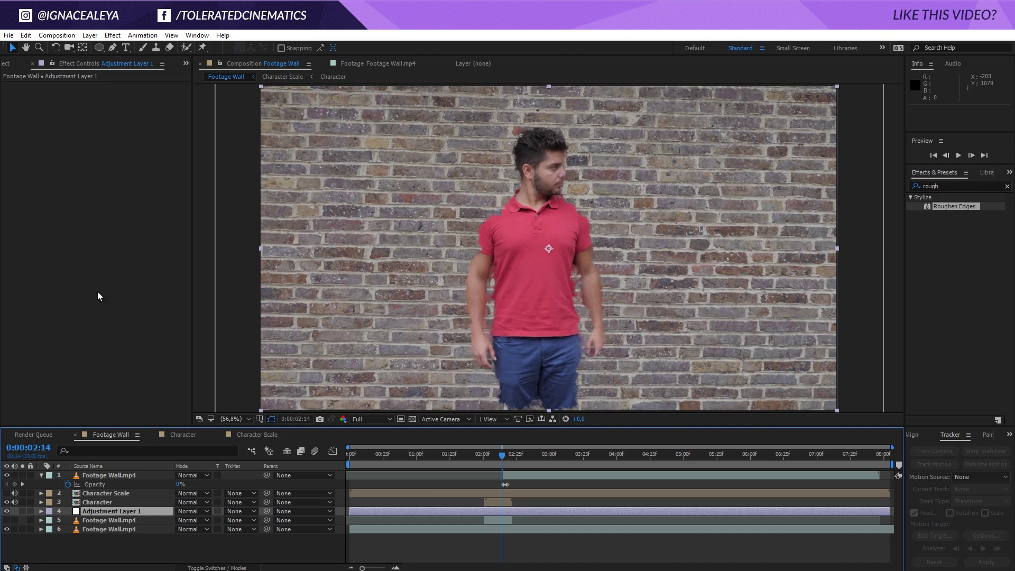
Step: Apply Displacement Map using Character Scale as the map, with maximum horizontal displacement 100
{"action": "left_click", "coordinate": [114, 36]}
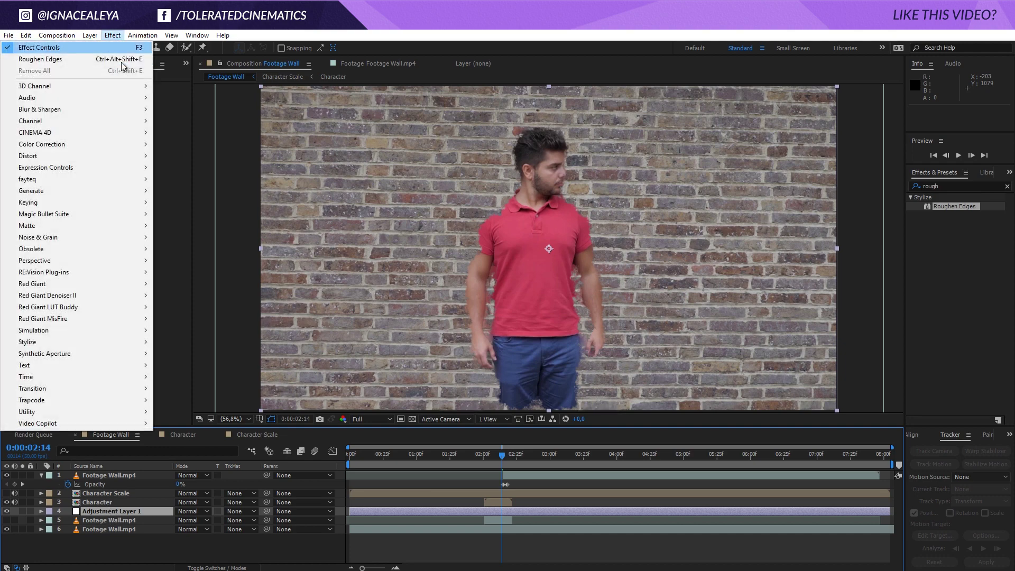
{"action": "mouse_move", "coordinate": [49, 157]}
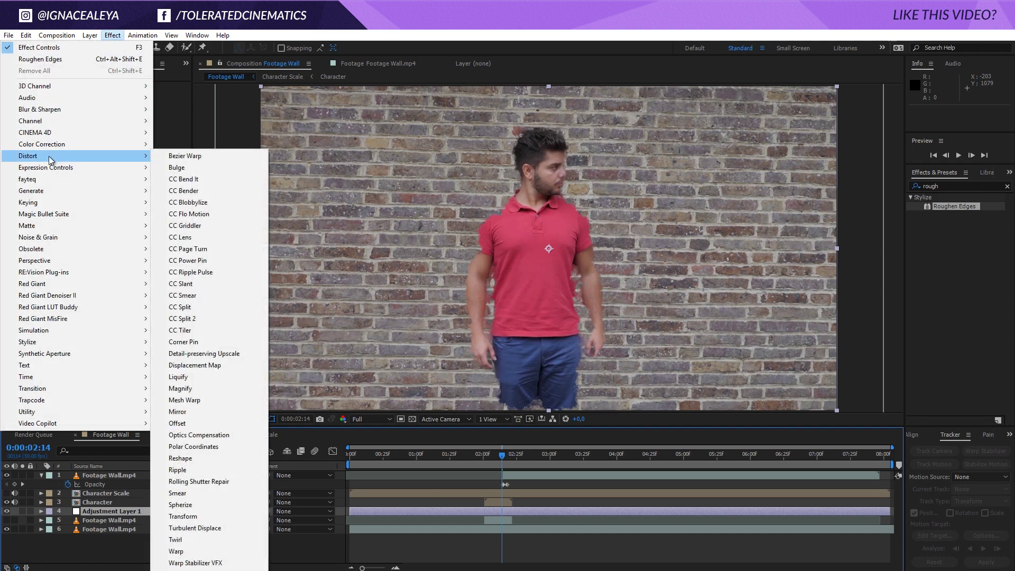
{"action": "left_click", "coordinate": [214, 365]}
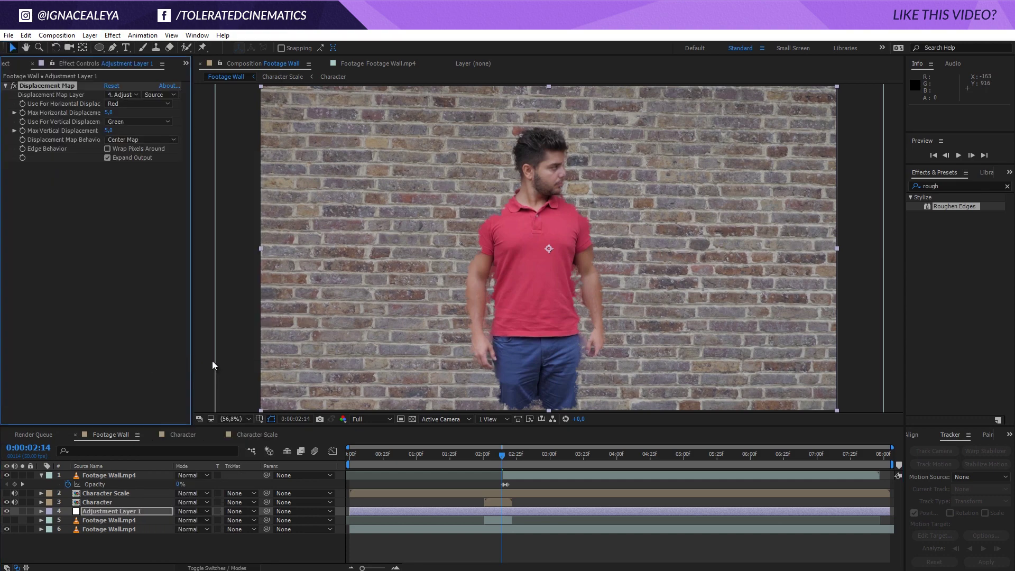
{"action": "left_click", "coordinate": [127, 95]}
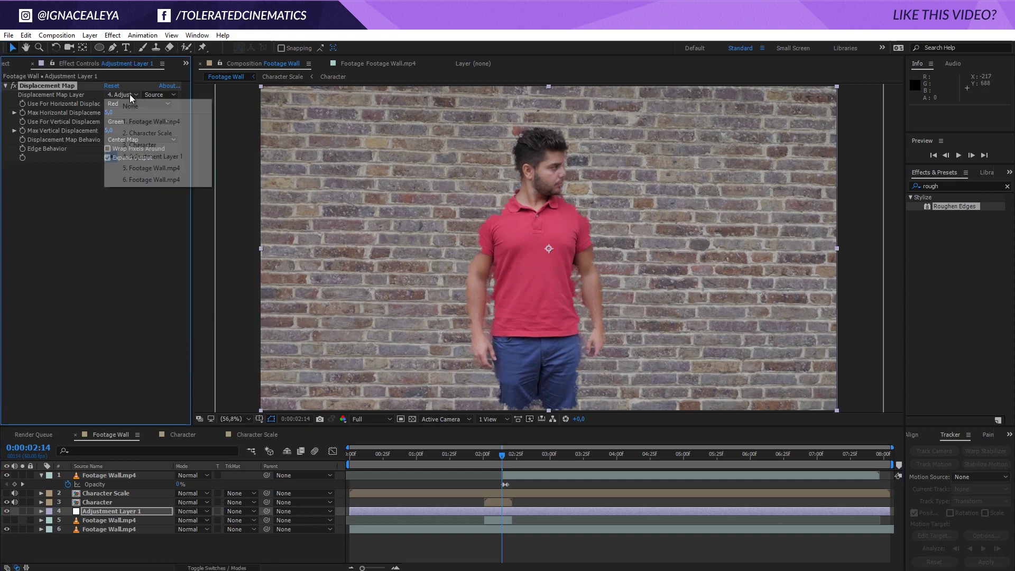
{"action": "left_click", "coordinate": [148, 134]}
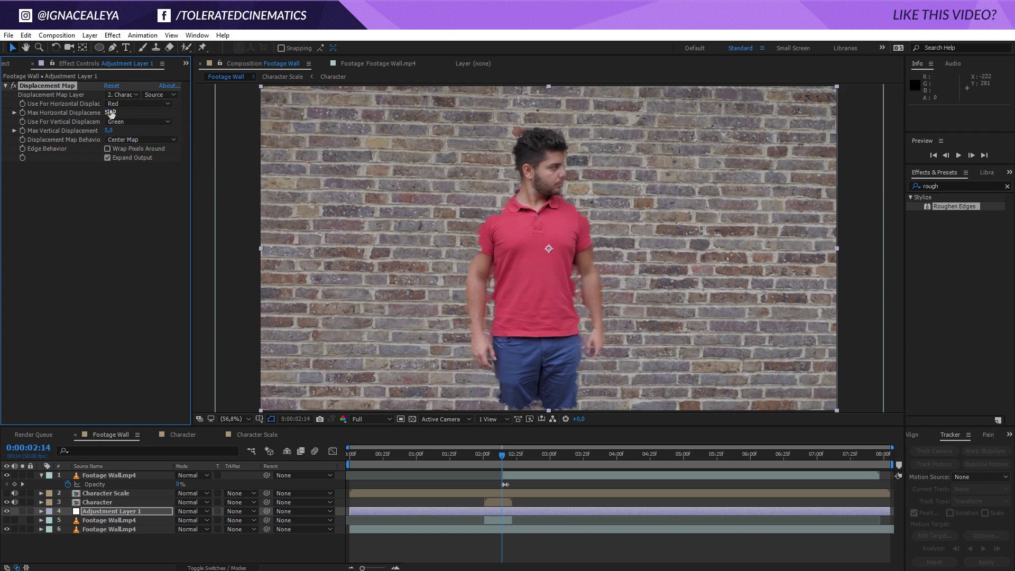
{"action": "type", "text": "100"}
{"action": "key", "text": "Return"}
{"action": "key", "text": "Return"}
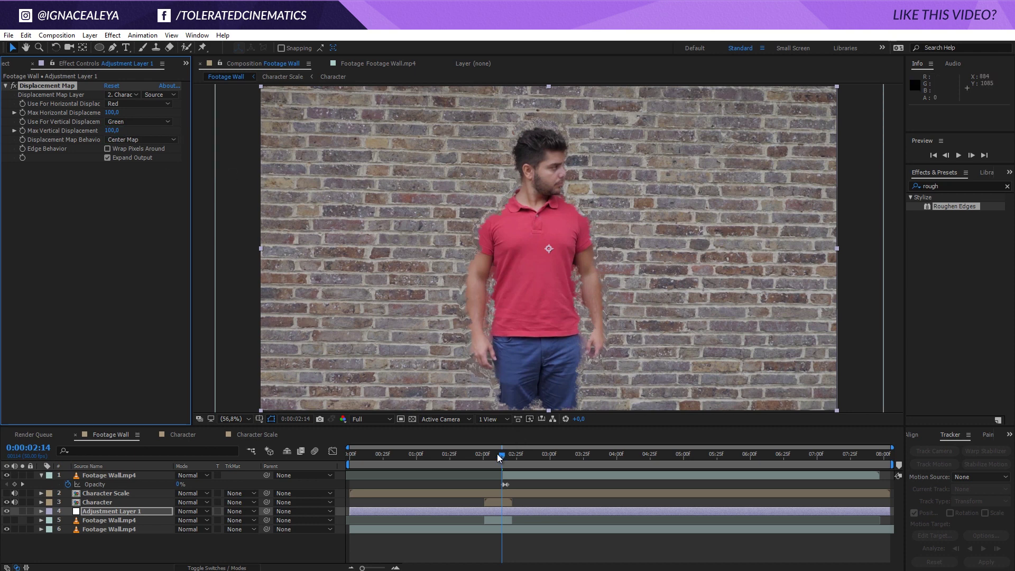
Step: Keyframe the maximum displacements from 100 at 02:01 to 0 at 02:15
{"action": "left_click_drag", "start_coordinate": [497, 453], "coordinate": [494, 454]}
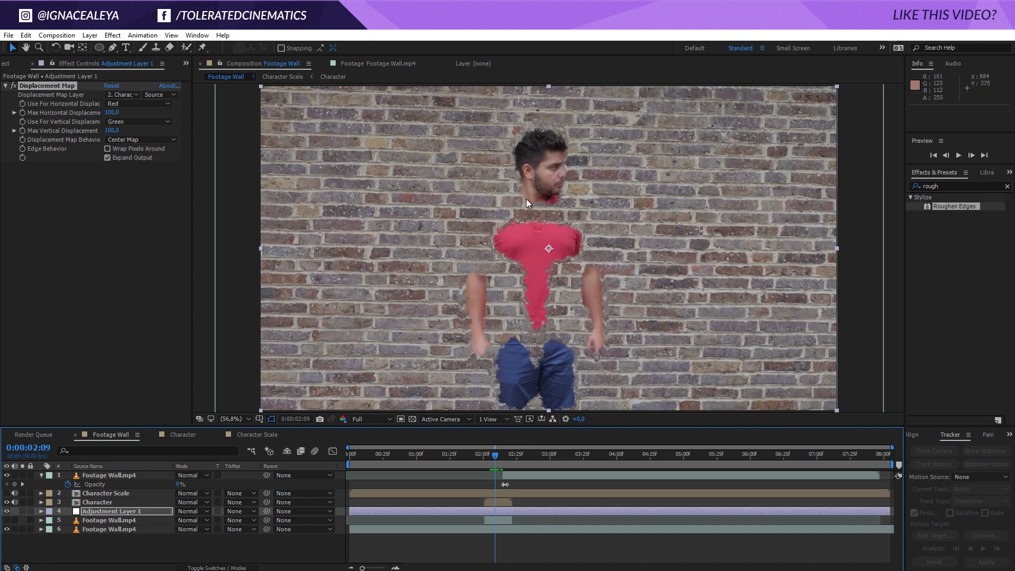
{"action": "left_click_drag", "start_coordinate": [489, 454], "coordinate": [486, 456]}
{"action": "left_click", "coordinate": [23, 113]}
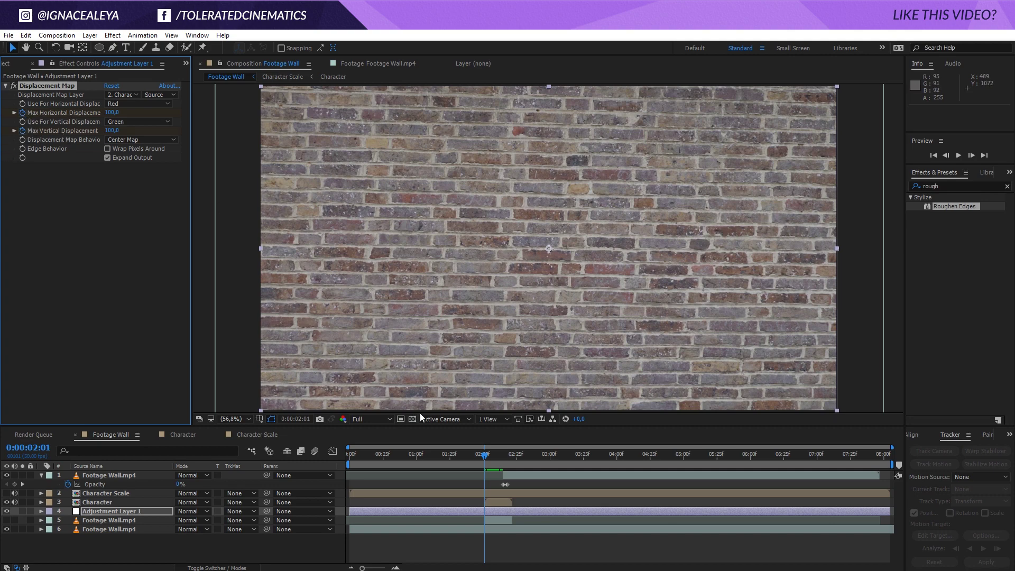
{"action": "left_click_drag", "start_coordinate": [487, 459], "coordinate": [502, 458]}
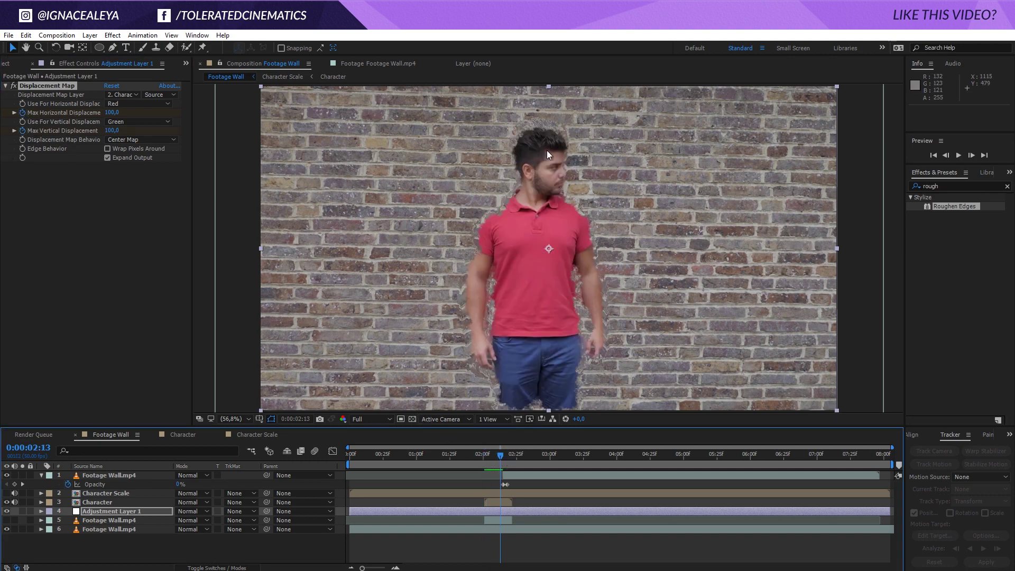
{"action": "left_click", "coordinate": [502, 455]}
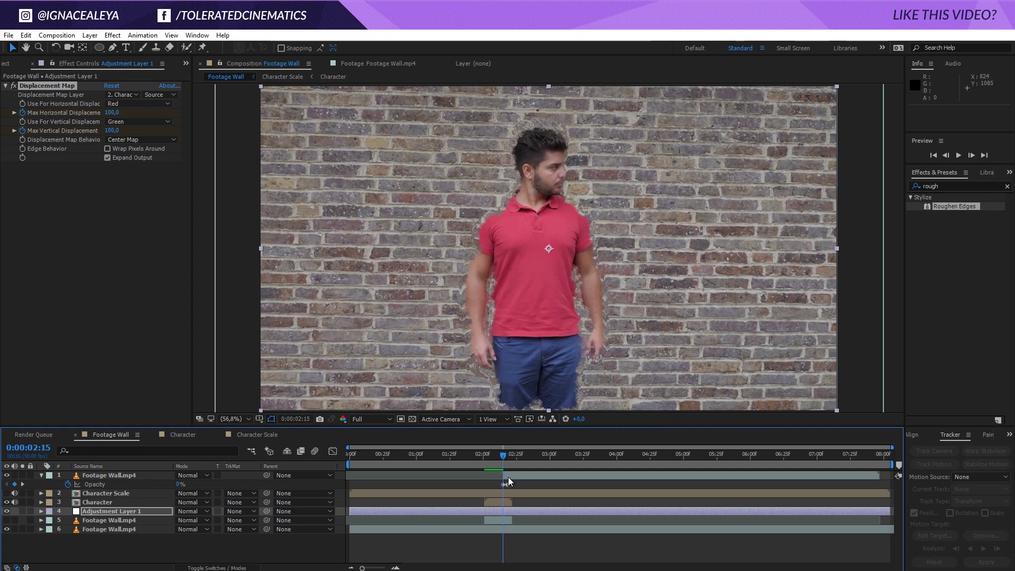
{"action": "left_click", "coordinate": [111, 112]}
{"action": "type", "text": "0"}
{"action": "key", "text": "Tab"}
{"action": "type", "text": "0"}
{"action": "key", "text": "Return"}
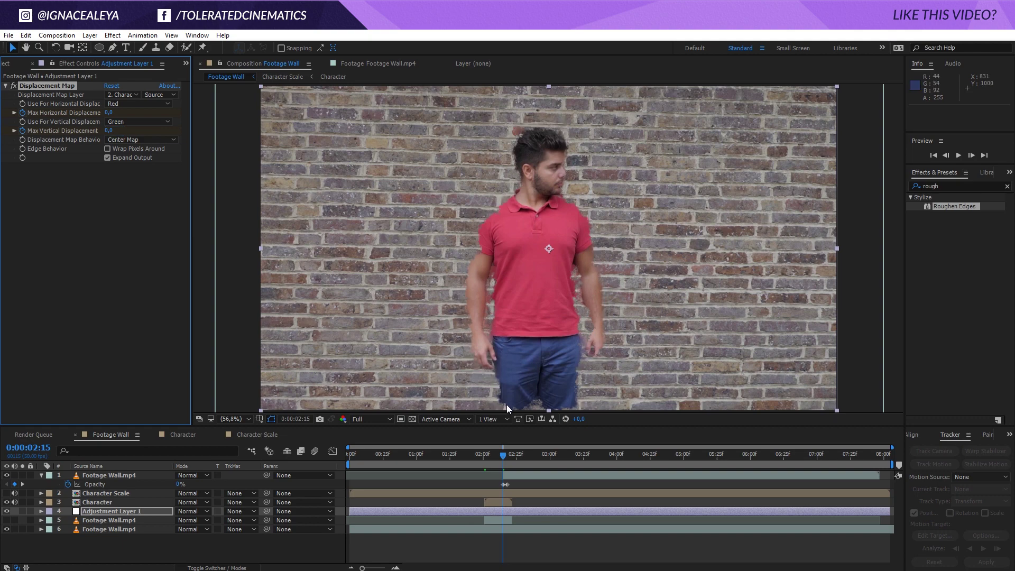
{"action": "left_click_drag", "start_coordinate": [500, 456], "coordinate": [506, 500]}
Step: Reveal and select the Character layer's Mask Expansion keyframes near the current time
{"action": "left_click", "coordinate": [506, 500]}
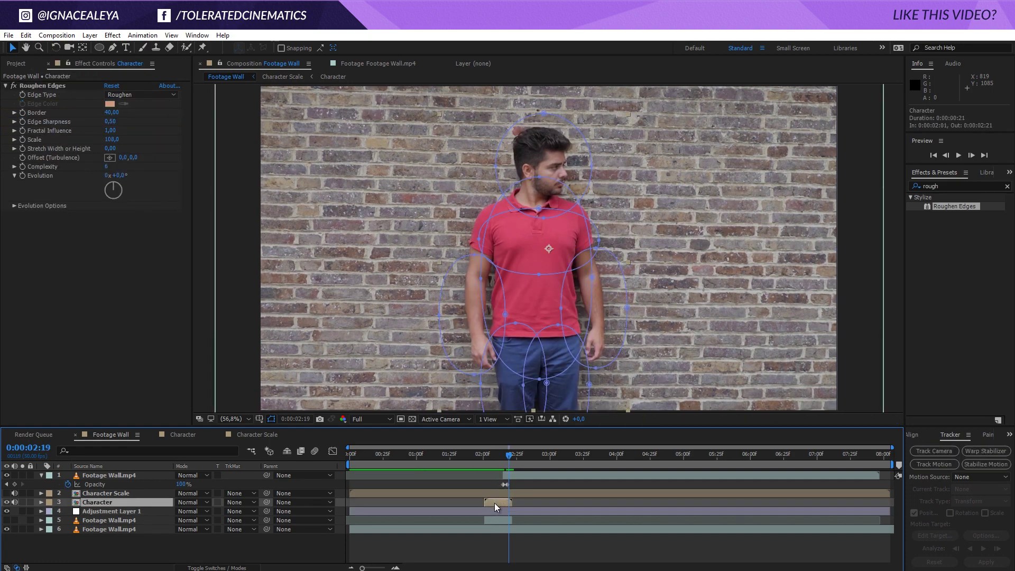
{"action": "key", "text": "u"}
{"action": "left_click_drag", "start_coordinate": [505, 516], "coordinate": [502, 554]}
{"action": "scroll", "coordinate": [502, 554], "scroll_direction": "down", "scroll_amount": 1}
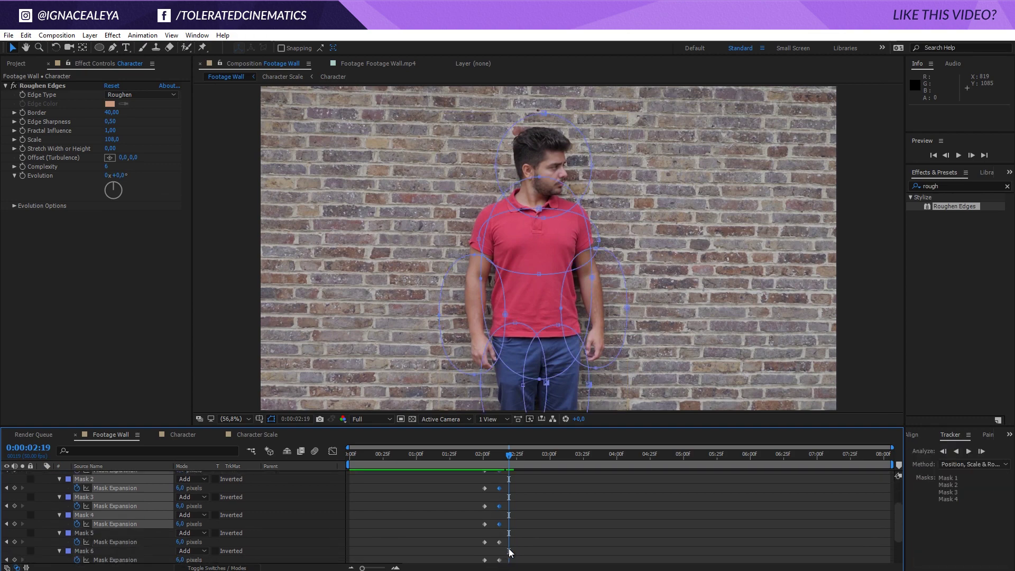
{"action": "scroll", "coordinate": [428, 527], "scroll_direction": "up", "scroll_amount": 2}
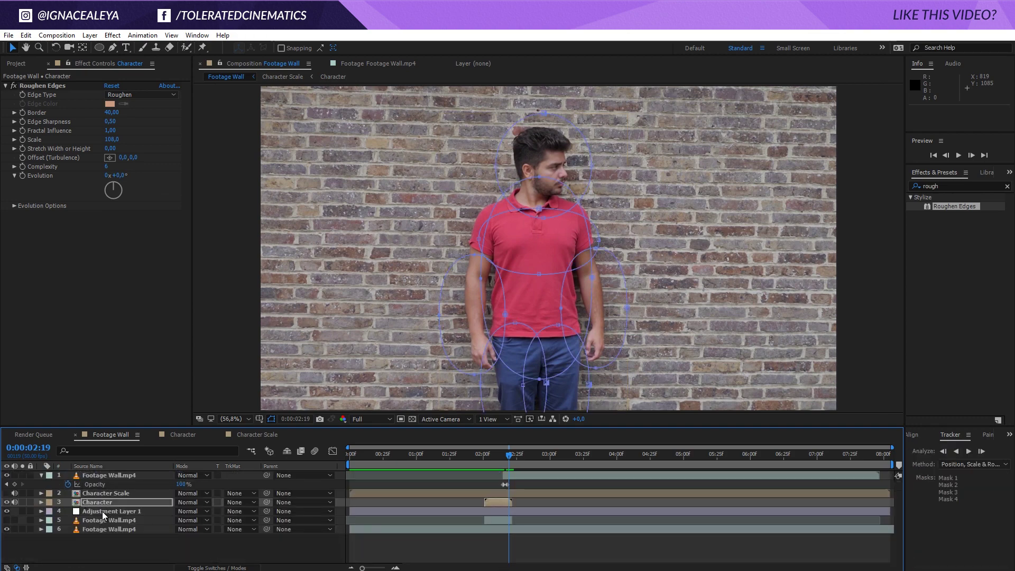
Step: Move Adjustment Layer 1's displacement keyframes later to the playhead and push the second opacity keyframe later
{"action": "left_click", "coordinate": [103, 511]}
{"action": "key", "text": "u"}
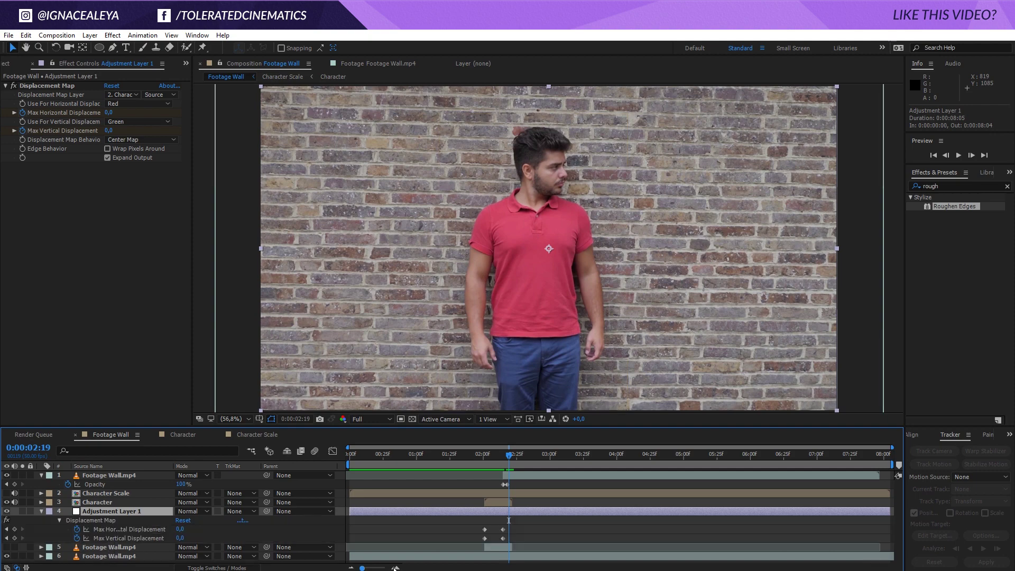
{"action": "mouse_move", "coordinate": [521, 524]}
{"action": "left_mouse_down"}
{"action": "mouse_move", "coordinate": [500, 538]}
{"action": "mouse_move", "coordinate": [509, 537]}
{"action": "left_mouse_up"}
{"action": "left_click", "coordinate": [522, 531]}
{"action": "left_click_drag", "start_coordinate": [506, 461], "coordinate": [515, 484]}
{"action": "mouse_move", "coordinate": [506, 525]}
{"action": "left_mouse_down"}
{"action": "mouse_move", "coordinate": [507, 544]}
{"action": "mouse_move", "coordinate": [500, 537]}
{"action": "left_mouse_up"}
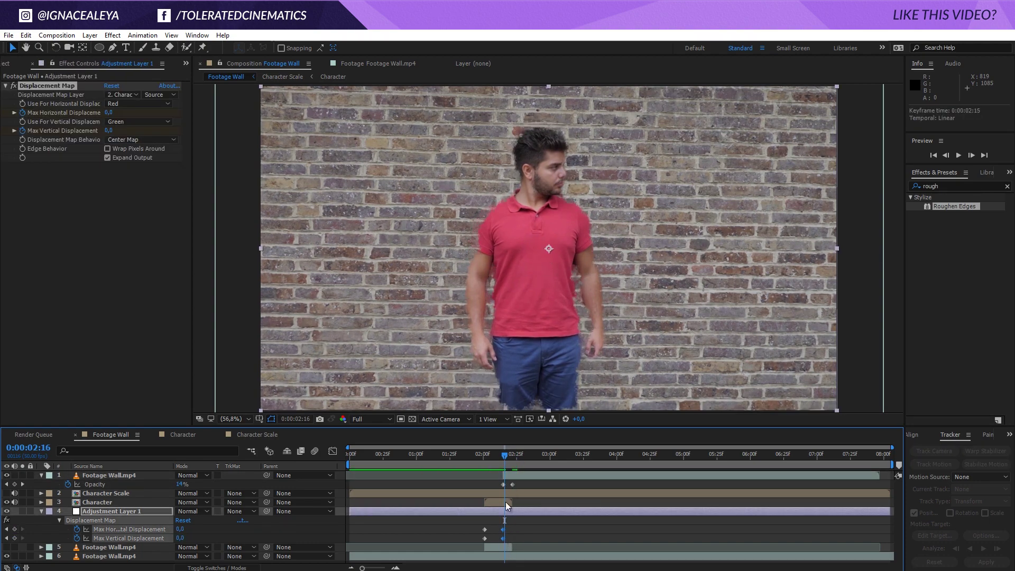
Step: Set the preview range from 0:00:01:42 to 0:00:02:37 and preview the wall warp
{"action": "left_click", "coordinate": [96, 475]}
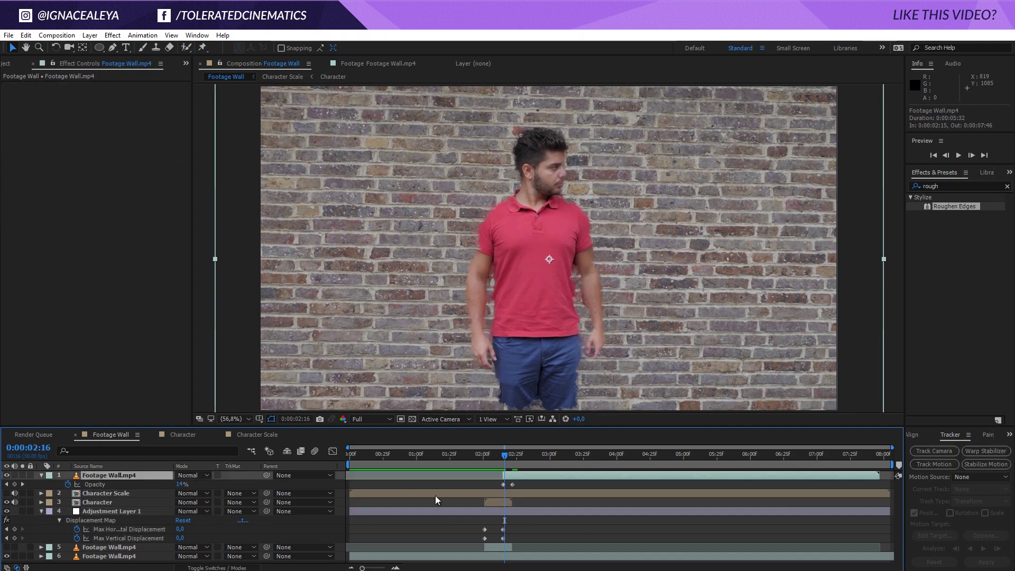
{"action": "left_click", "coordinate": [501, 457]}
{"action": "left_click_drag", "start_coordinate": [502, 458], "coordinate": [472, 477]}
{"action": "key", "text": "b"}
{"action": "left_click", "coordinate": [531, 457]}
{"action": "key", "text": "comma"}
{"action": "key", "text": "comma"}
{"action": "key", "text": "comma"}
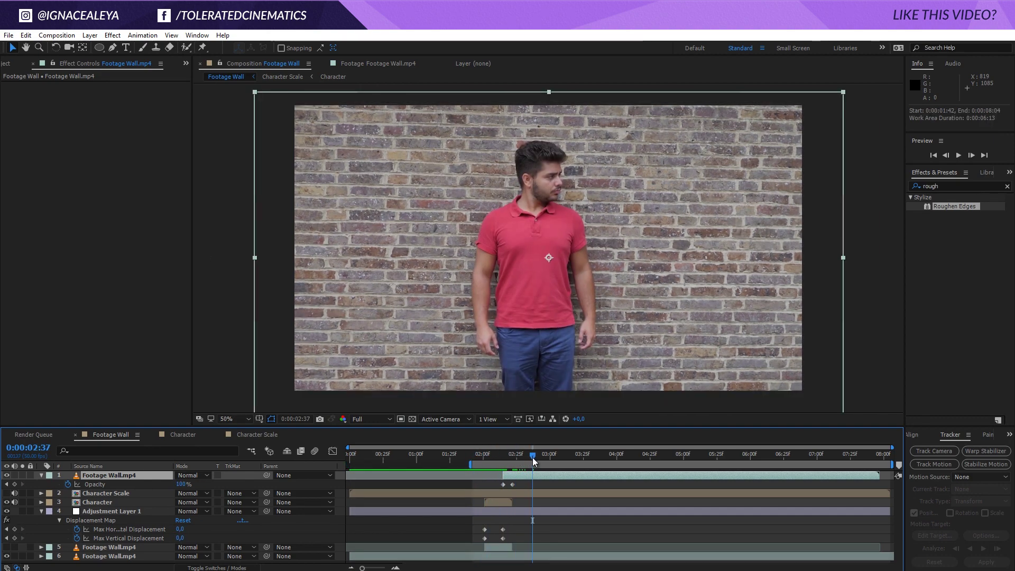
{"action": "key", "text": "n"}
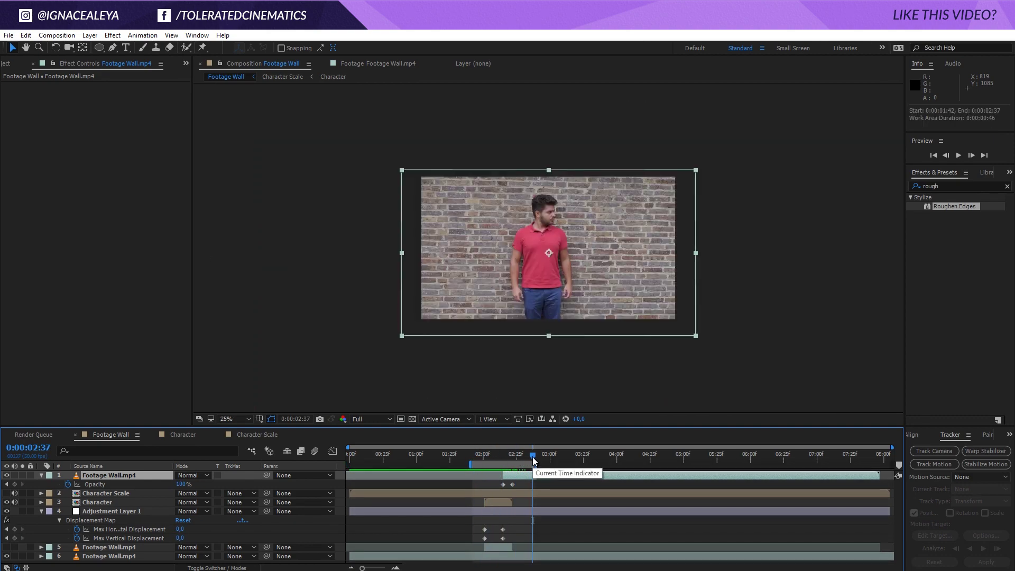
{"action": "key", "text": "period"}
{"action": "key", "text": "period"}
{"action": "key", "text": "space"}
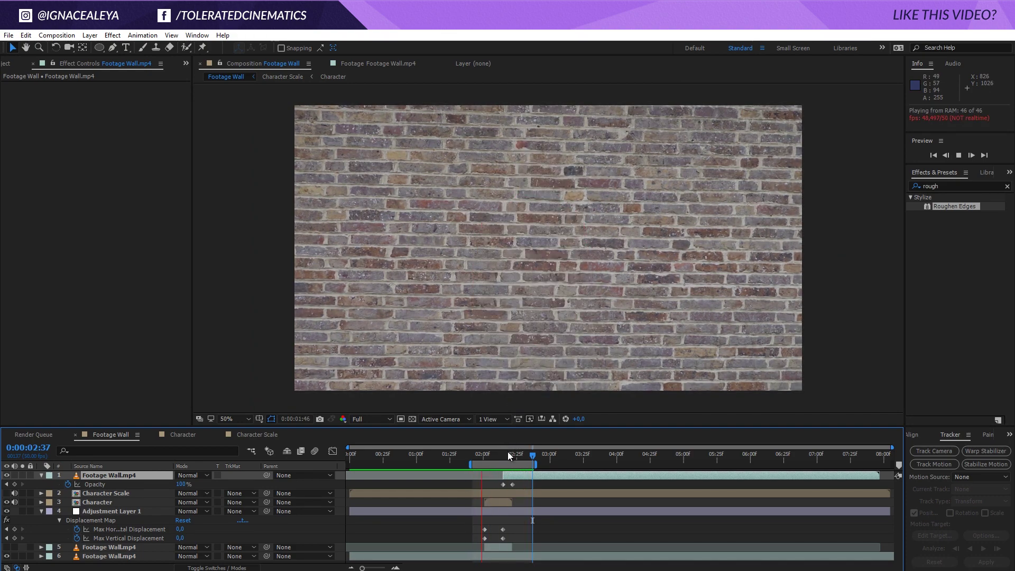
{"action": "key", "text": "space"}
Step: Shift the top Footage Wall.mp4 layer 4 frames earlier, undoing an accidental timing change
{"action": "mouse_move", "coordinate": [503, 459]}
{"action": "left_mouse_down"}
{"action": "mouse_move", "coordinate": [518, 485]}
{"action": "mouse_move", "coordinate": [513, 458]}
{"action": "left_mouse_up"}
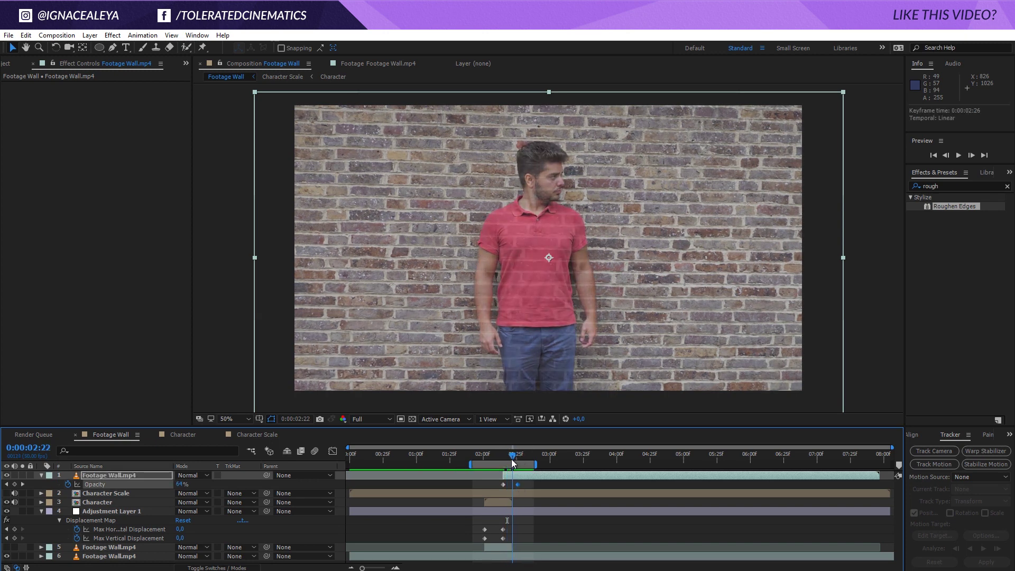
{"action": "left_click", "coordinate": [514, 548]}
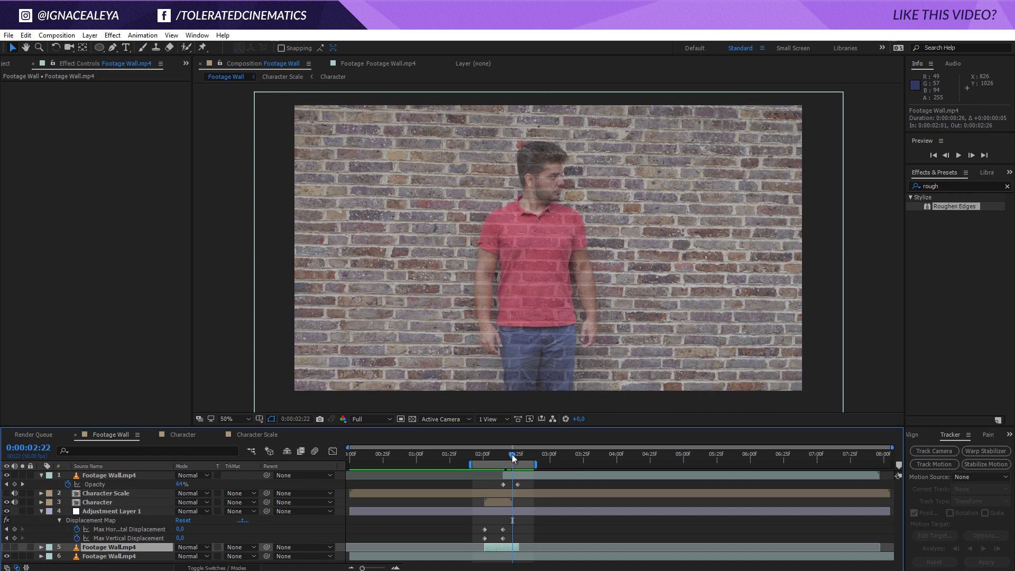
{"action": "left_click_drag", "start_coordinate": [513, 458], "coordinate": [506, 458]}
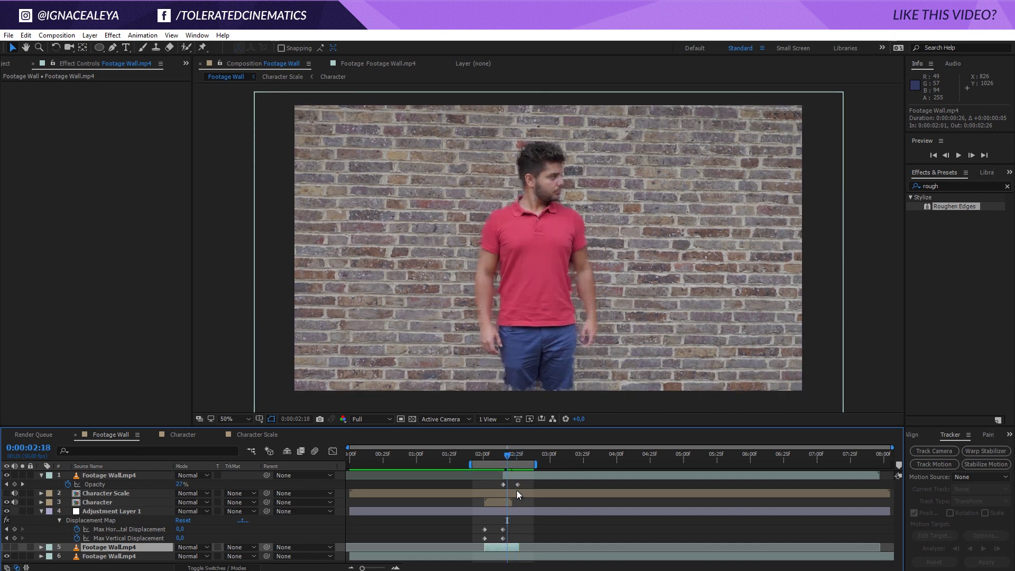
{"action": "key", "text": "ctrl+z"}
{"action": "left_click", "coordinate": [511, 458]}
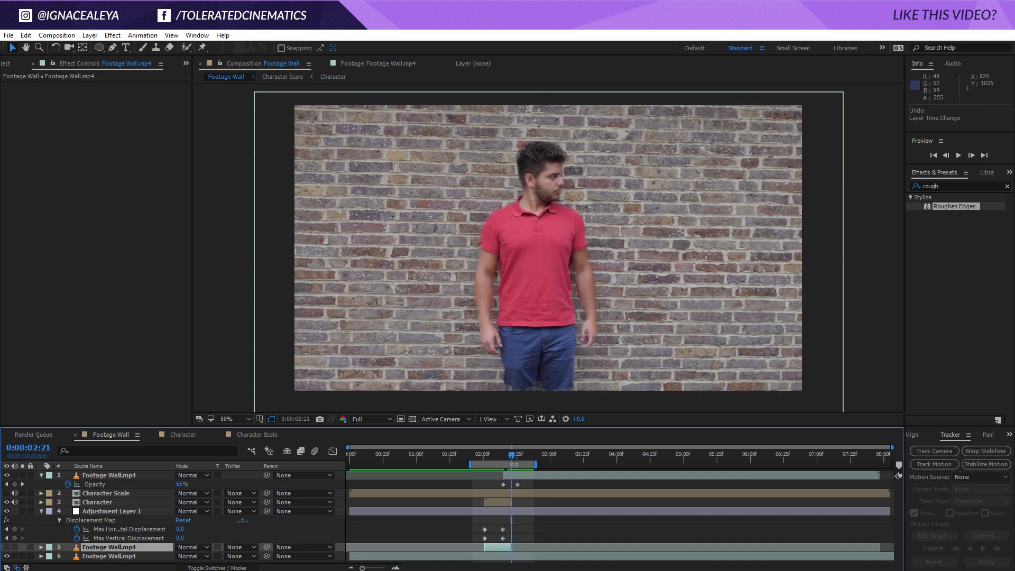
{"action": "left_click", "coordinate": [516, 484]}
{"action": "left_click_drag", "start_coordinate": [512, 480], "coordinate": [493, 455]}
Step: Preview and scrub the opacity fade-in up to the frame where the body appears
{"action": "key", "text": "space"}
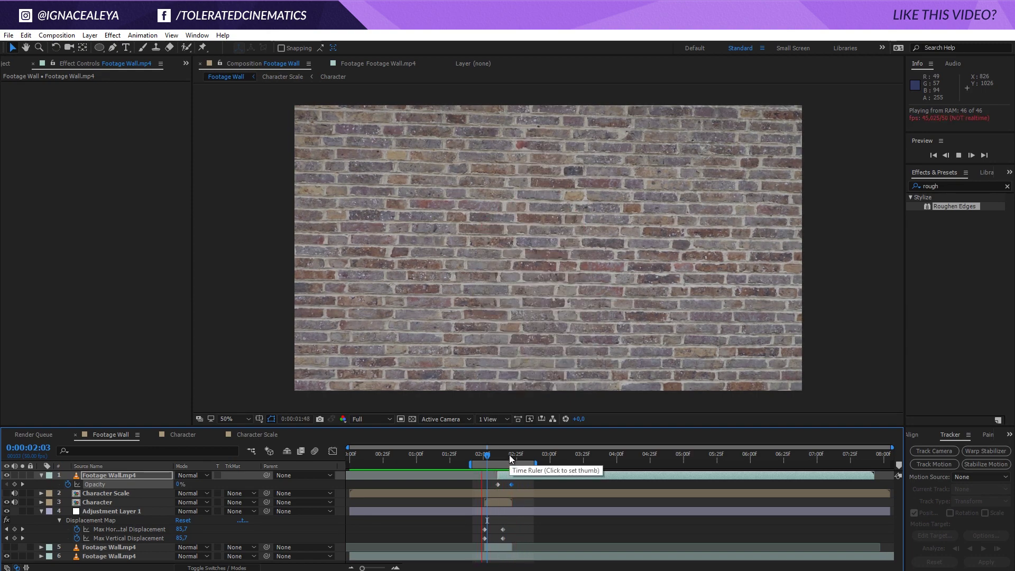
{"action": "left_click", "coordinate": [498, 453]}
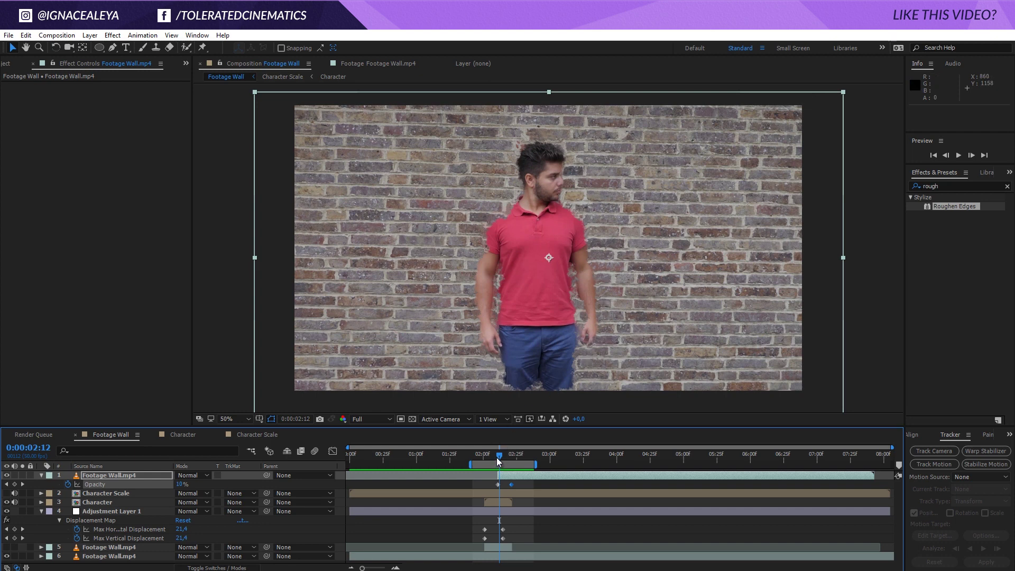
{"action": "mouse_move", "coordinate": [497, 457]}
{"action": "left_mouse_down"}
{"action": "mouse_move", "coordinate": [507, 459]}
{"action": "mouse_move", "coordinate": [502, 467]}
{"action": "left_mouse_up"}
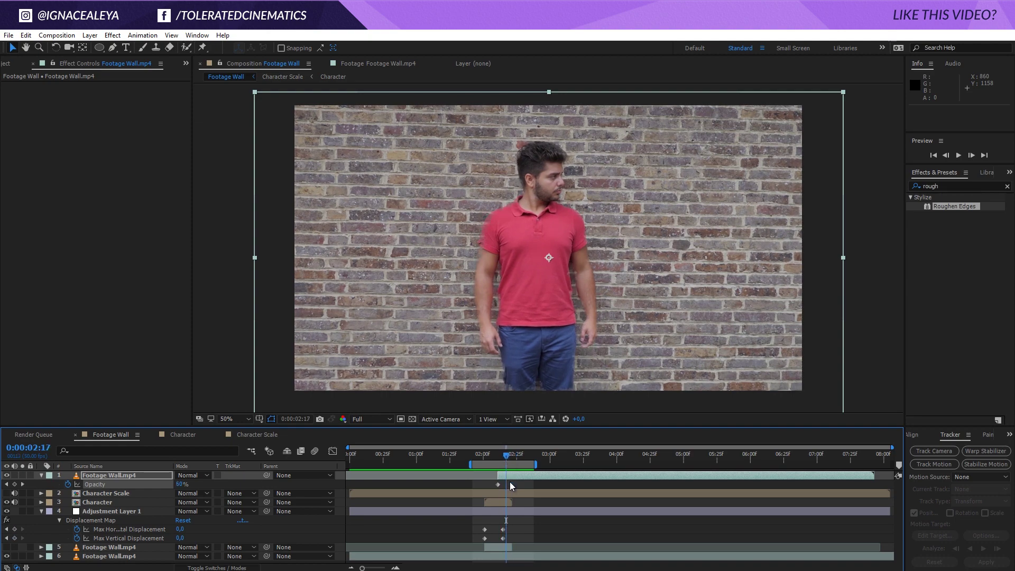
{"action": "left_click", "coordinate": [513, 458]}
{"action": "key", "text": "space"}
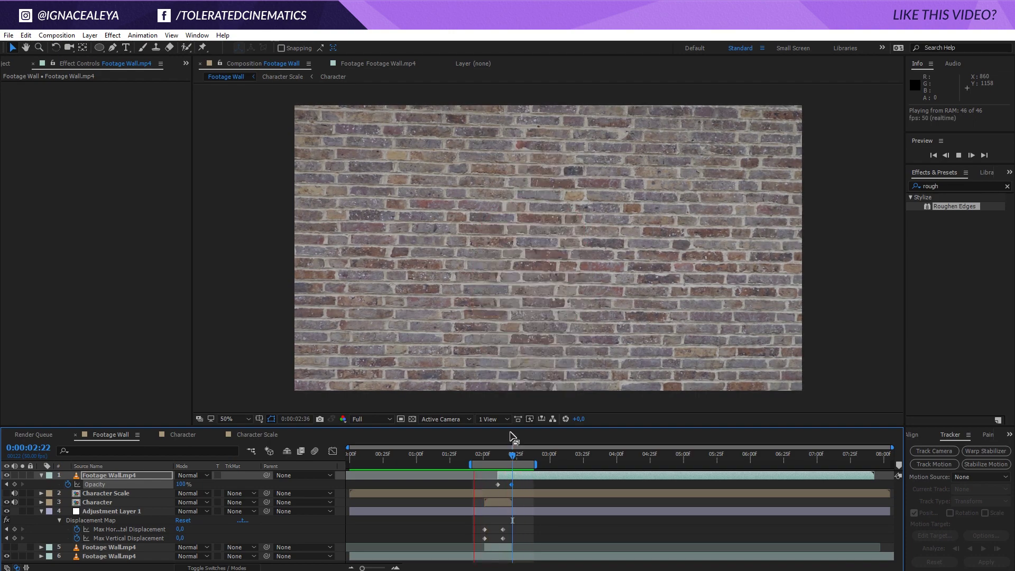
{"action": "left_click_drag", "start_coordinate": [495, 453], "coordinate": [495, 465]}
{"action": "left_click_drag", "start_coordinate": [496, 525], "coordinate": [503, 539]}
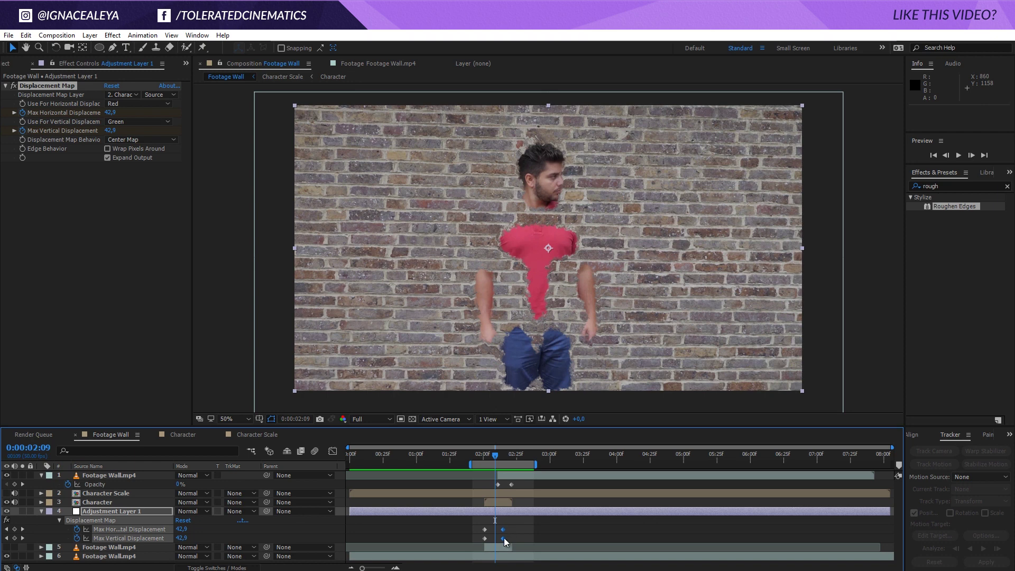
Step: Move the Character layer's later Mask 6 Mask Expansion keyframe to 0:00:02:17 and preview
{"action": "left_click", "coordinate": [499, 503]}
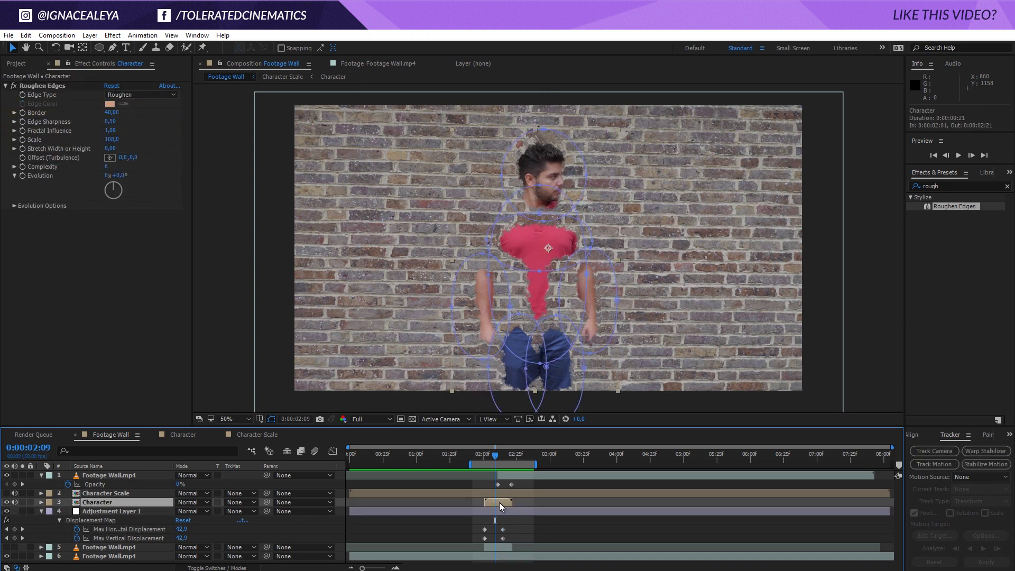
{"action": "key", "text": "u"}
{"action": "mouse_move", "coordinate": [506, 518]}
{"action": "left_mouse_down"}
{"action": "mouse_move", "coordinate": [501, 565]}
{"action": "mouse_move", "coordinate": [505, 488]}
{"action": "left_mouse_up"}
{"action": "key", "text": "space"}
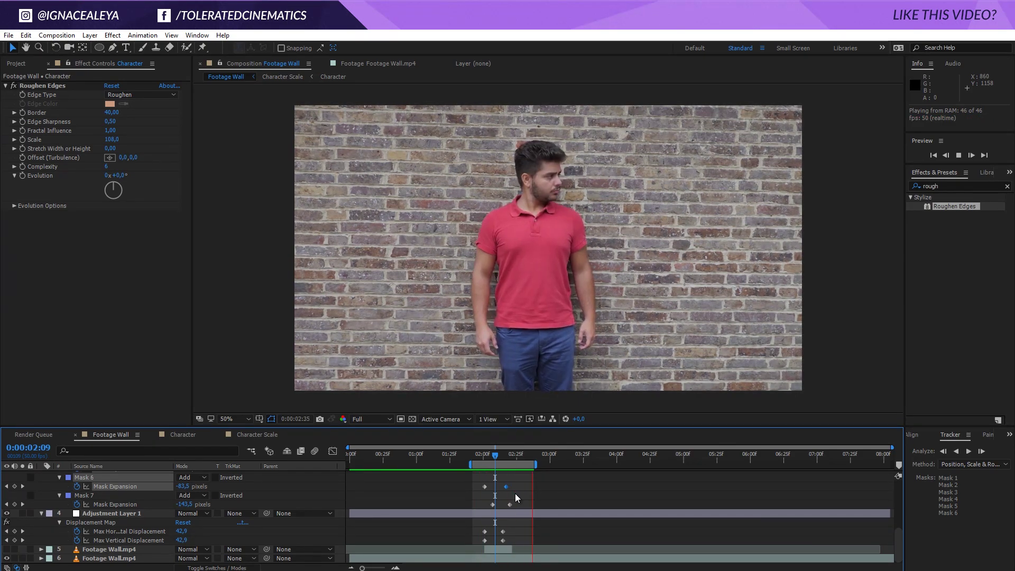
{"action": "left_click", "coordinate": [489, 456]}
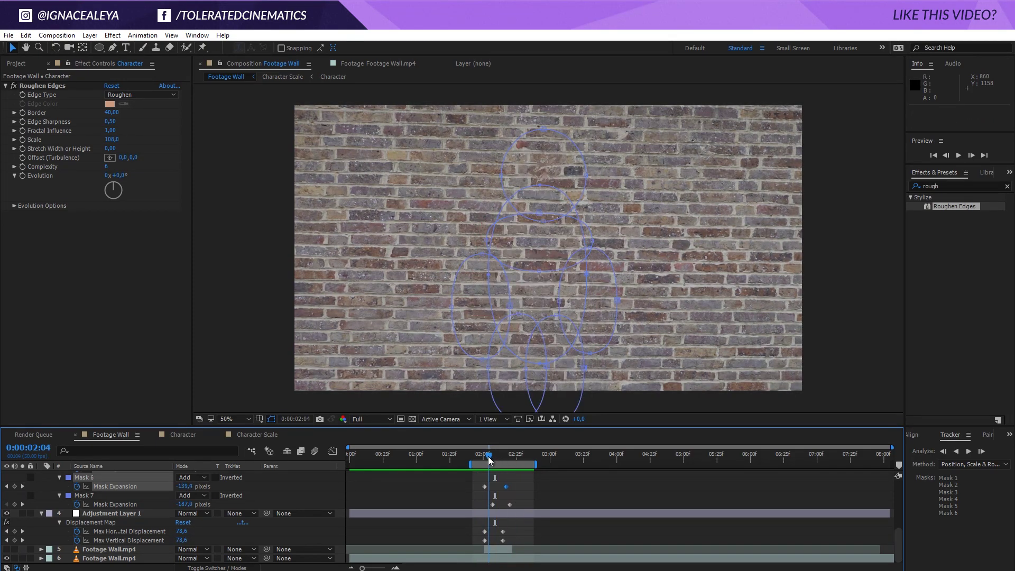
{"action": "scroll", "coordinate": [121, 502], "scroll_direction": "up", "scroll_amount": 5}
Step: Create Adjustment Layer 2 and apply Wiggle Preset V2 to it
{"action": "left_click", "coordinate": [90, 495], "text": "ctrl"}
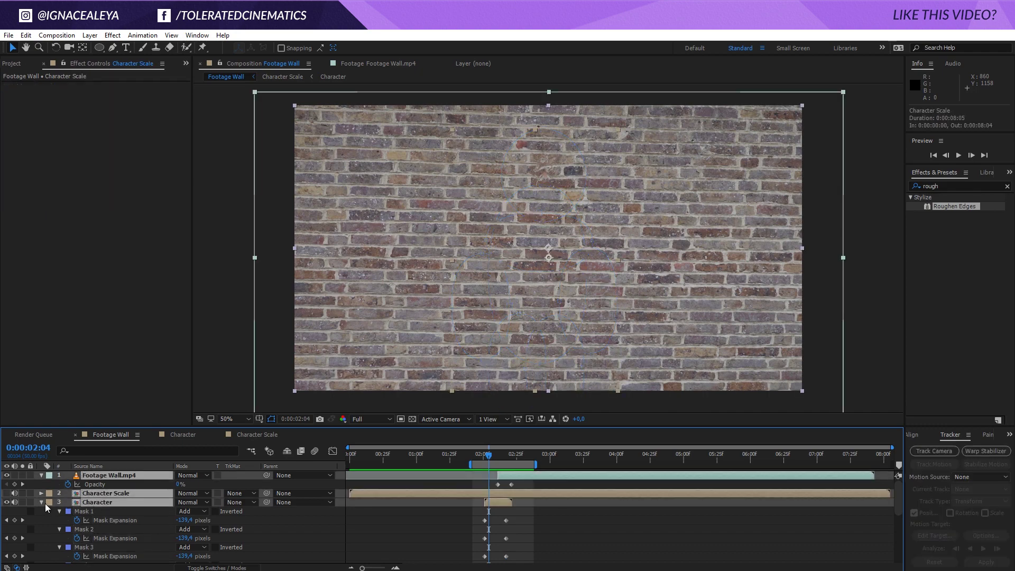
{"action": "left_click", "coordinate": [42, 502]}
{"action": "right_click", "coordinate": [104, 539]}
{"action": "mouse_move", "coordinate": [175, 423]}
{"action": "left_click", "coordinate": [266, 509]}
{"action": "double_click", "coordinate": [934, 188]}
{"action": "type", "text": "wiggle"}
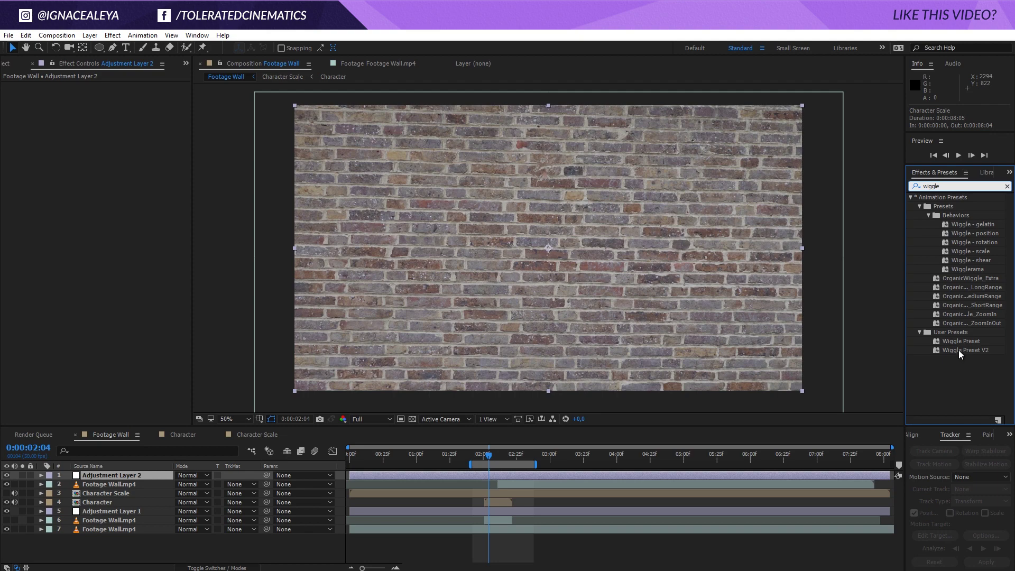
{"action": "left_click_drag", "start_coordinate": [959, 350], "coordinate": [469, 477]}
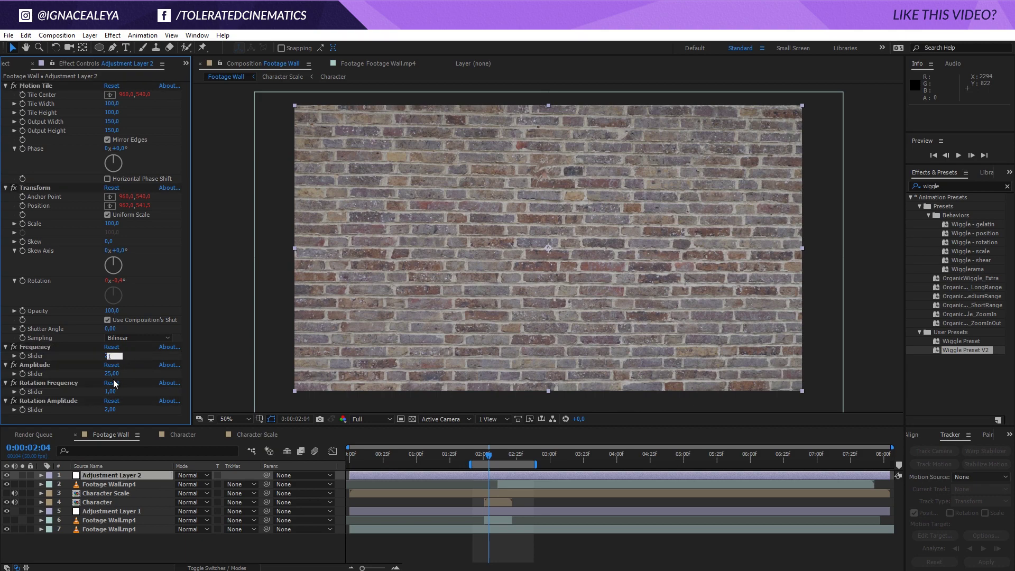
Step: Set the wiggle Frequency to 1 and Amplitude to 15, then preview the shake
{"action": "left_click", "coordinate": [111, 409]}
{"action": "type", "text": "1"}
{"action": "key", "text": "Return"}
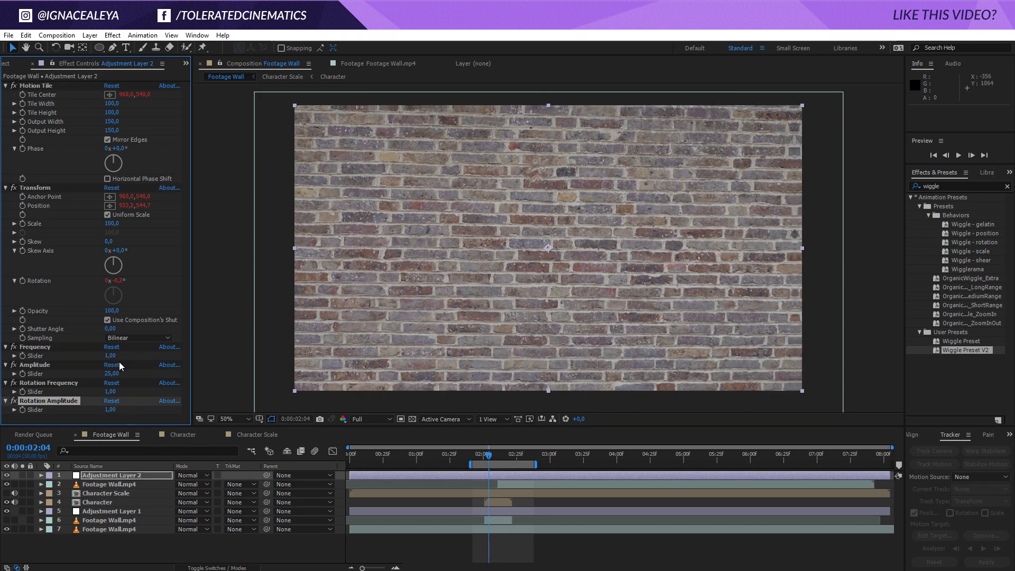
{"action": "left_click", "coordinate": [114, 373]}
{"action": "type", "text": "15"}
{"action": "key", "text": "Return"}
{"action": "key", "text": "space"}
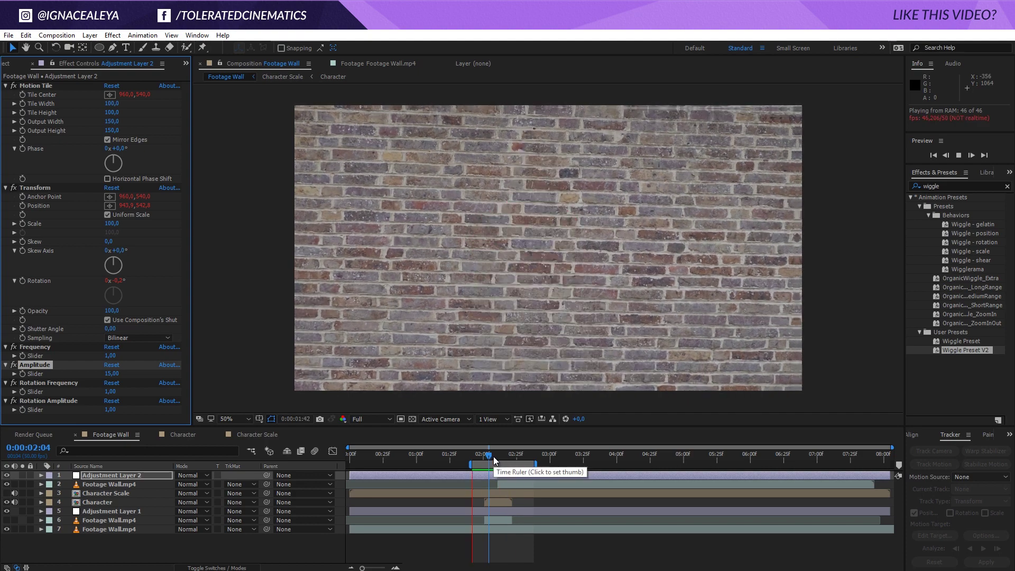
{"action": "mouse_move", "coordinate": [492, 456]}
{"action": "left_mouse_down"}
{"action": "mouse_move", "coordinate": [505, 458]}
{"action": "mouse_move", "coordinate": [490, 458]}
{"action": "left_mouse_up"}
{"action": "key", "text": "space"}
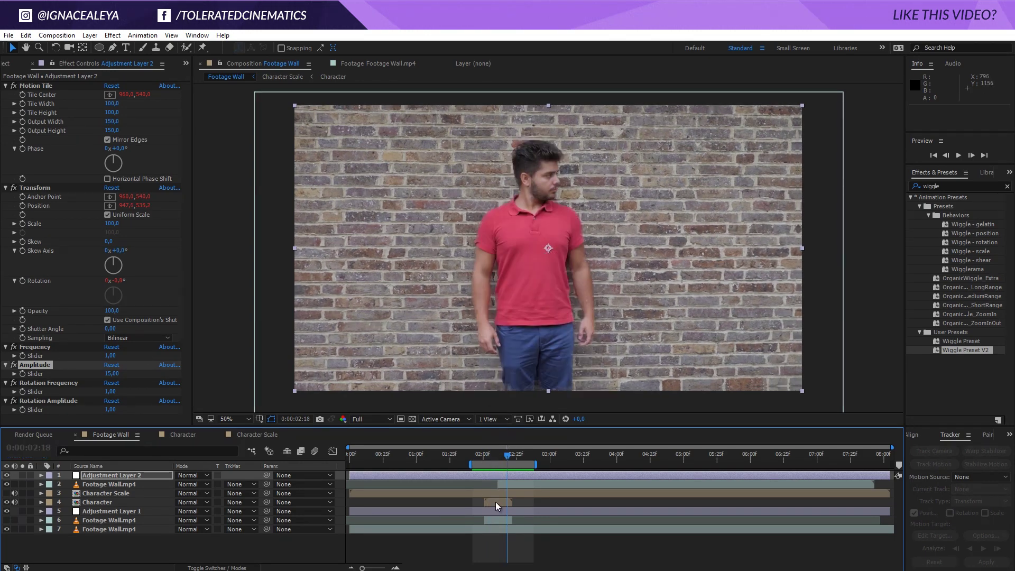
{"action": "left_click", "coordinate": [496, 502]}
{"action": "left_click", "coordinate": [493, 520]}
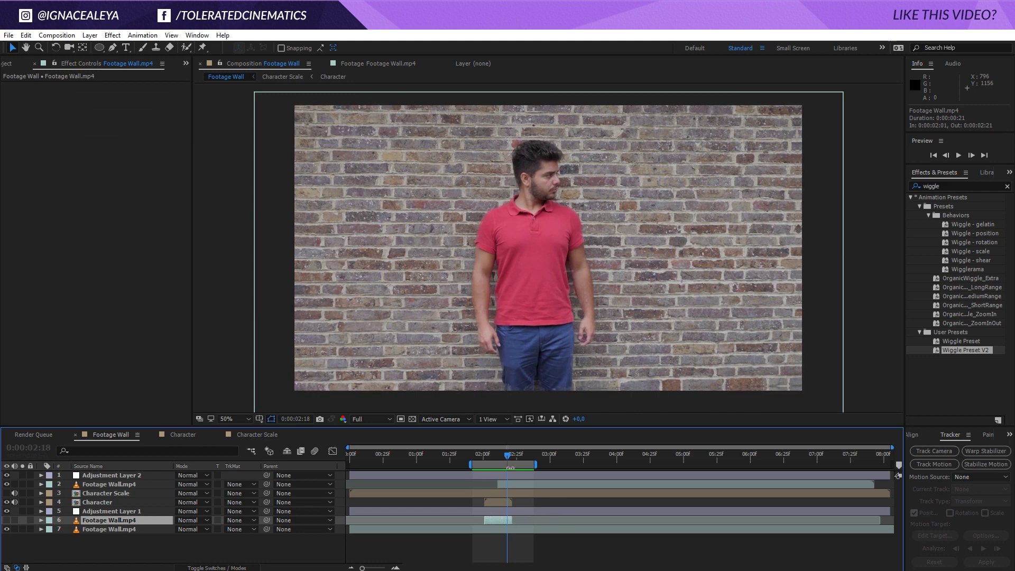
{"action": "key", "text": "space"}
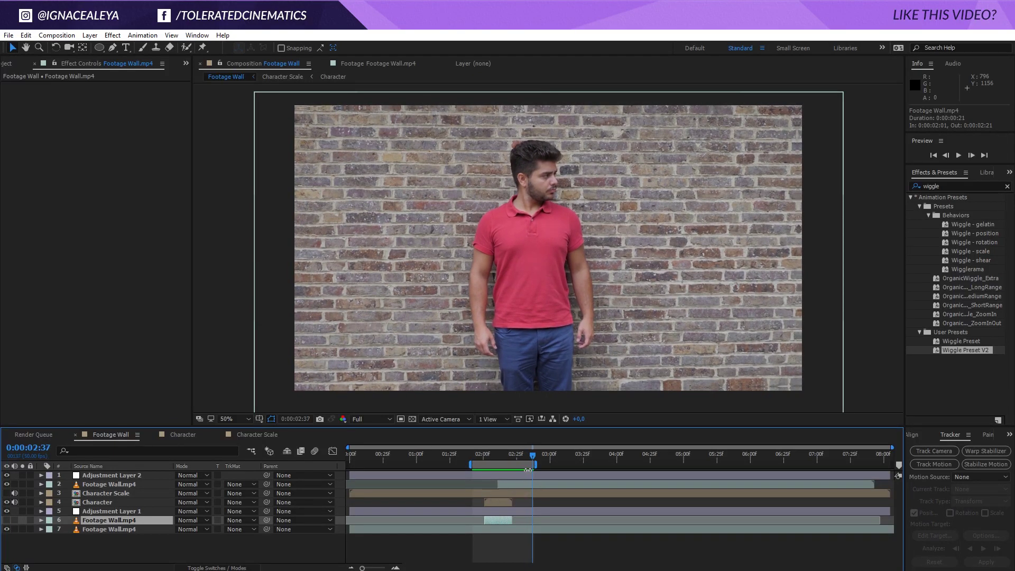
{"action": "left_click_drag", "start_coordinate": [533, 454], "coordinate": [495, 457]}
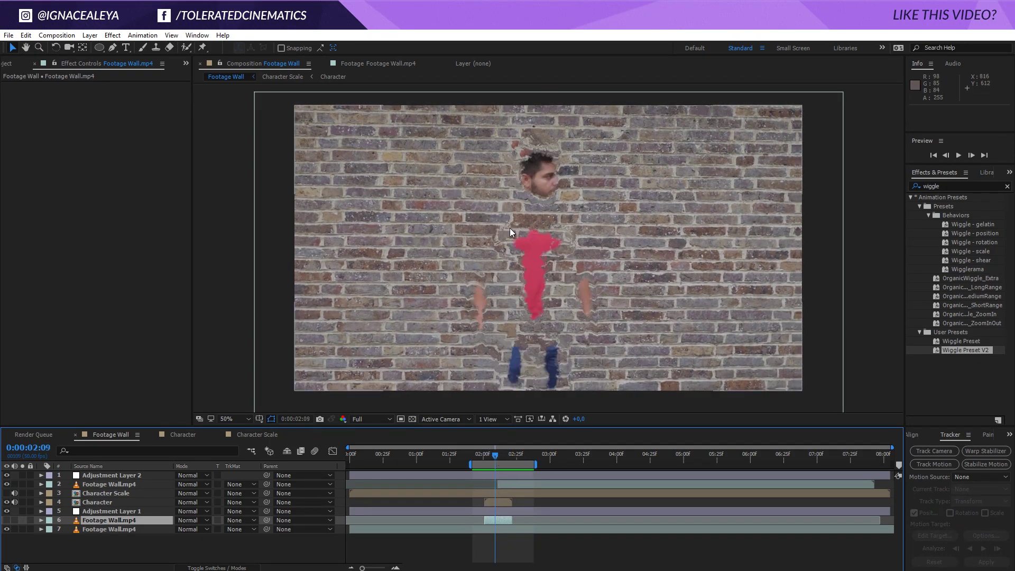
{"action": "mouse_move", "coordinate": [494, 454]}
{"action": "left_mouse_down"}
{"action": "mouse_move", "coordinate": [511, 466]}
{"action": "mouse_move", "coordinate": [497, 461]}
{"action": "left_mouse_up"}
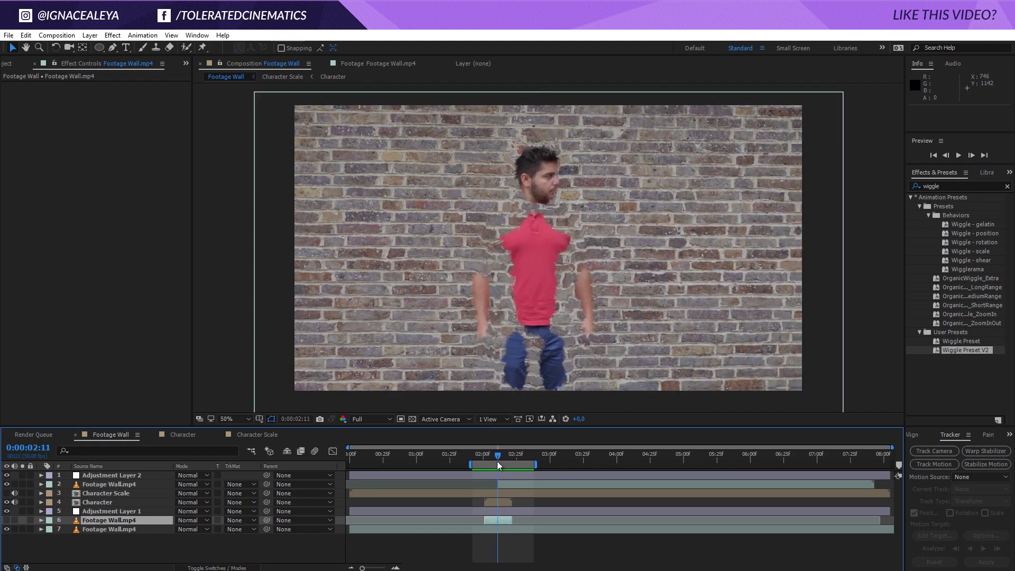
Step: Scale the Character layer to 123% in Character Scale and check it in Footage Wall
{"action": "left_click", "coordinate": [243, 434]}
{"action": "left_click", "coordinate": [123, 474]}
{"action": "key", "text": "s"}
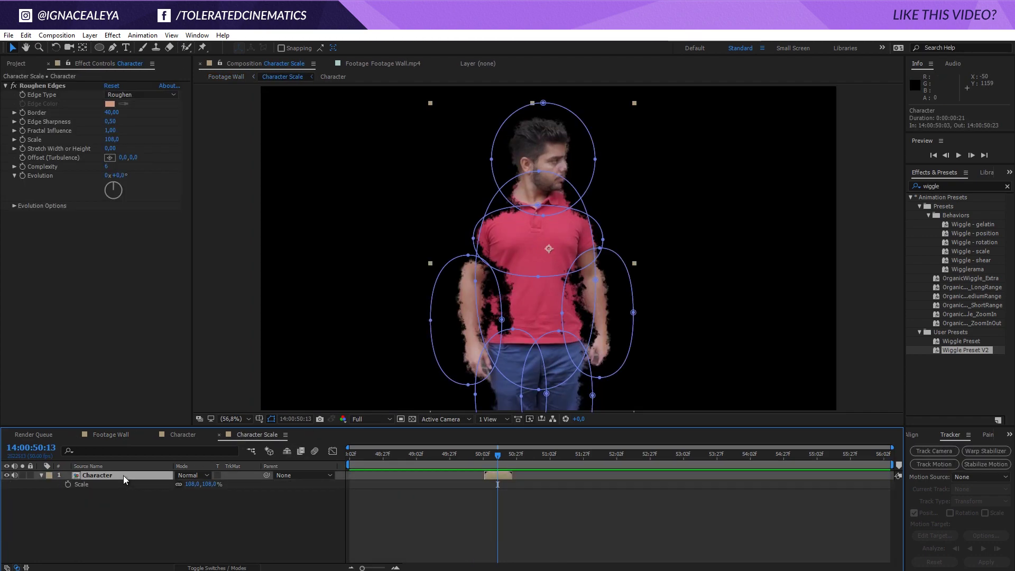
{"action": "left_click_drag", "start_coordinate": [205, 484], "coordinate": [193, 471]}
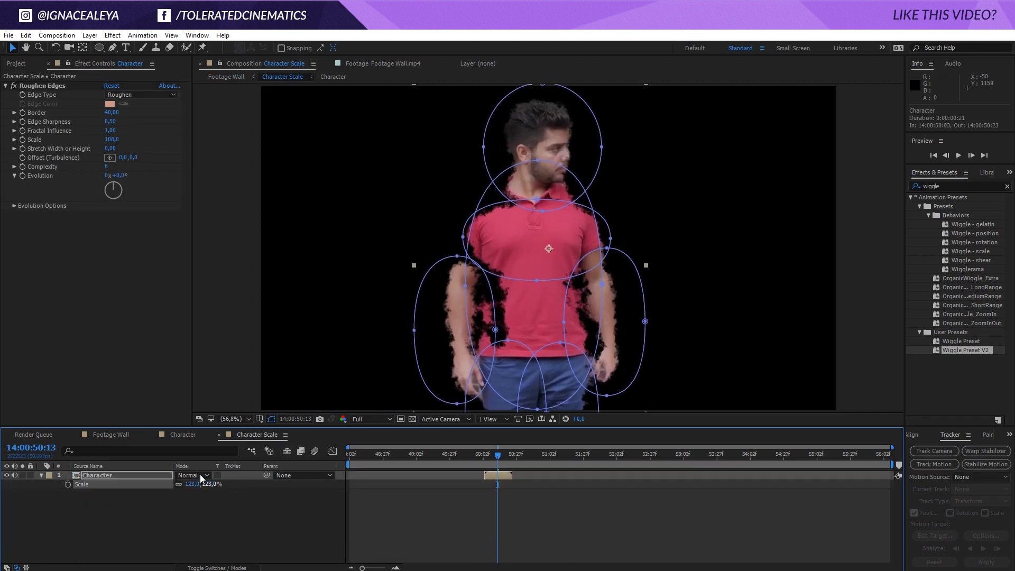
{"action": "left_click", "coordinate": [109, 433]}
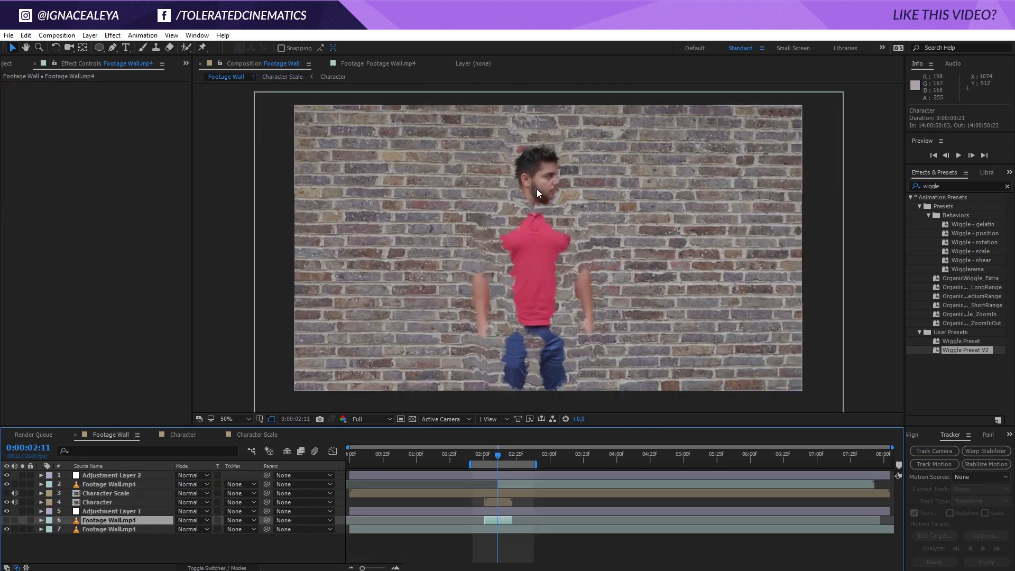
{"action": "mouse_move", "coordinate": [493, 454]}
{"action": "left_mouse_down"}
{"action": "mouse_move", "coordinate": [482, 456]}
{"action": "mouse_move", "coordinate": [500, 457]}
{"action": "left_mouse_up"}
Step: Widen the Roughen Edges border and lower Edge Sharpness for softer edges
{"action": "left_click", "coordinate": [257, 435]}
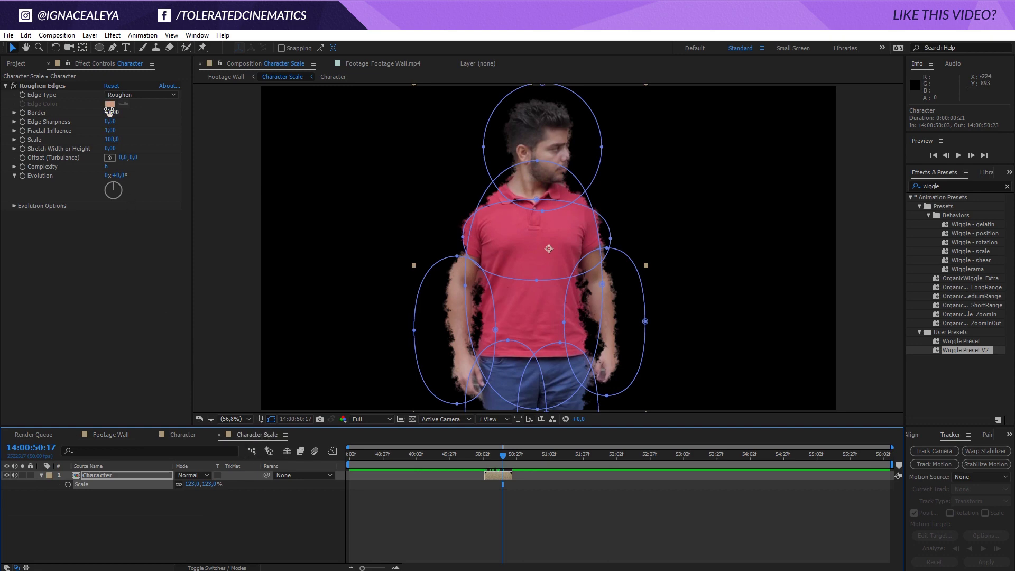
{"action": "left_click_drag", "start_coordinate": [110, 112], "coordinate": [617, 119]}
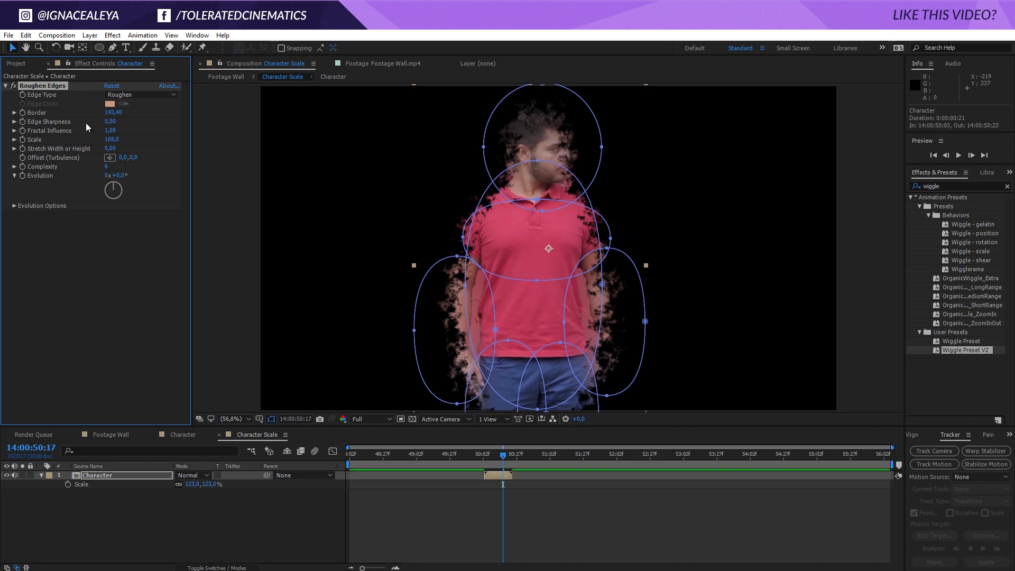
{"action": "left_click_drag", "start_coordinate": [110, 121], "coordinate": [90, 127]}
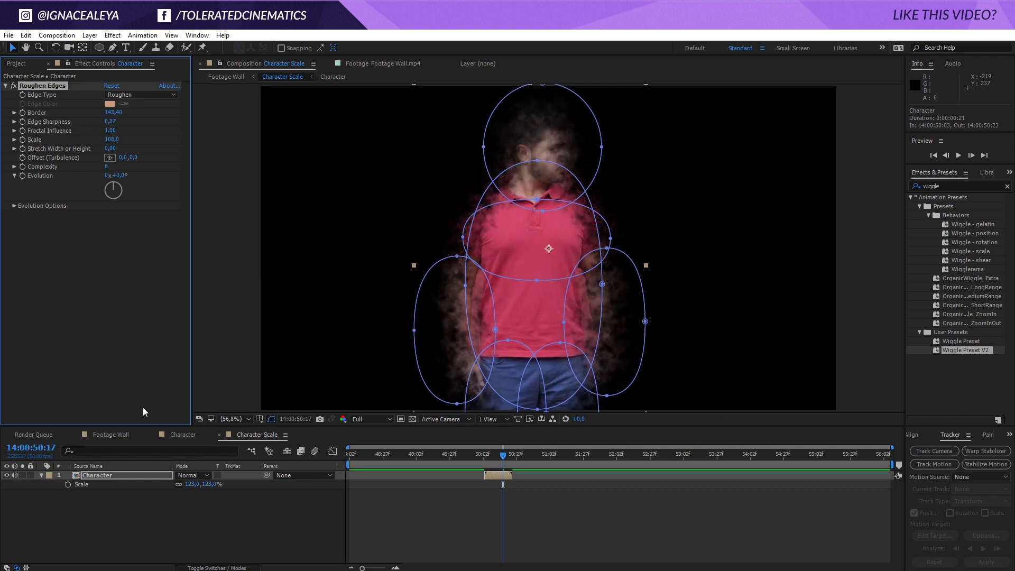
{"action": "left_click", "coordinate": [111, 434]}
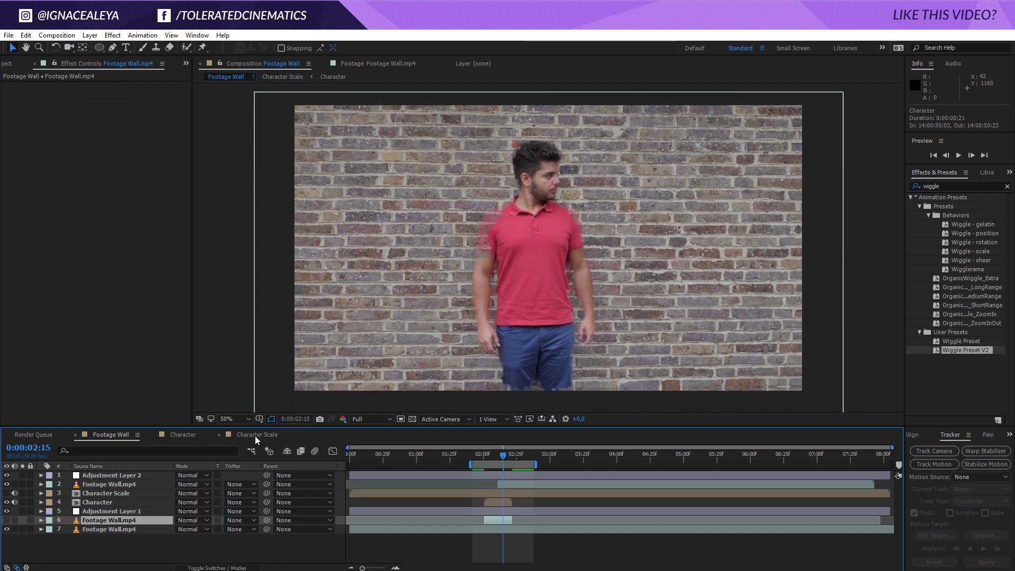
{"action": "left_click", "coordinate": [254, 435]}
Step: Enlarge the character to 154% and preview the composite in Footage Wall
{"action": "mouse_move", "coordinate": [214, 482]}
{"action": "left_mouse_down"}
{"action": "mouse_move", "coordinate": [222, 482]}
{"action": "mouse_move", "coordinate": [209, 474]}
{"action": "left_mouse_up"}
{"action": "left_click", "coordinate": [110, 434]}
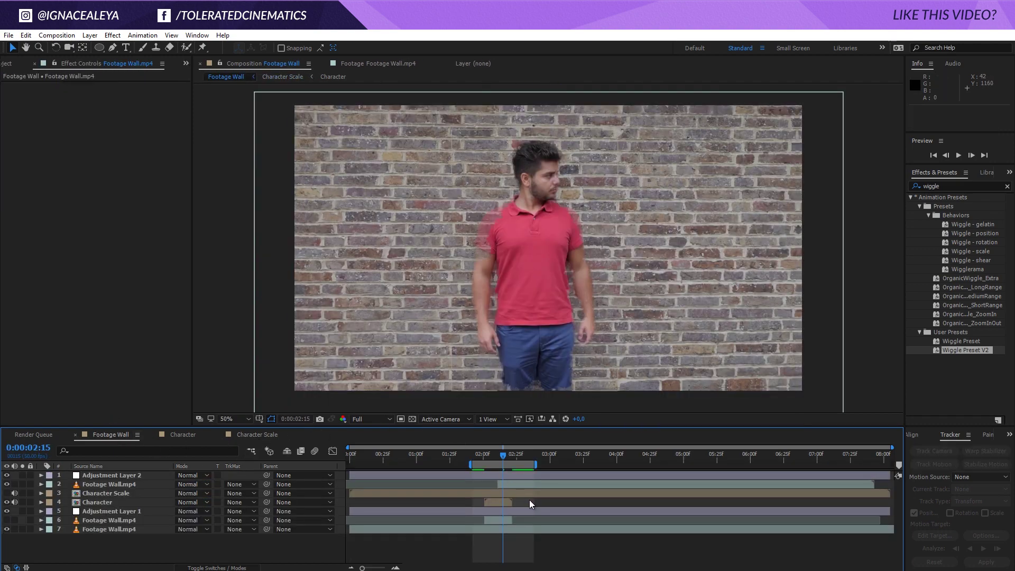
{"action": "key", "text": "space"}
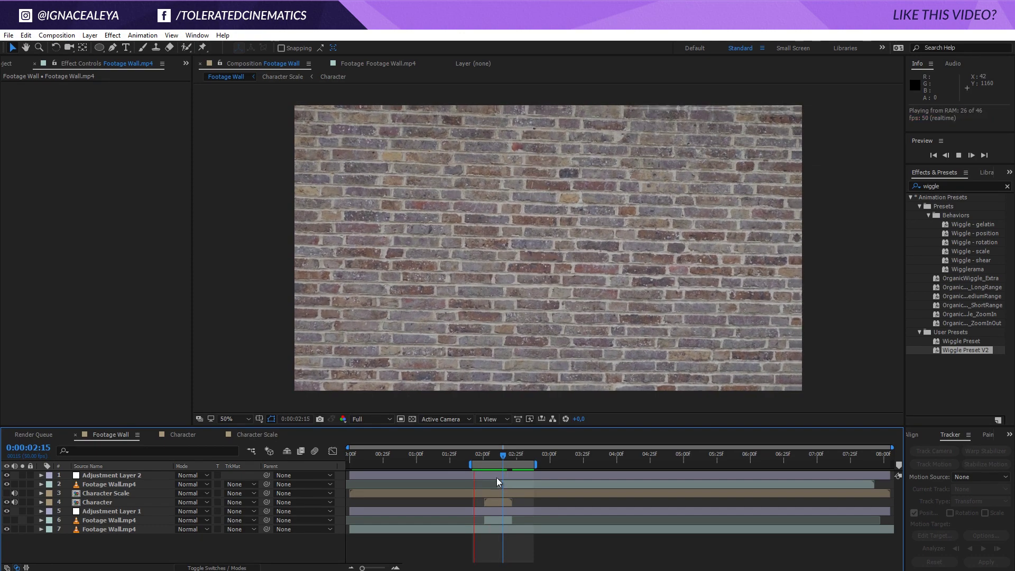
{"action": "mouse_move", "coordinate": [495, 455]}
{"action": "left_mouse_down"}
{"action": "mouse_move", "coordinate": [484, 456]}
{"action": "mouse_move", "coordinate": [499, 458]}
{"action": "left_mouse_up"}
Step: Set the Character scale back to 115% and the Roughen Edges Border to 50
{"action": "left_click", "coordinate": [255, 434]}
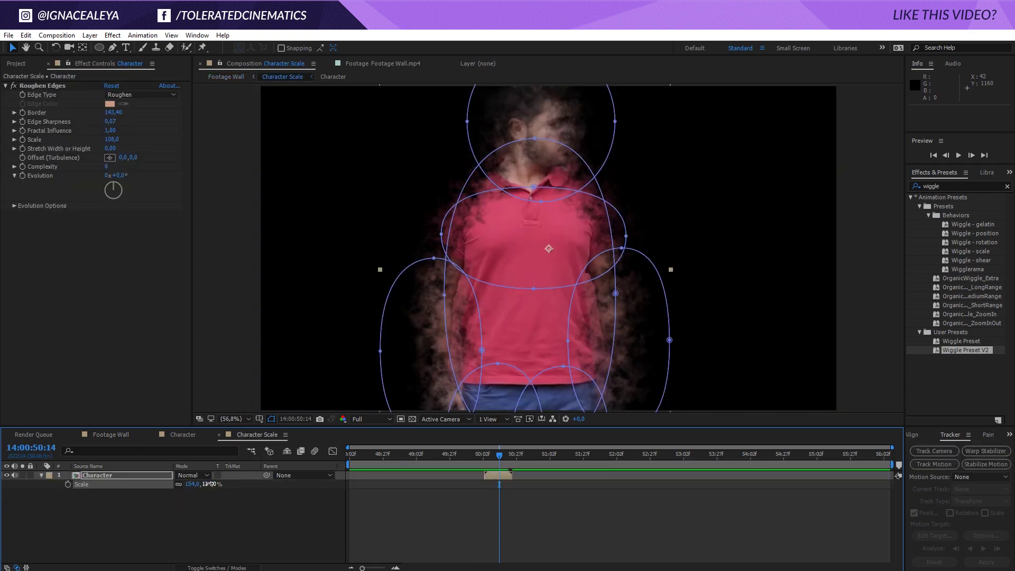
{"action": "left_click_drag", "start_coordinate": [210, 483], "coordinate": [190, 484]}
{"action": "left_click", "coordinate": [113, 112]}
{"action": "type", "text": "50"}
{"action": "key", "text": "Return"}
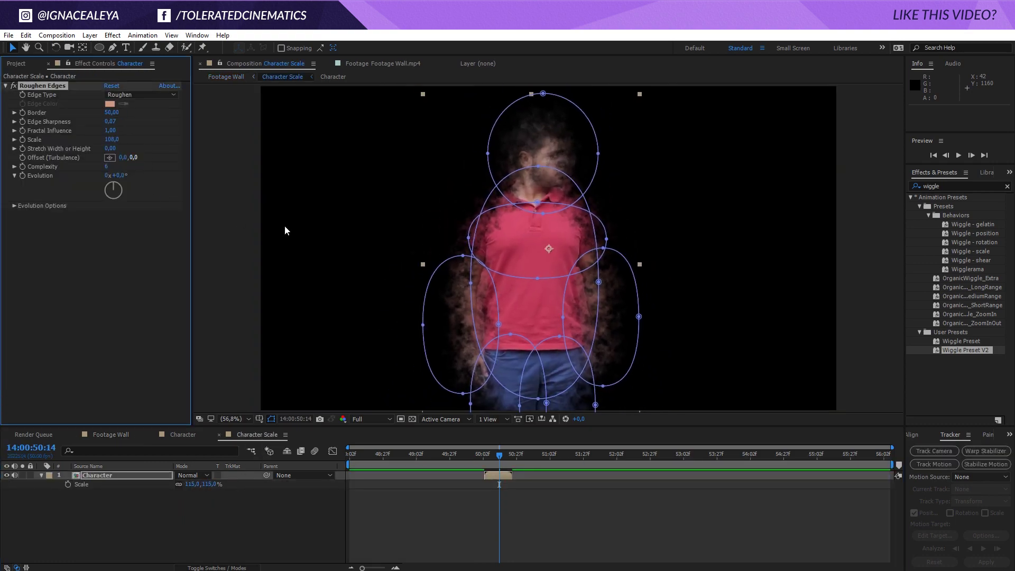
{"action": "left_click", "coordinate": [113, 435]}
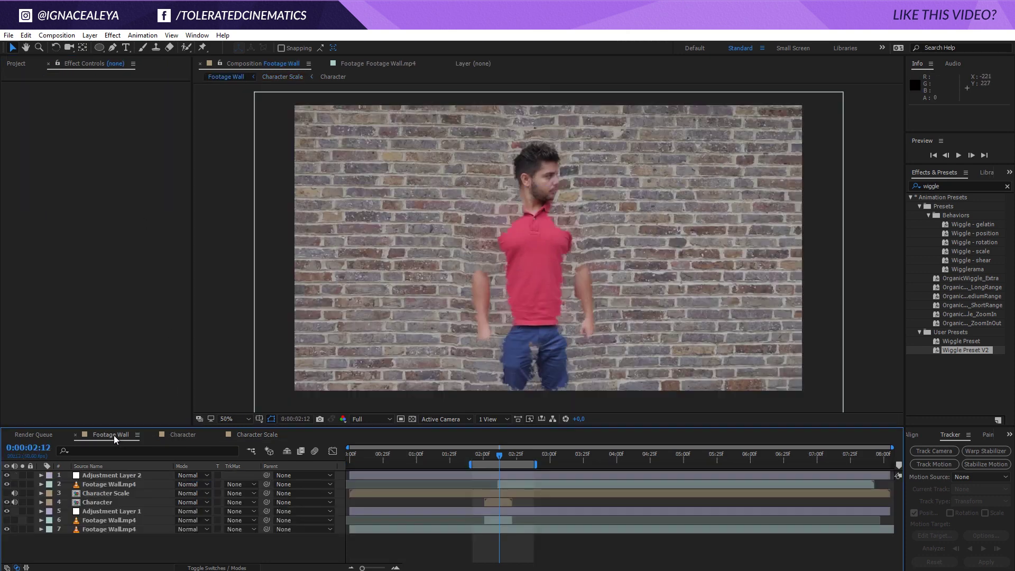
{"action": "key", "text": "space"}
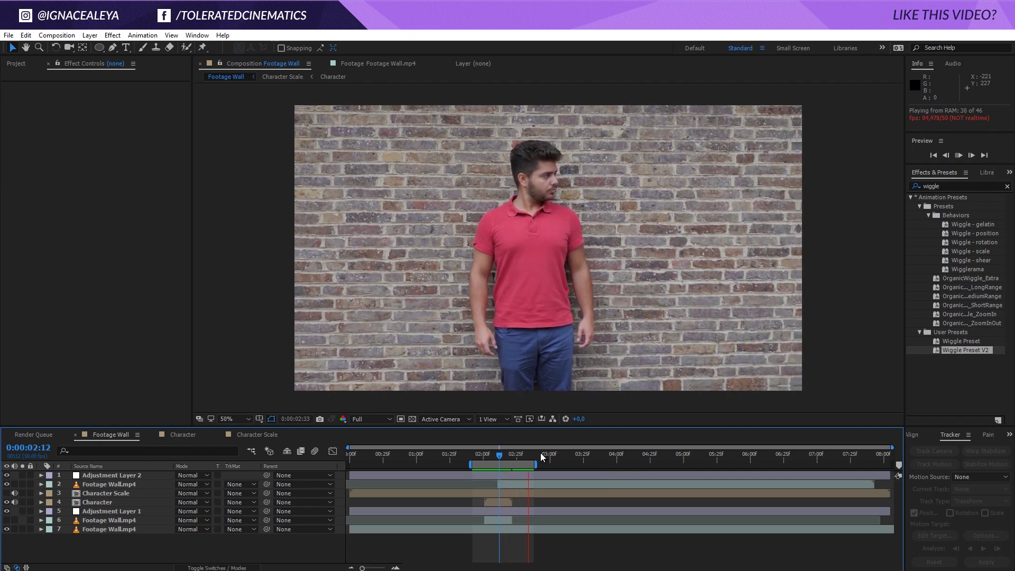
{"action": "left_click", "coordinate": [500, 454]}
{"action": "left_click_drag", "start_coordinate": [499, 455], "coordinate": [489, 459]}
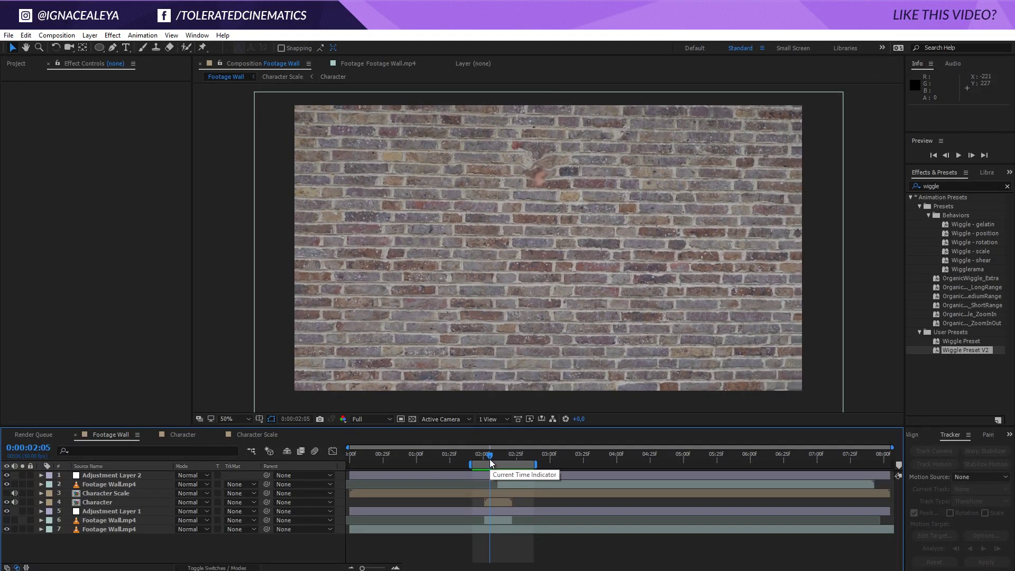